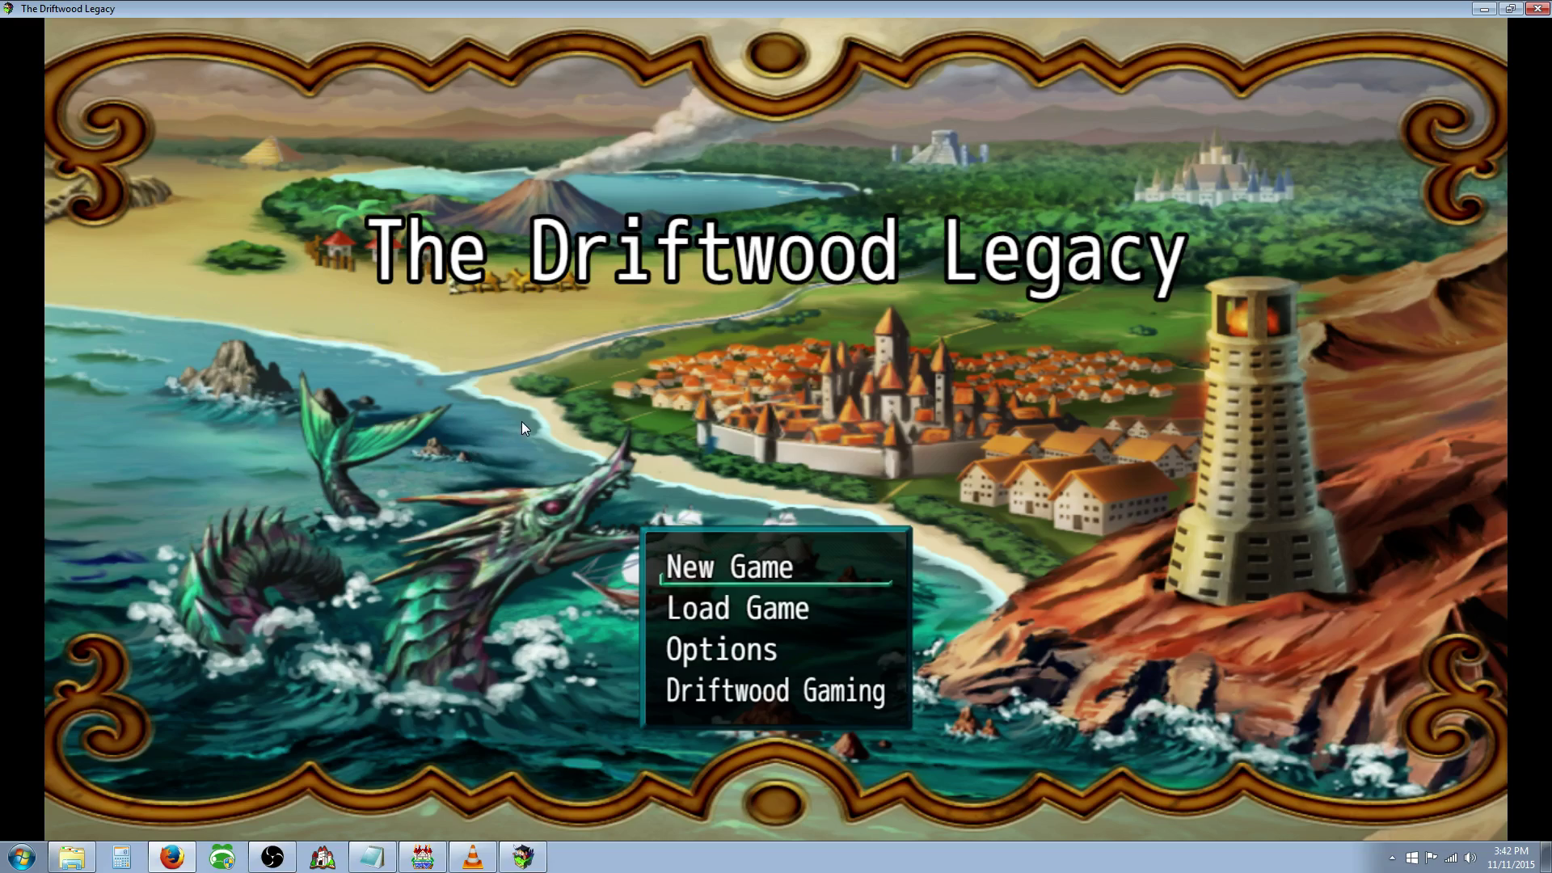
Step: Choose New Game on The Driftwood Legacy title screen to begin play
{"action": "key", "text": "Return"}
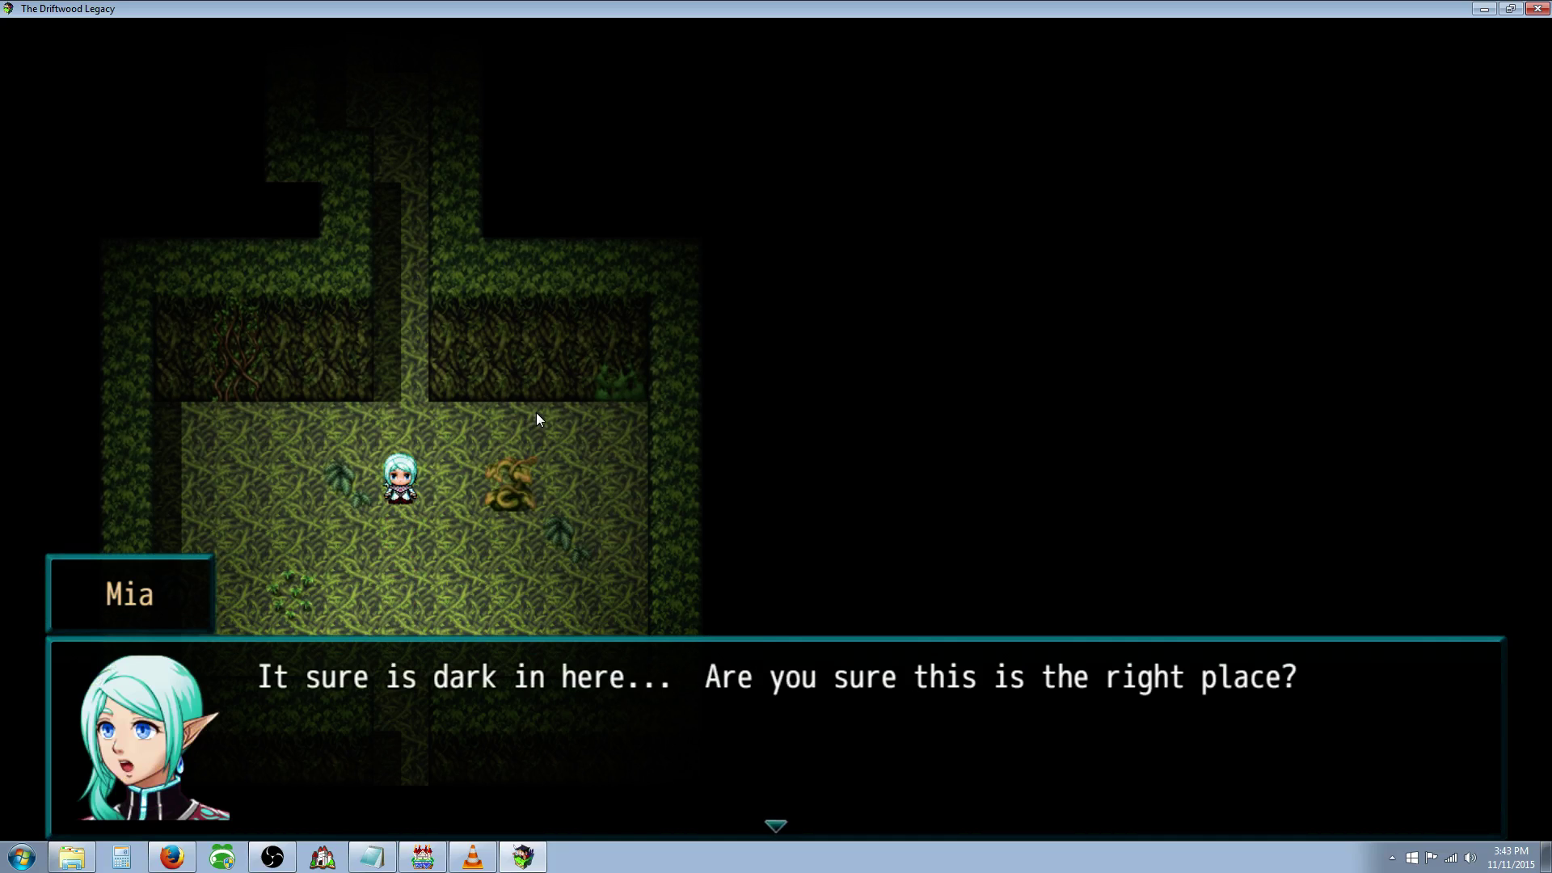
Step: Advance through Mia, Cerena and Drifty's forest conversation to its end
{"action": "key", "text": "Return"}
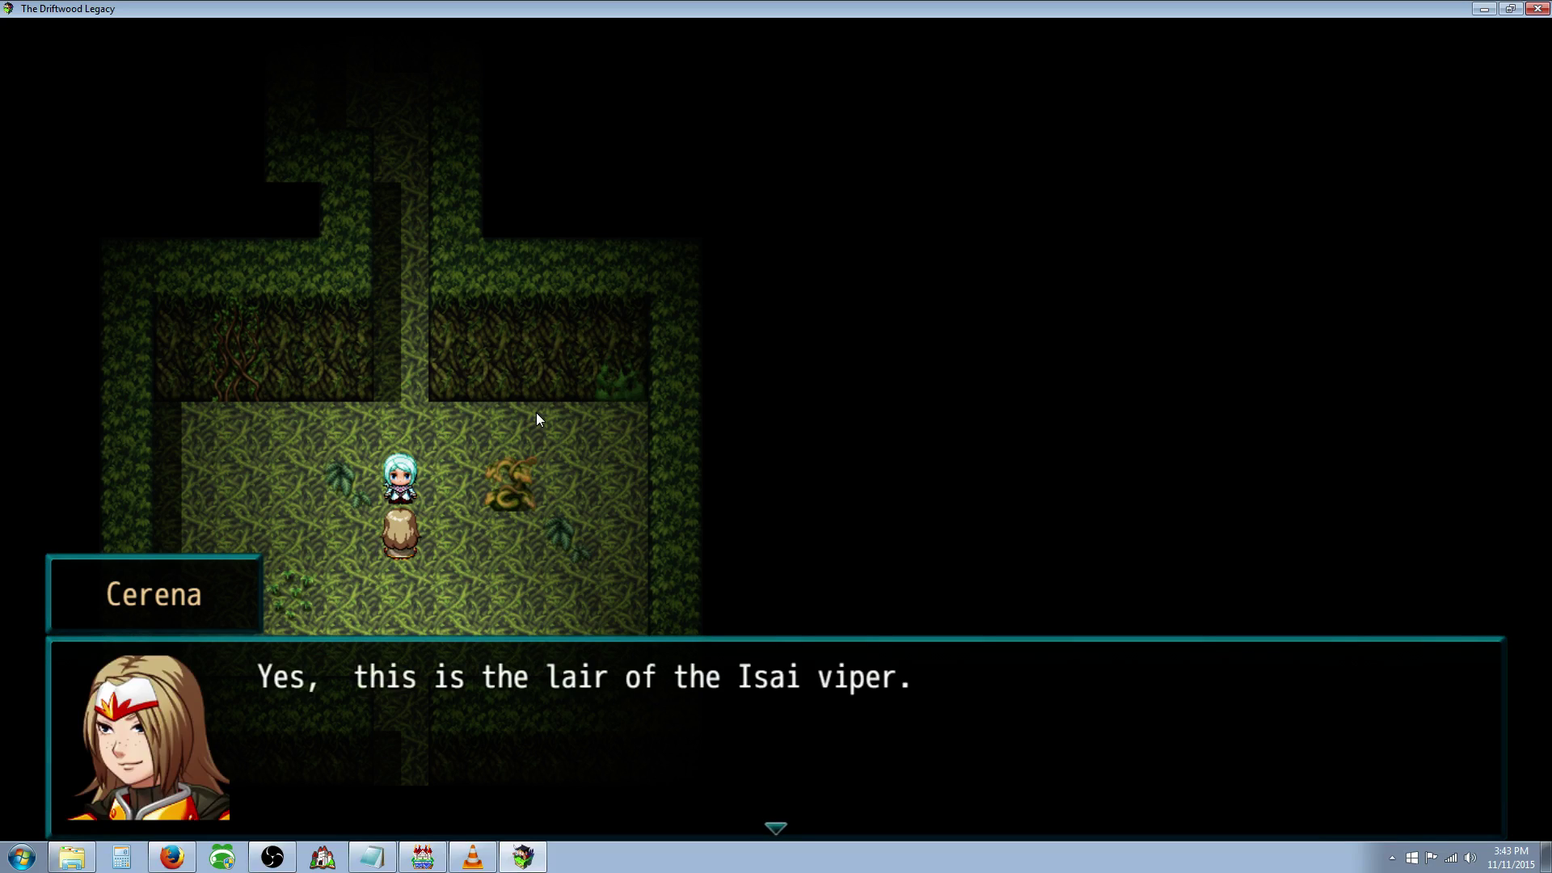
{"action": "key", "text": "Return"}
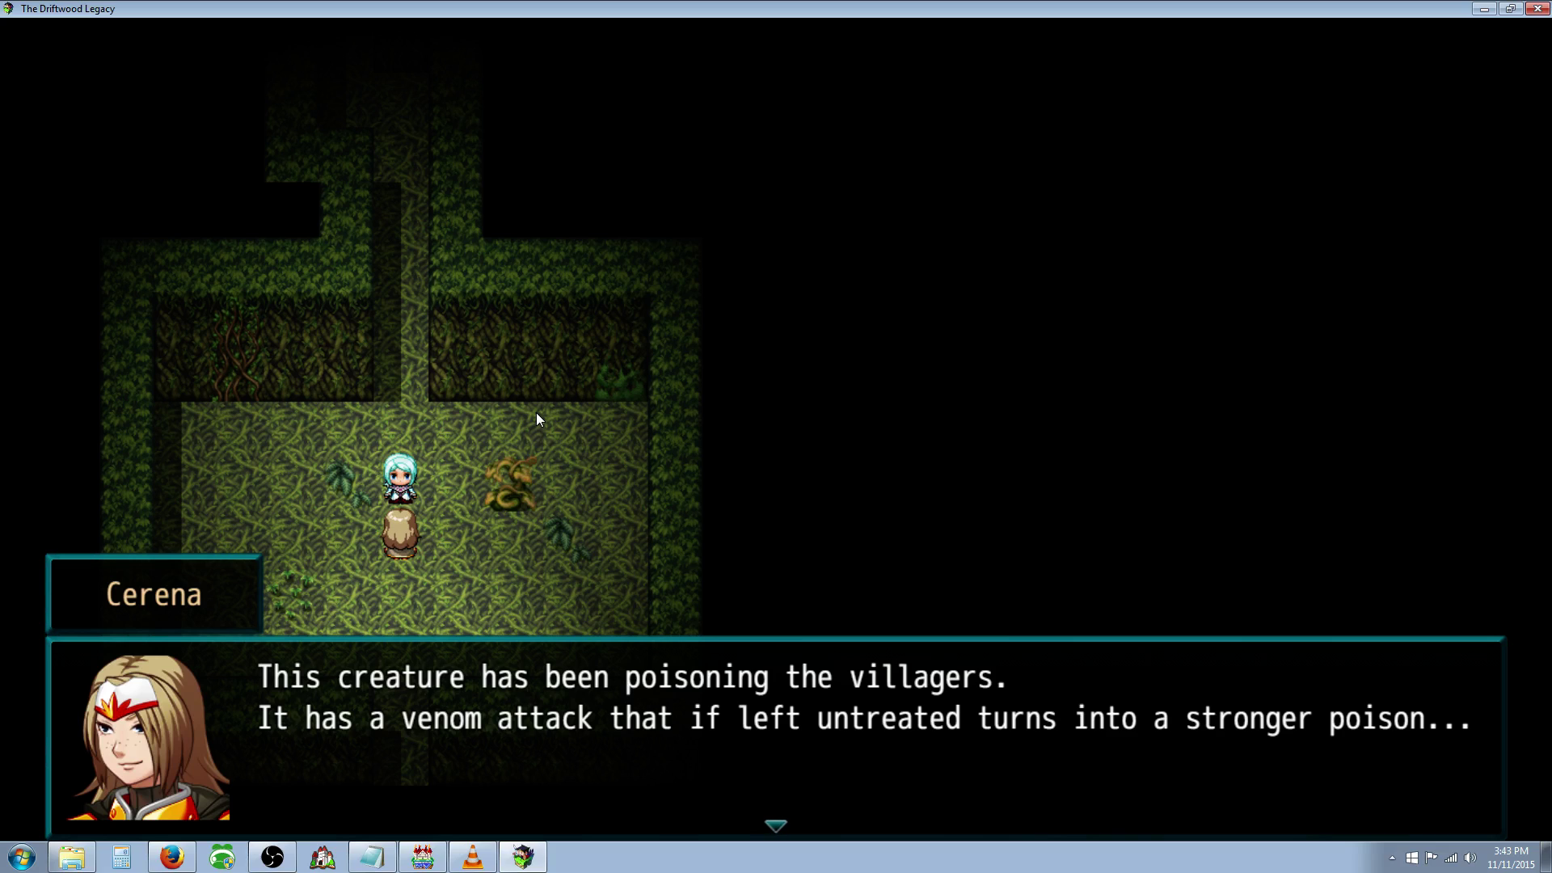
{"action": "key", "text": "Return"}
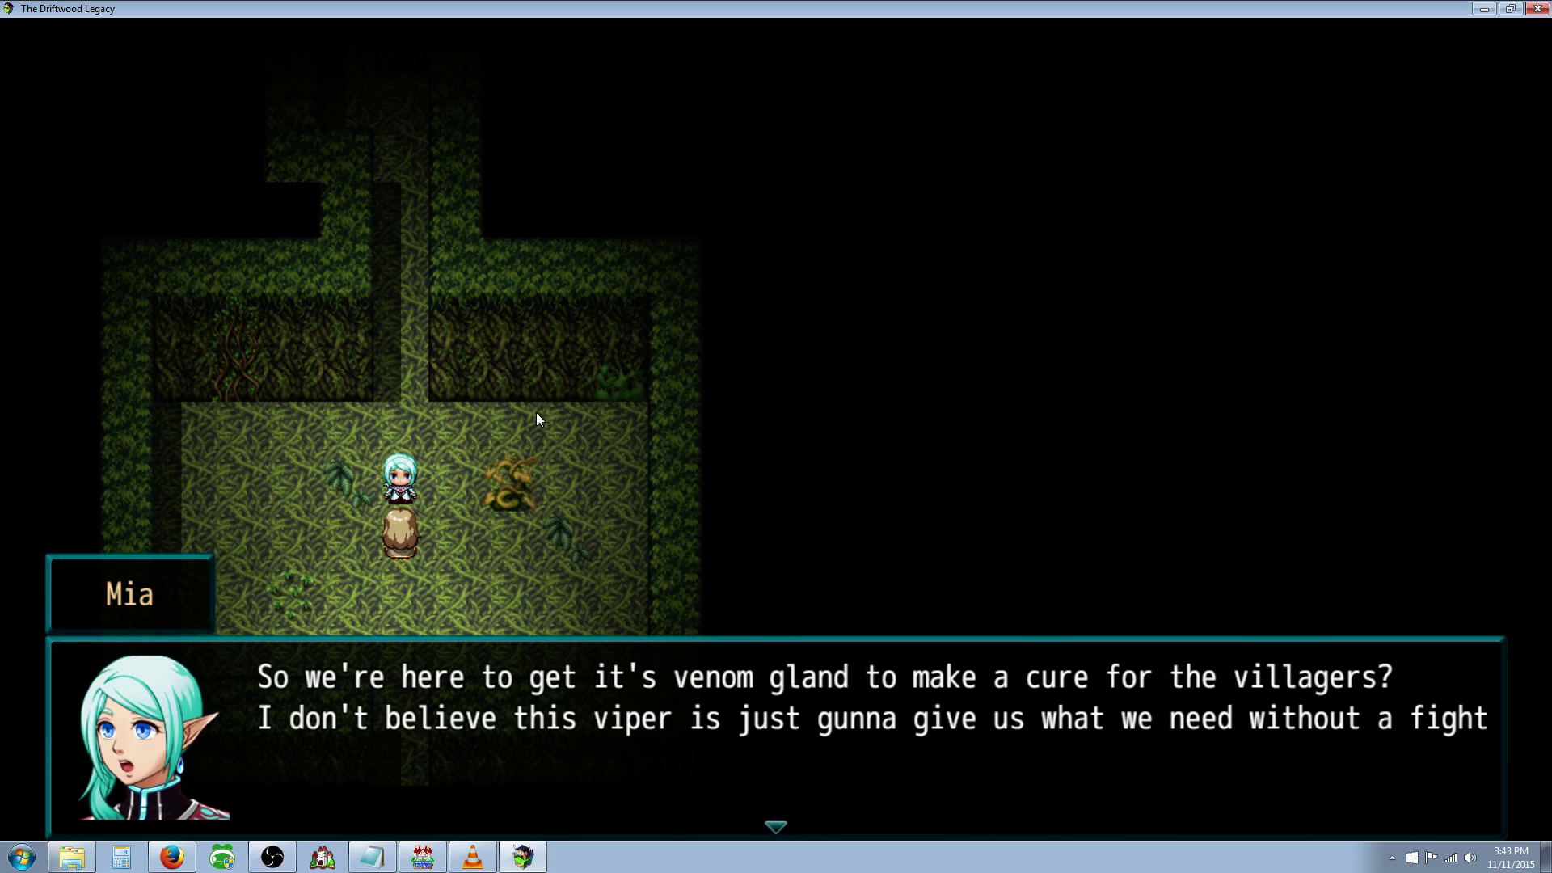
{"action": "key", "text": "Return"}
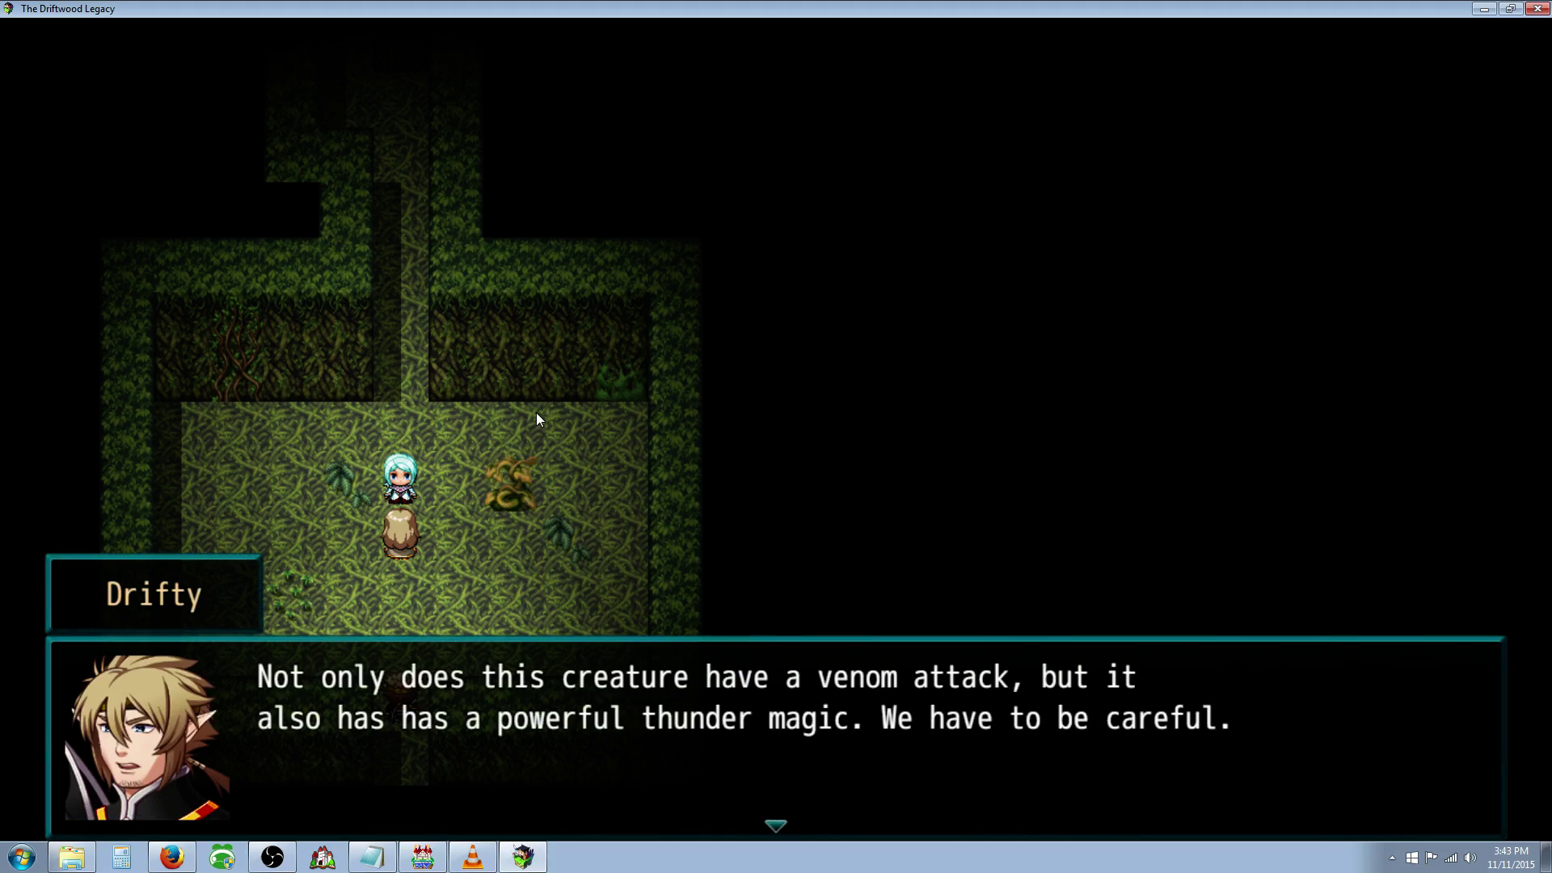
{"action": "key", "text": "Return"}
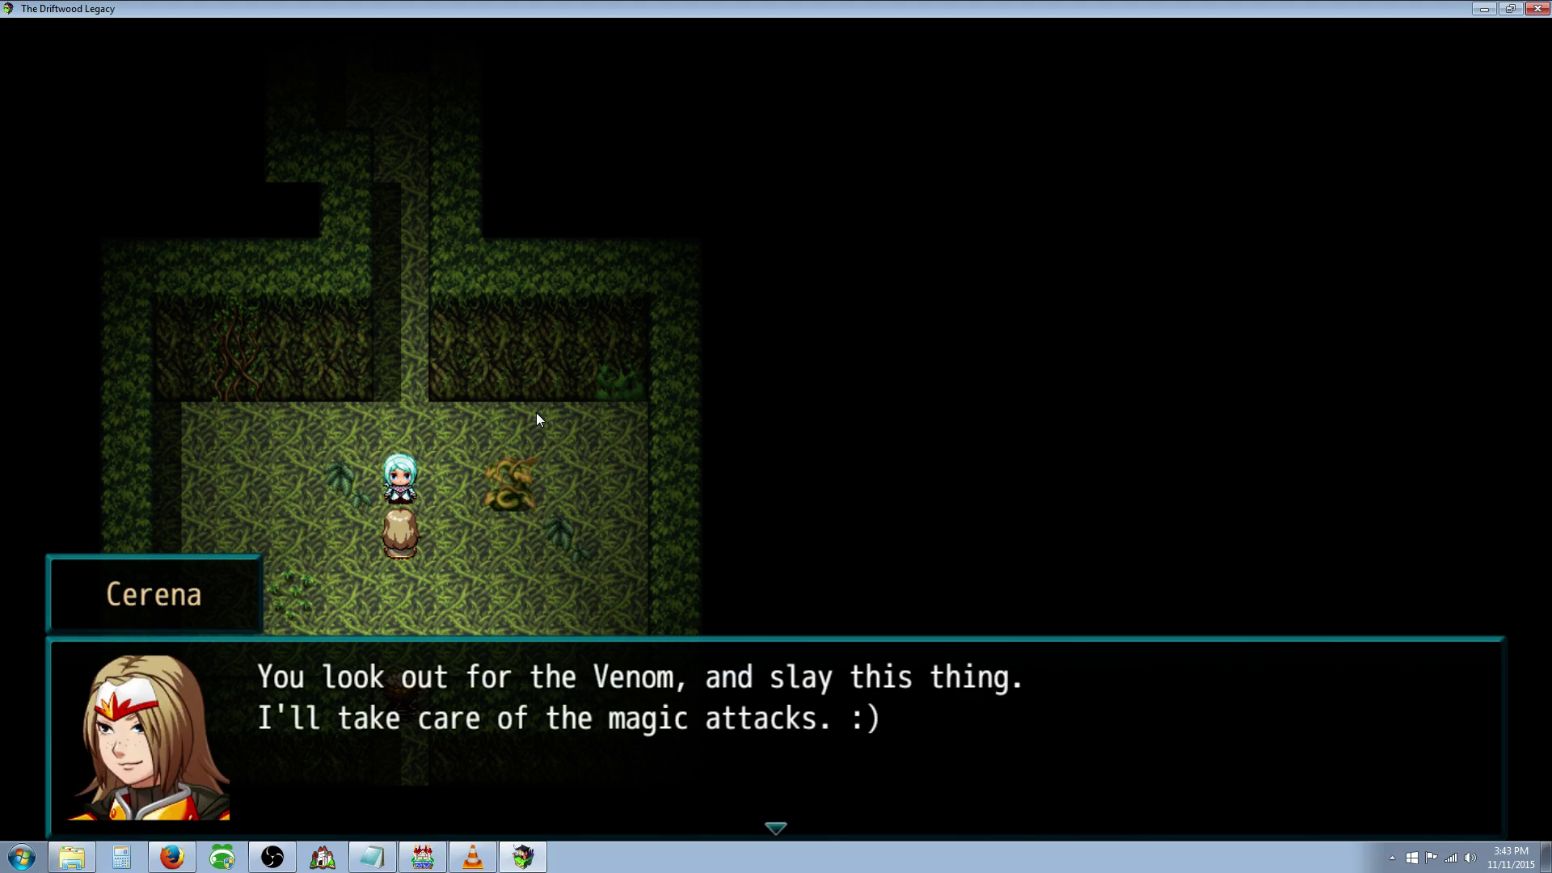
{"action": "key", "text": "Return"}
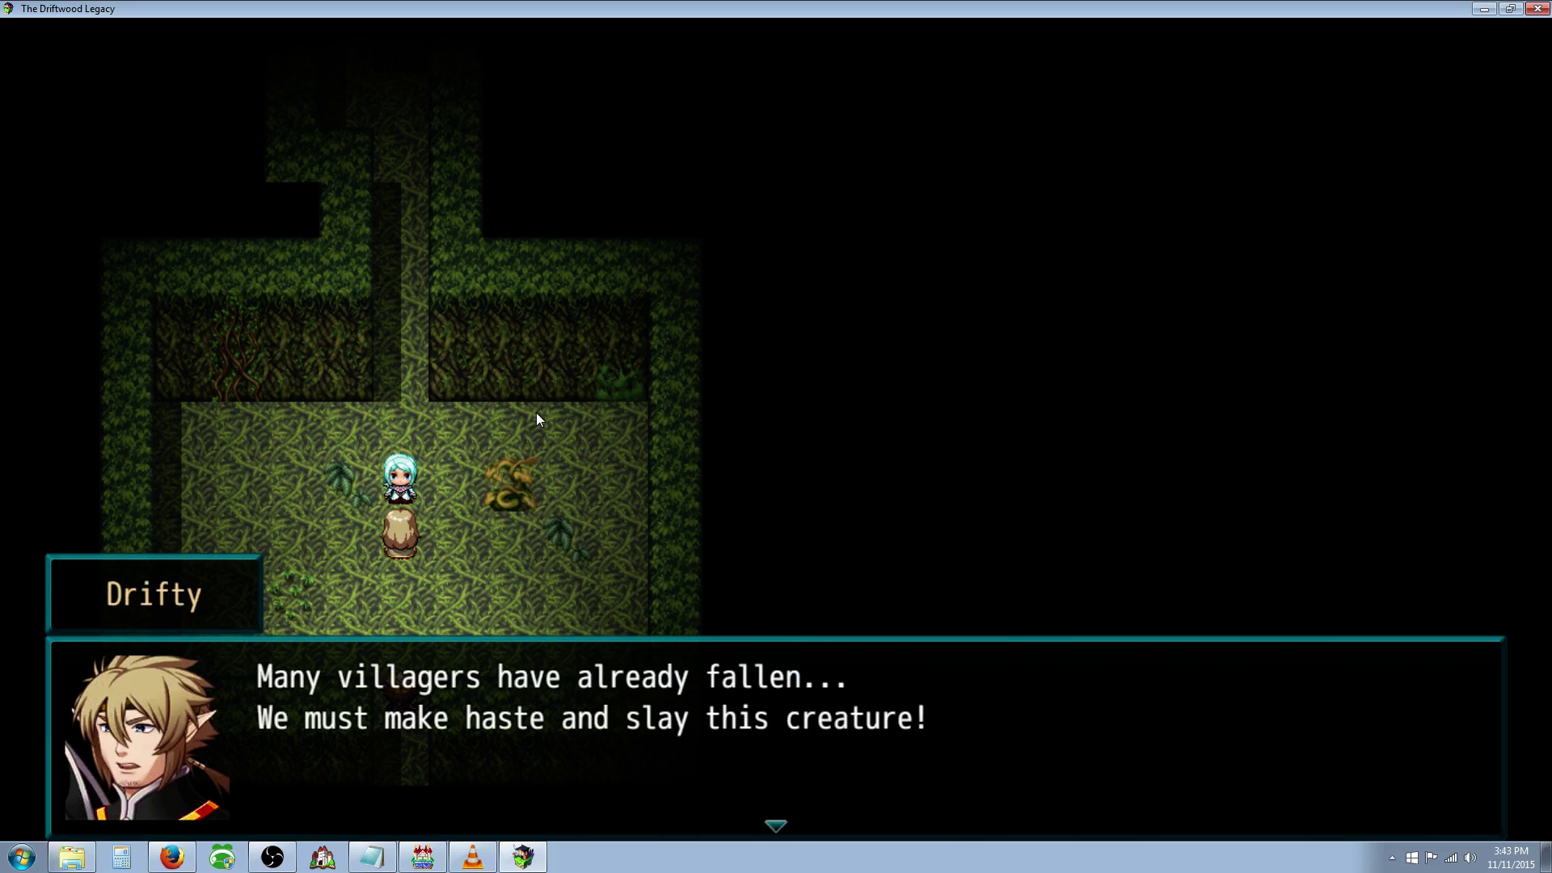
{"action": "key", "text": "Return"}
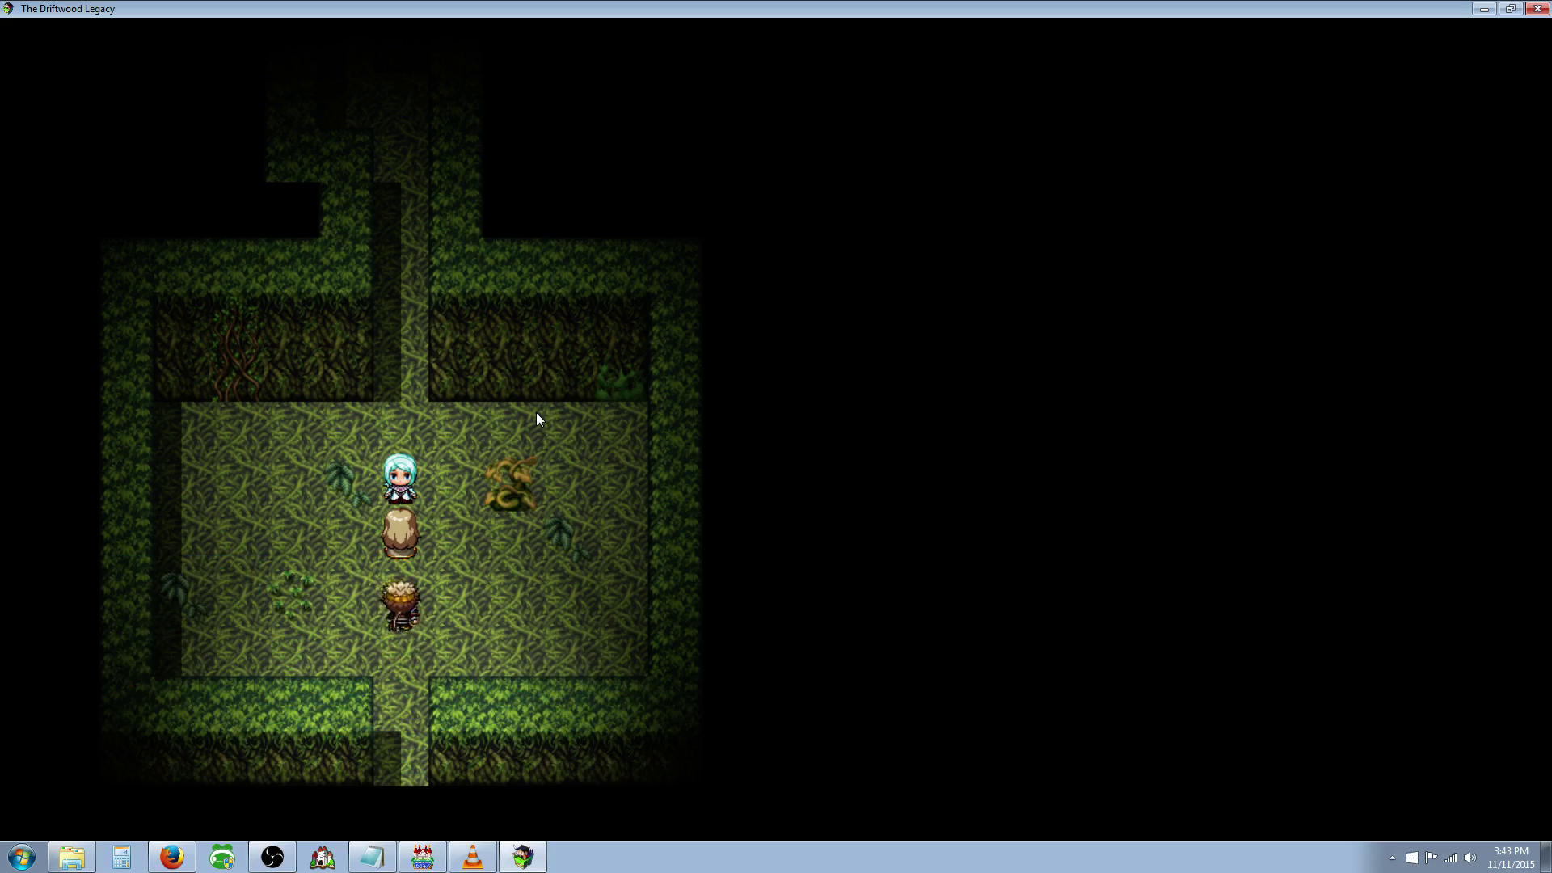
Step: Walk the party into the Isai Viper's skeleton-filled room and trigger the boss battle
{"action": "key", "text": "Up"}
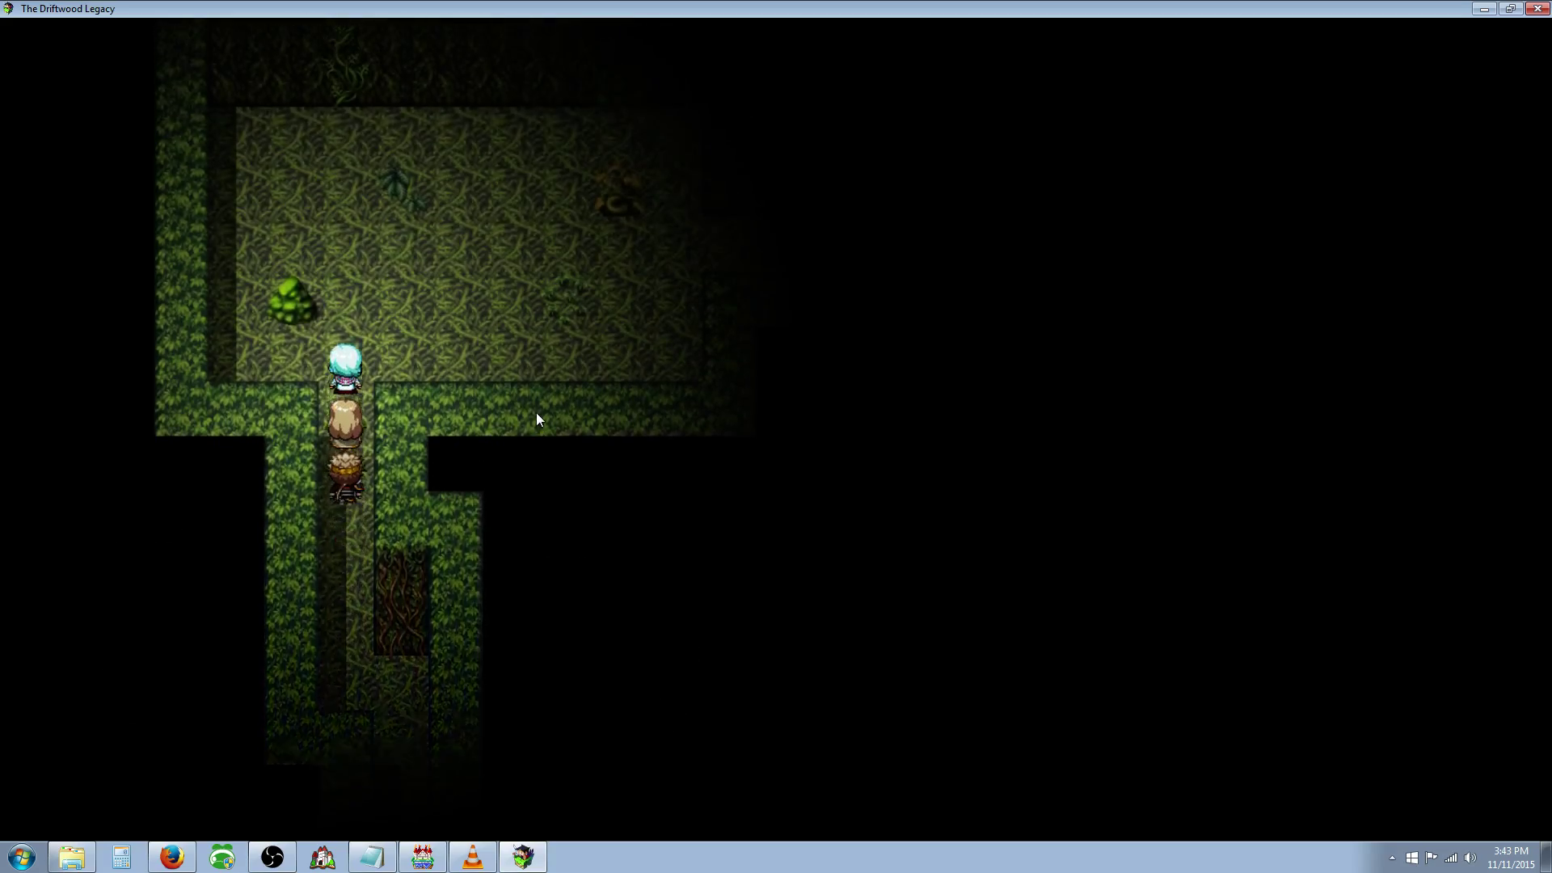
{"action": "key", "text": "Right"}
{"action": "key", "text": "Right"}
{"action": "key", "text": "Down"}
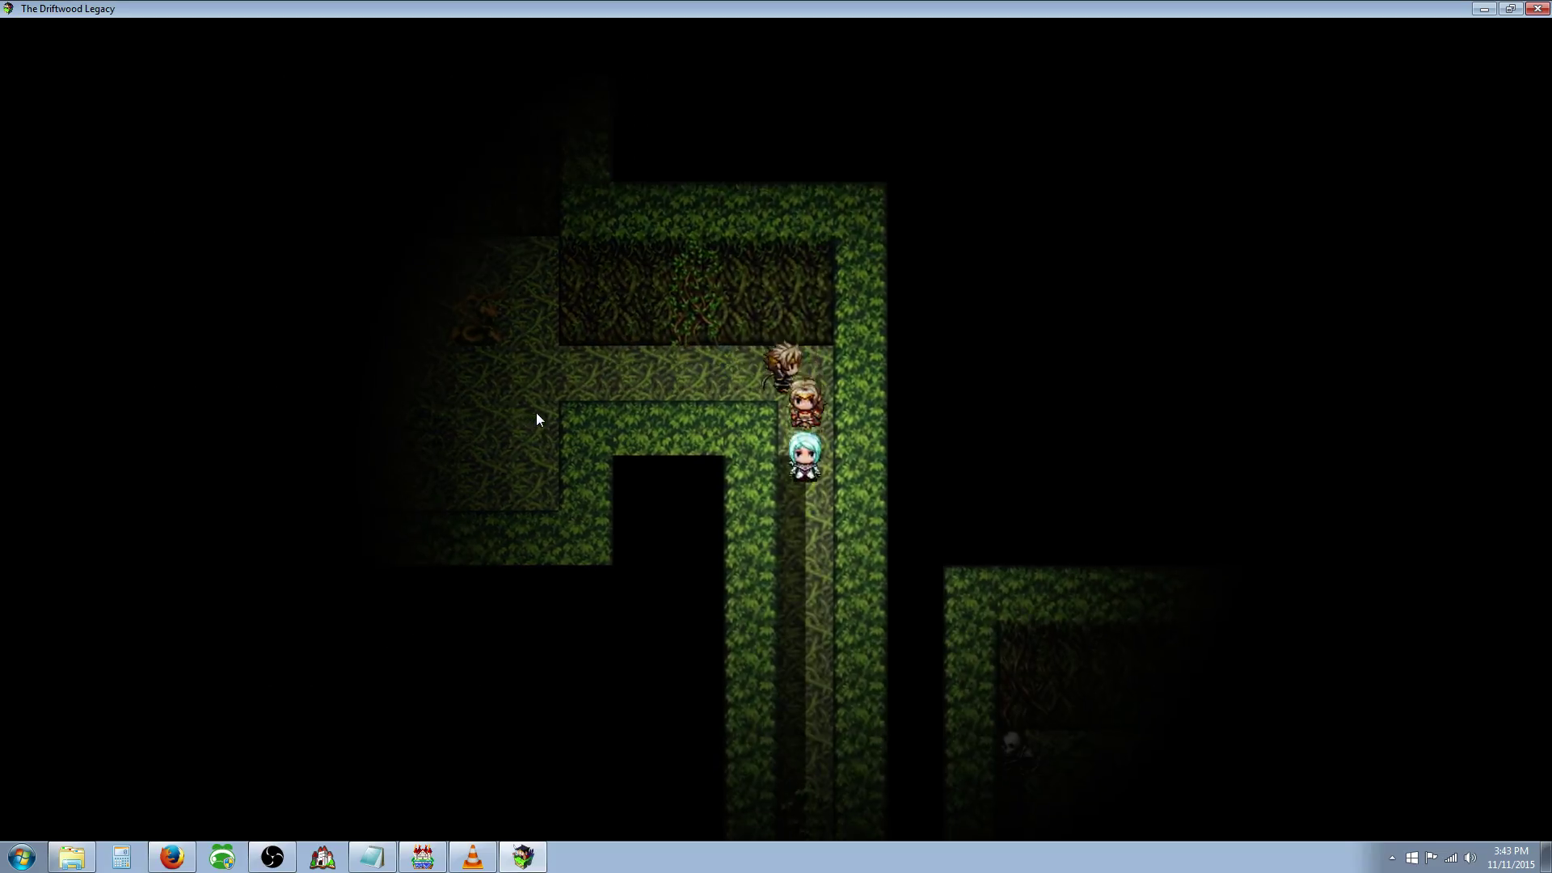
{"action": "key", "text": "Right"}
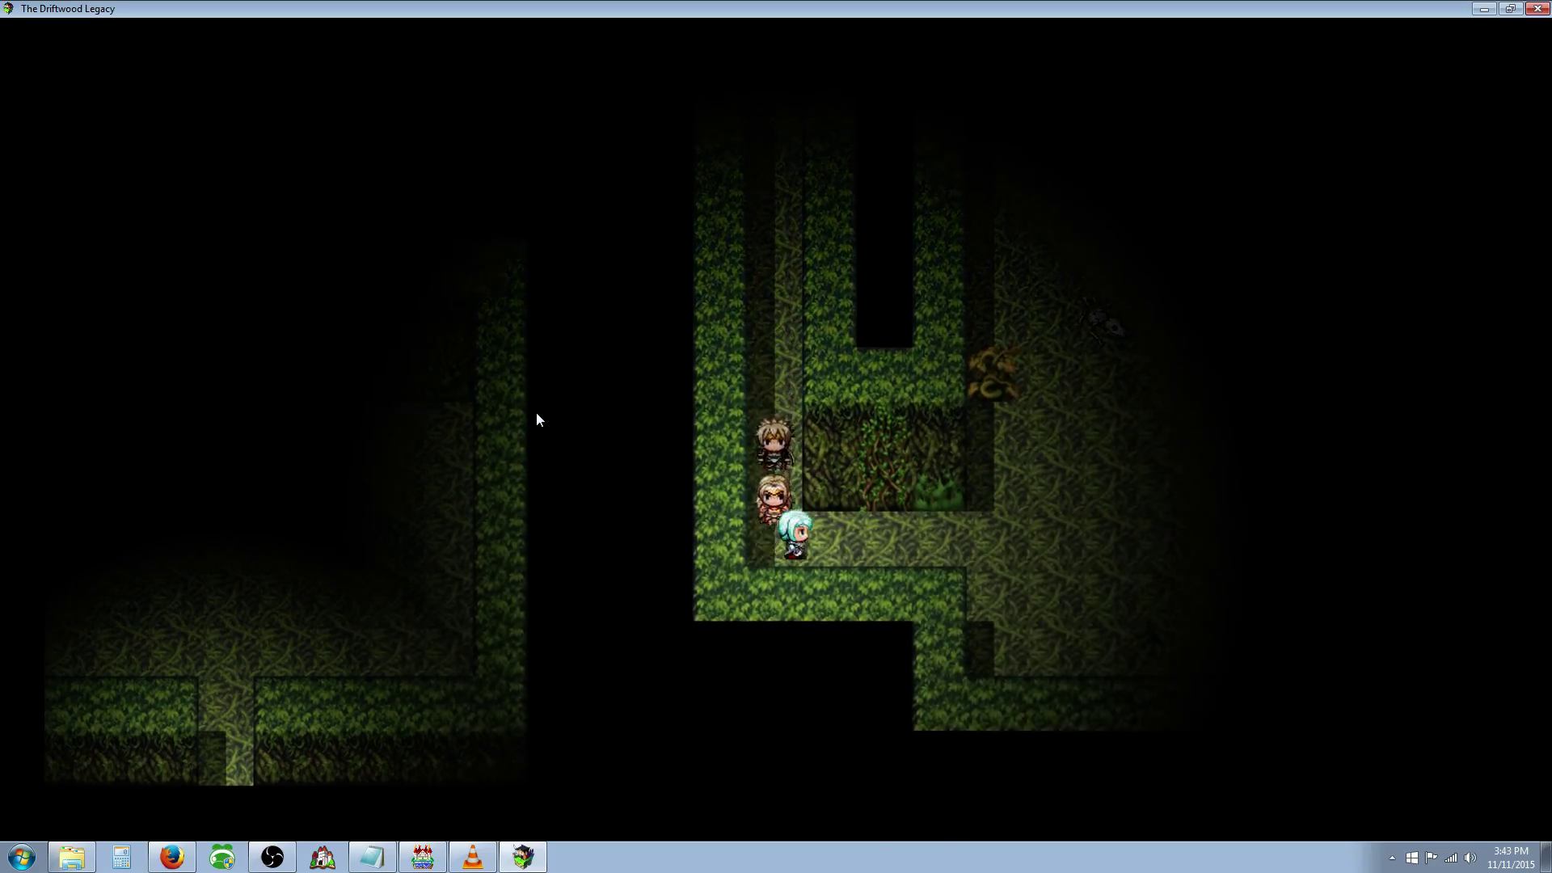
{"action": "key", "text": "Up"}
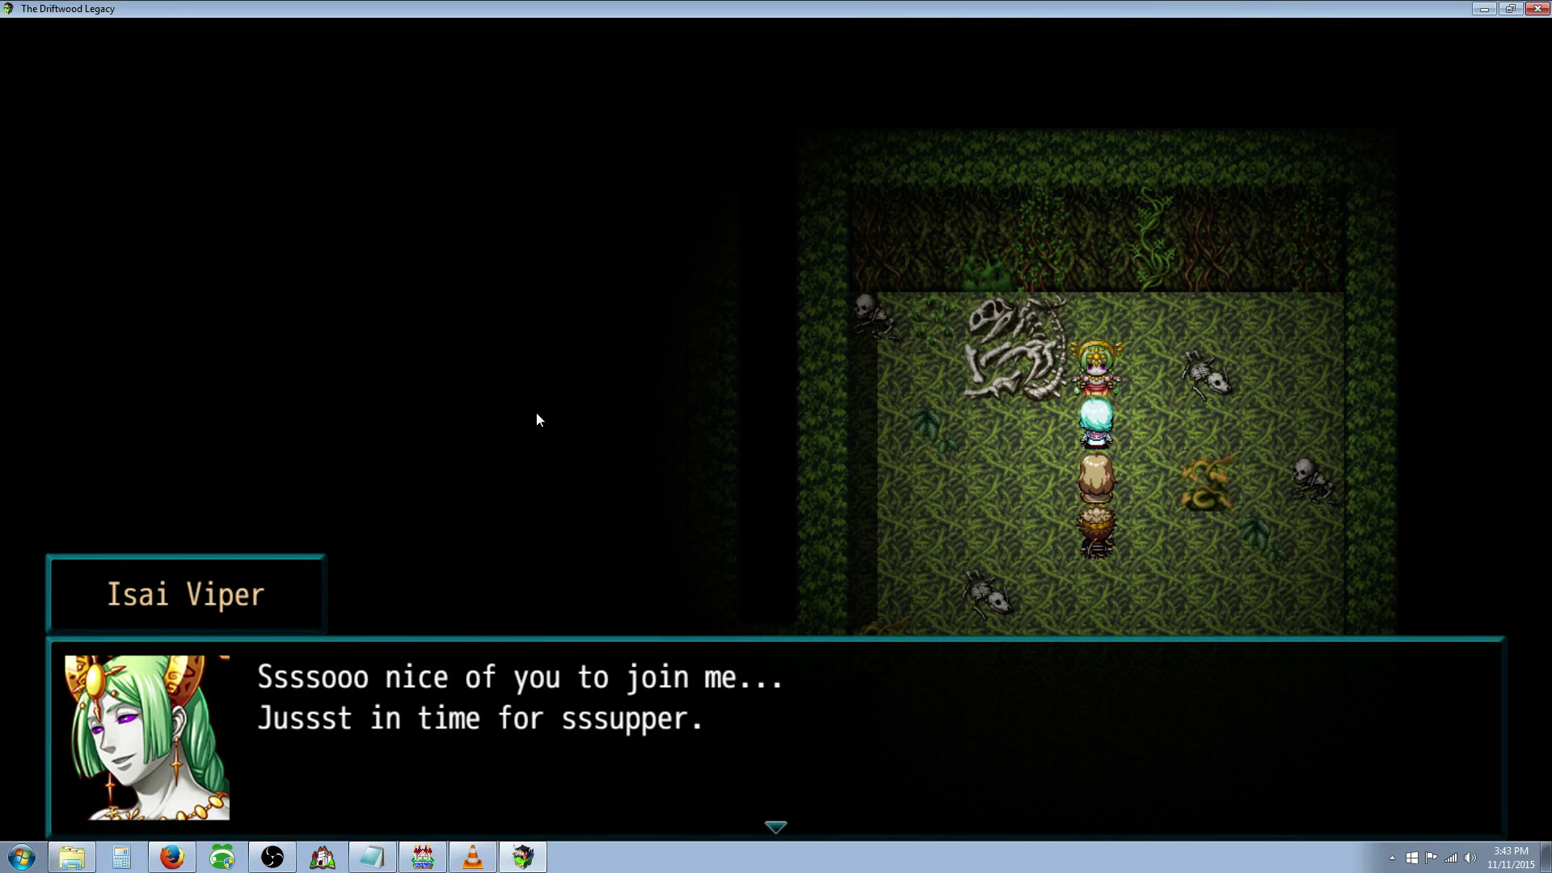
{"action": "key", "text": "Return"}
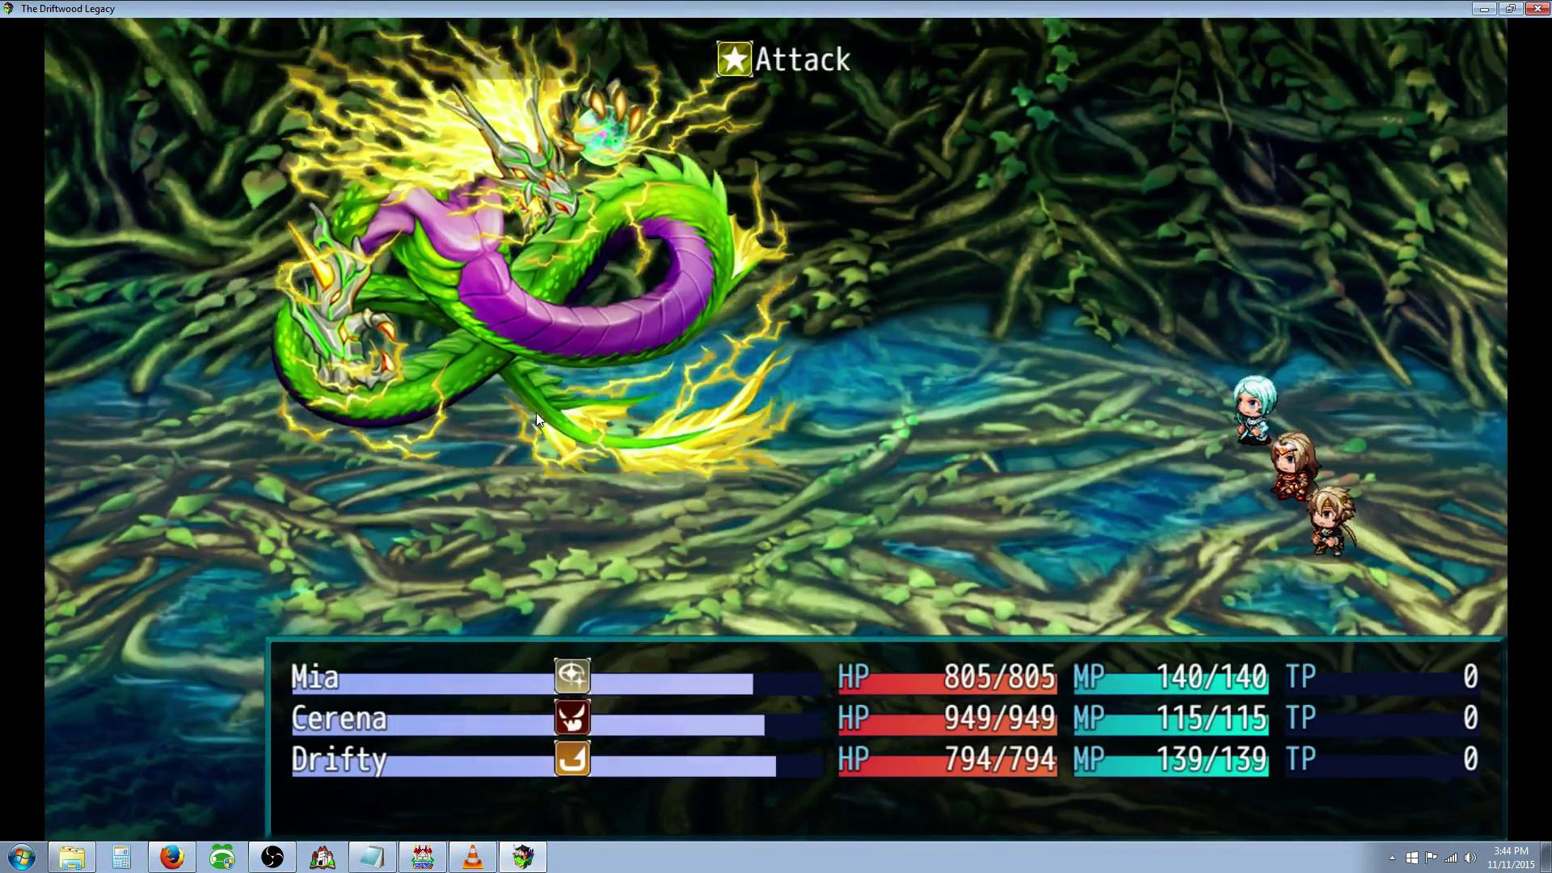
Step: Order round one: Drifty's Enpi on the Isai Snake, Cerena's Runic Blade, Mia's Fusion Hammer
{"action": "key", "text": "Down"}
{"action": "key", "text": "Return"}
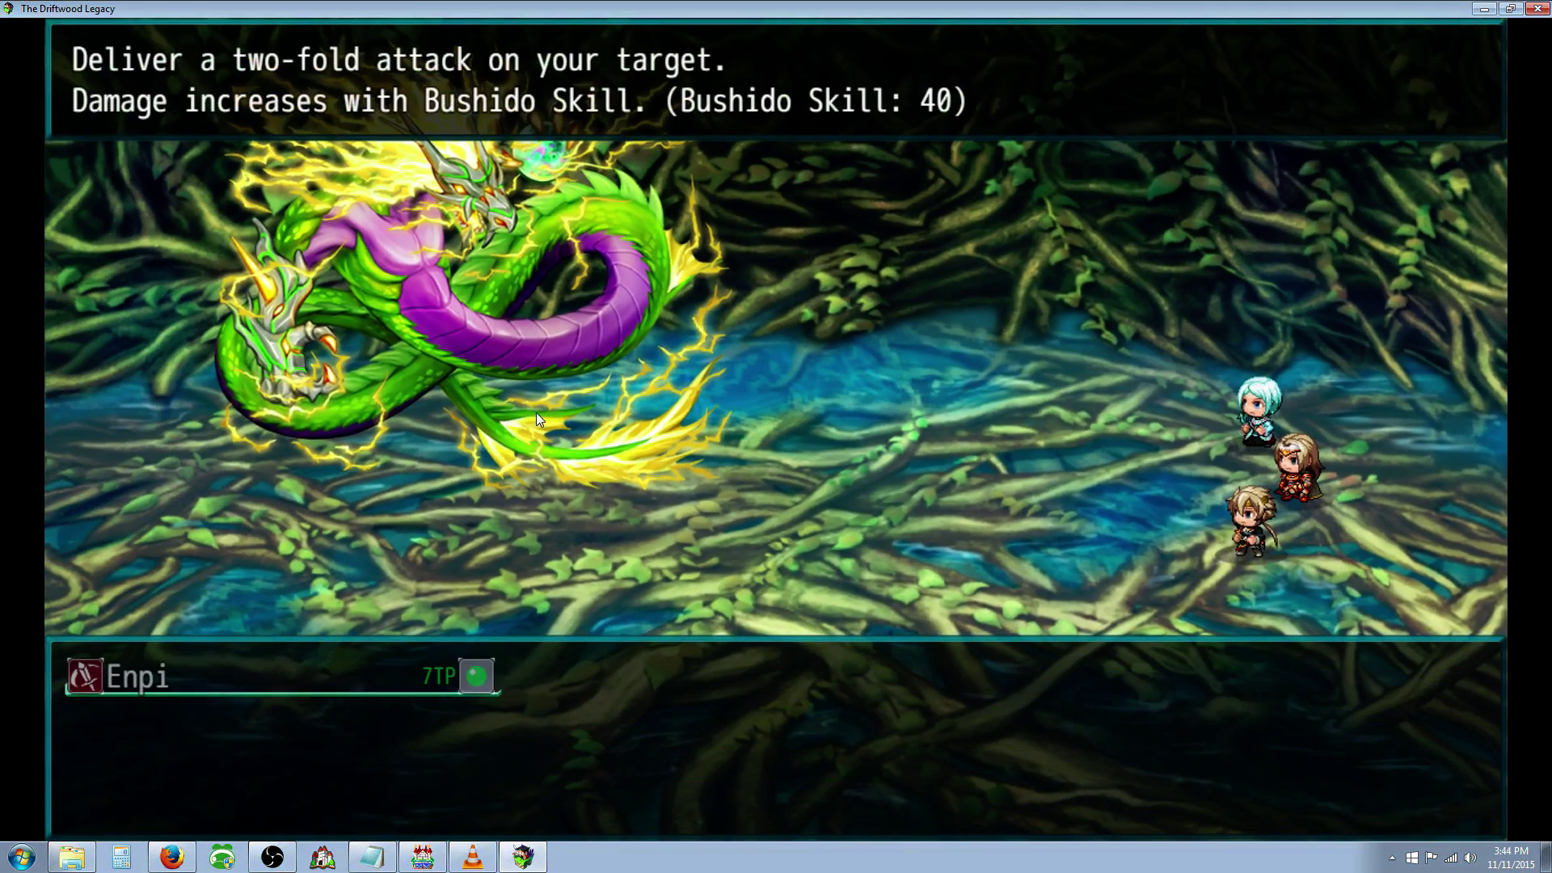
{"action": "key", "text": "Return"}
{"action": "key", "text": "Return"}
{"action": "key", "text": "Down"}
{"action": "key", "text": "Return"}
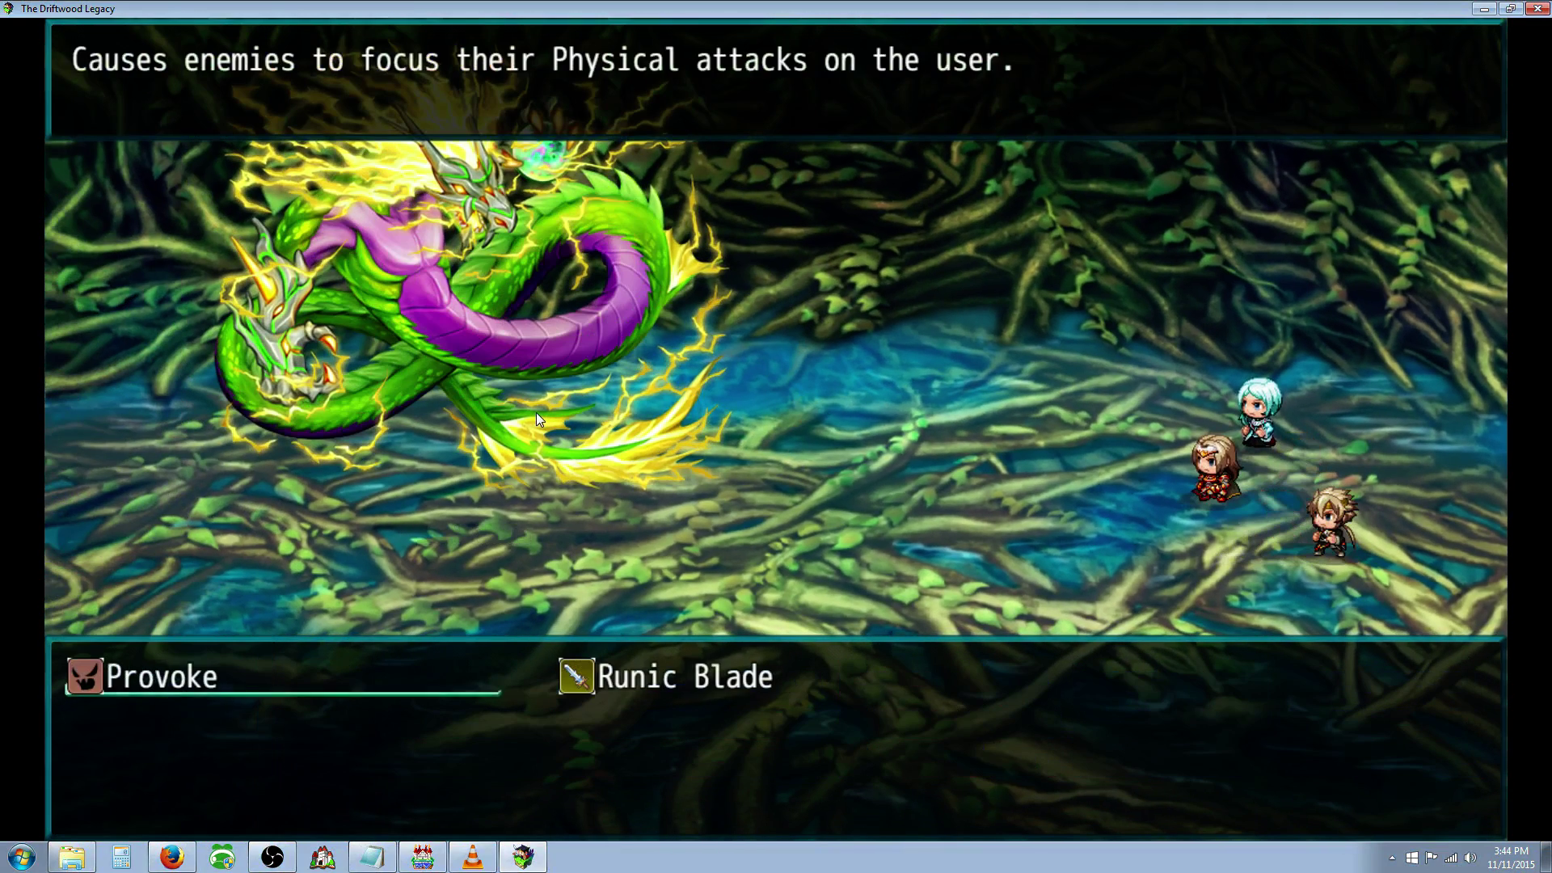
{"action": "key", "text": "Right"}
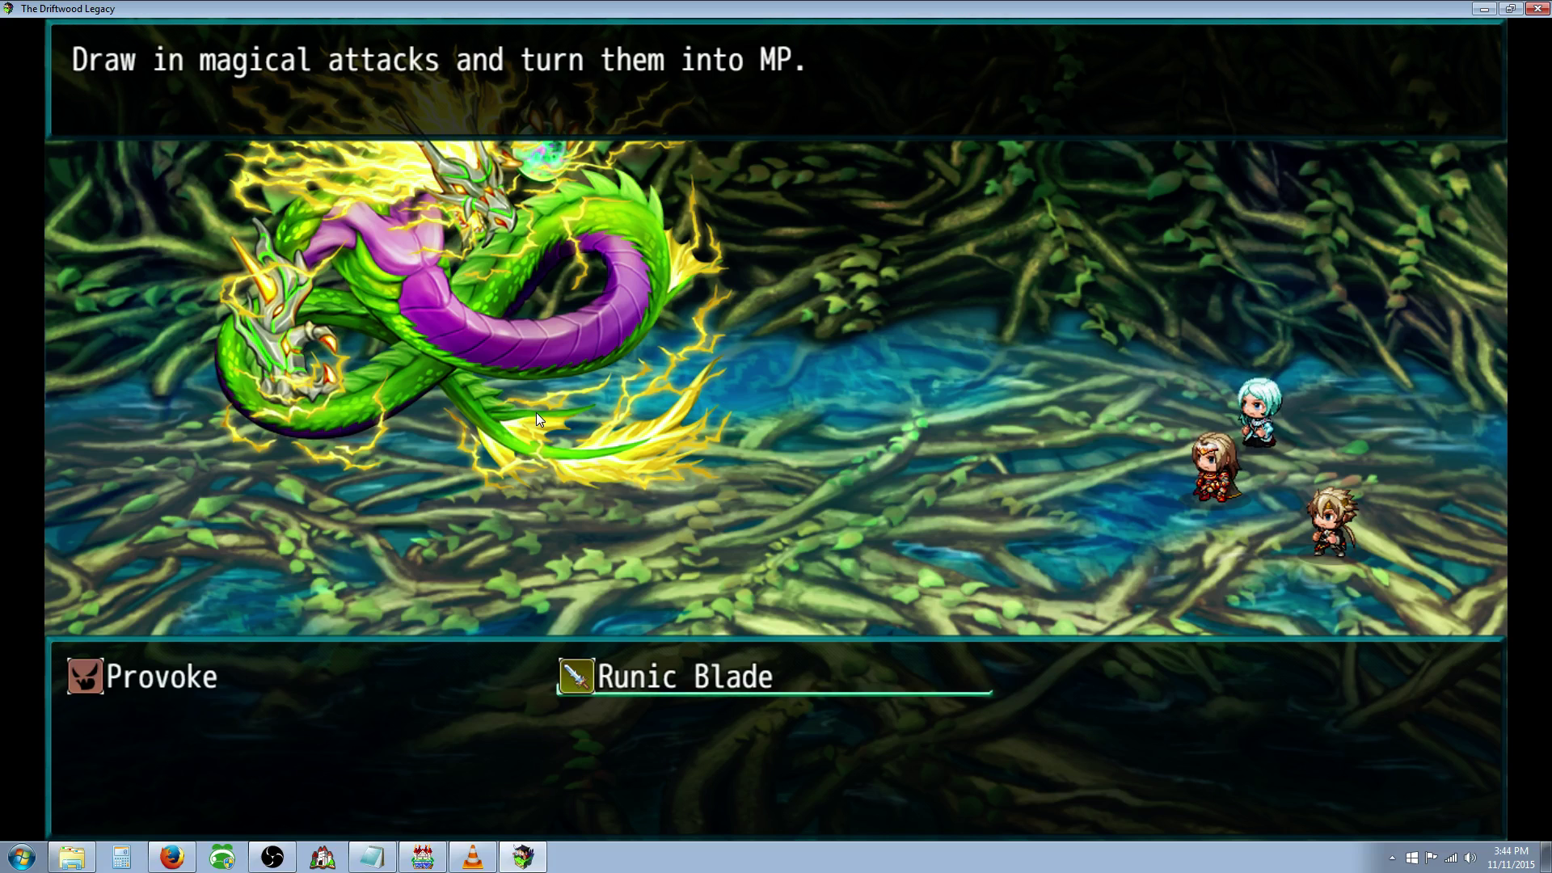
{"action": "key", "text": "Return"}
{"action": "key", "text": "Return"}
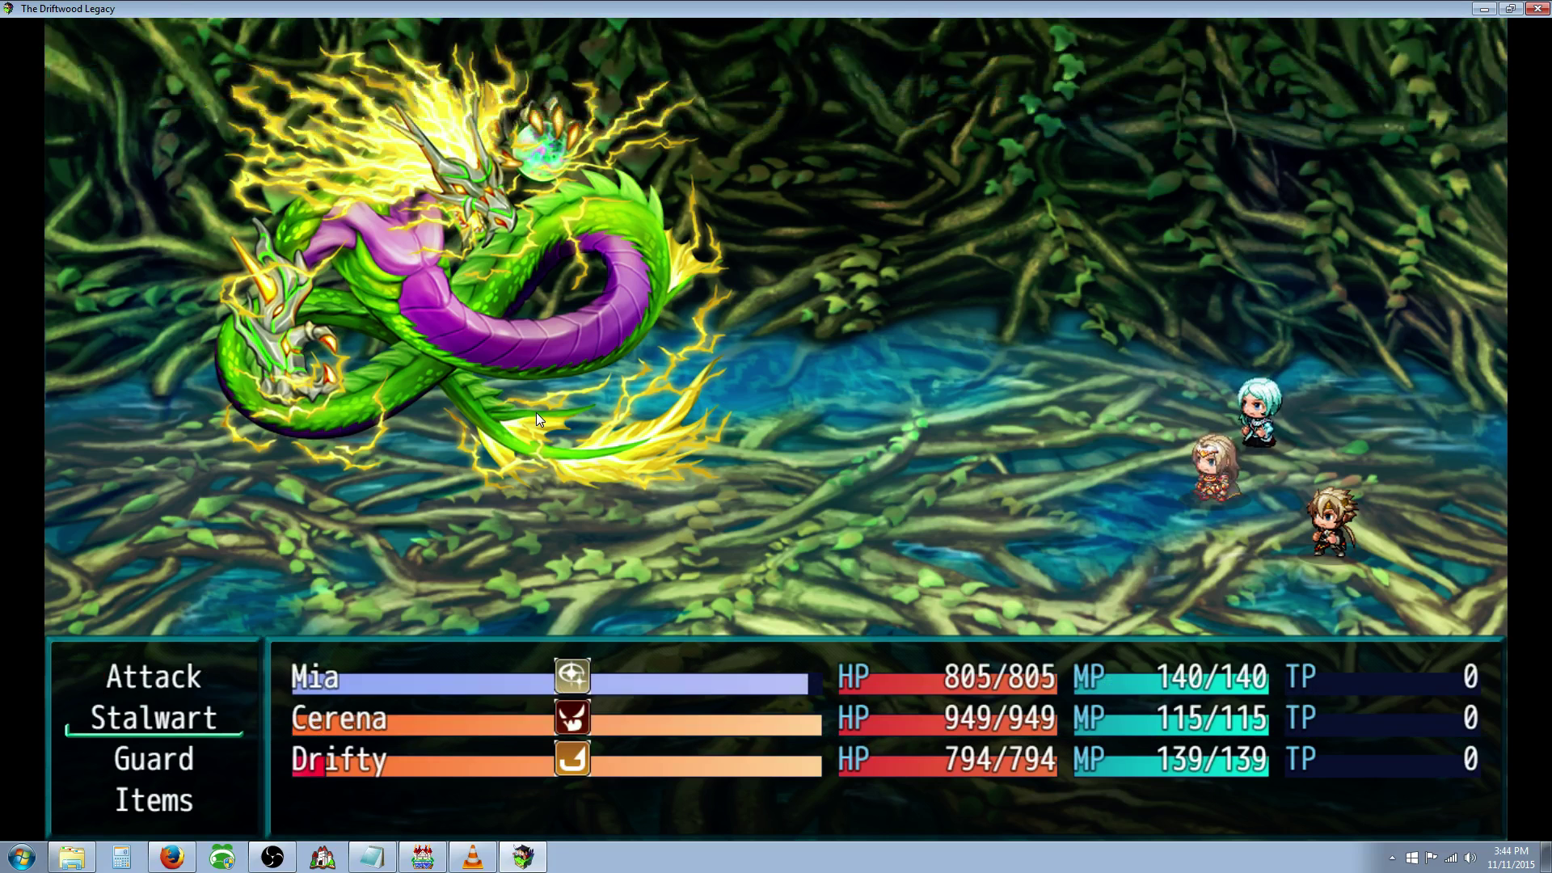
{"action": "key", "text": "Down"}
{"action": "key", "text": "Return"}
{"action": "key", "text": "Escape"}
{"action": "key", "text": "Up"}
{"action": "key", "text": "Down"}
{"action": "key", "text": "Down"}
{"action": "key", "text": "Return"}
{"action": "key", "text": "Return"}
{"action": "key", "text": "Return"}
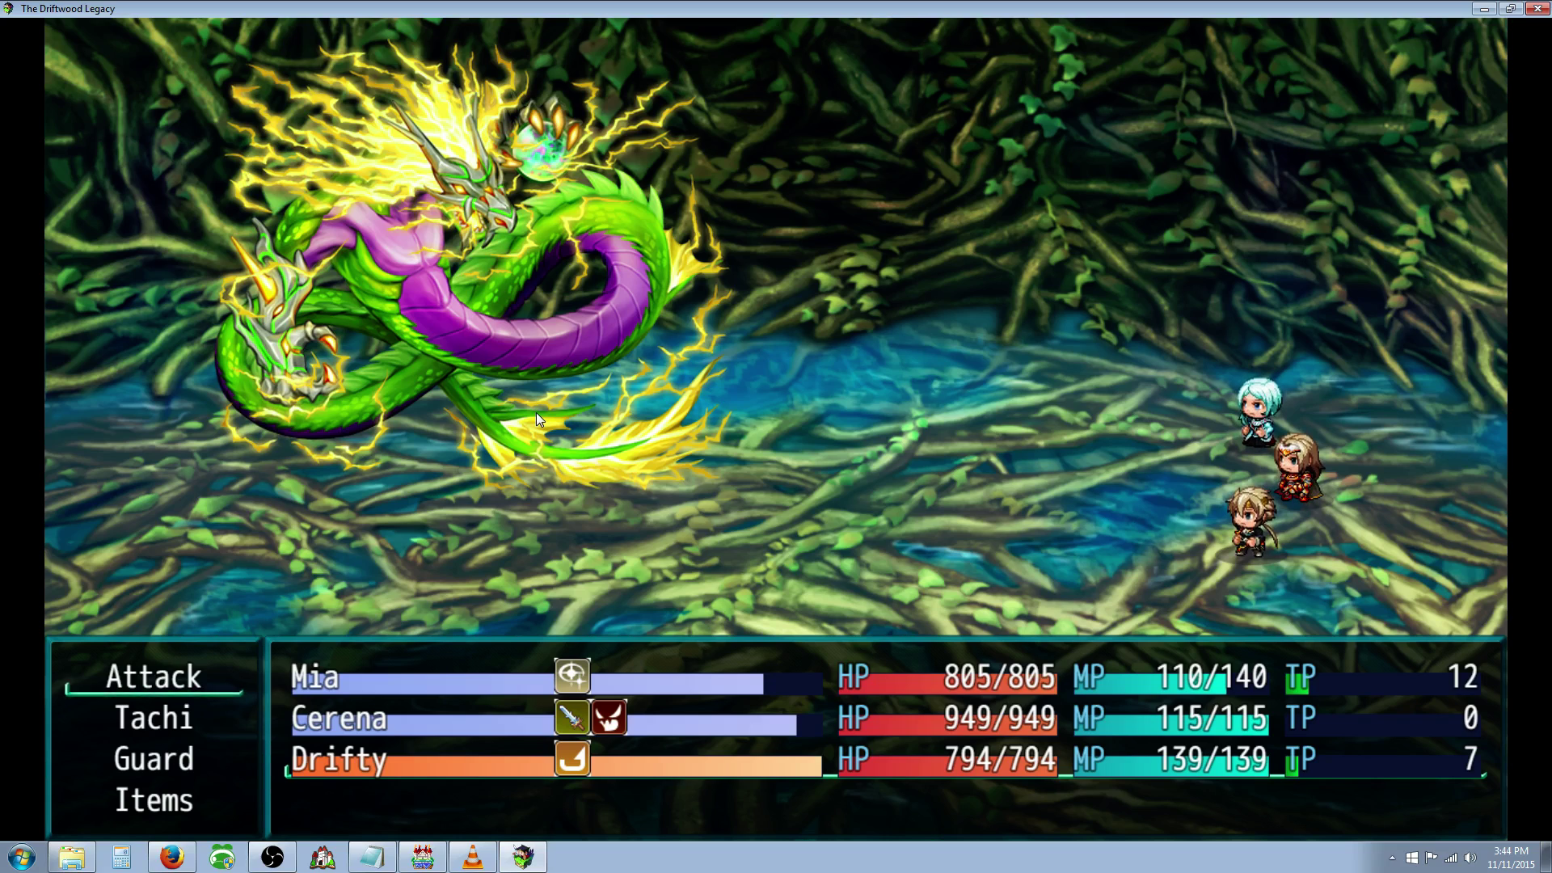
Step: Order round two: Drifty's Enpi, a self-targeted Stalwart skill for Cerena, Mia's Fusion Hammer
{"action": "key", "text": "Down"}
{"action": "key", "text": "Return"}
{"action": "key", "text": "Return"}
{"action": "key", "text": "Return"}
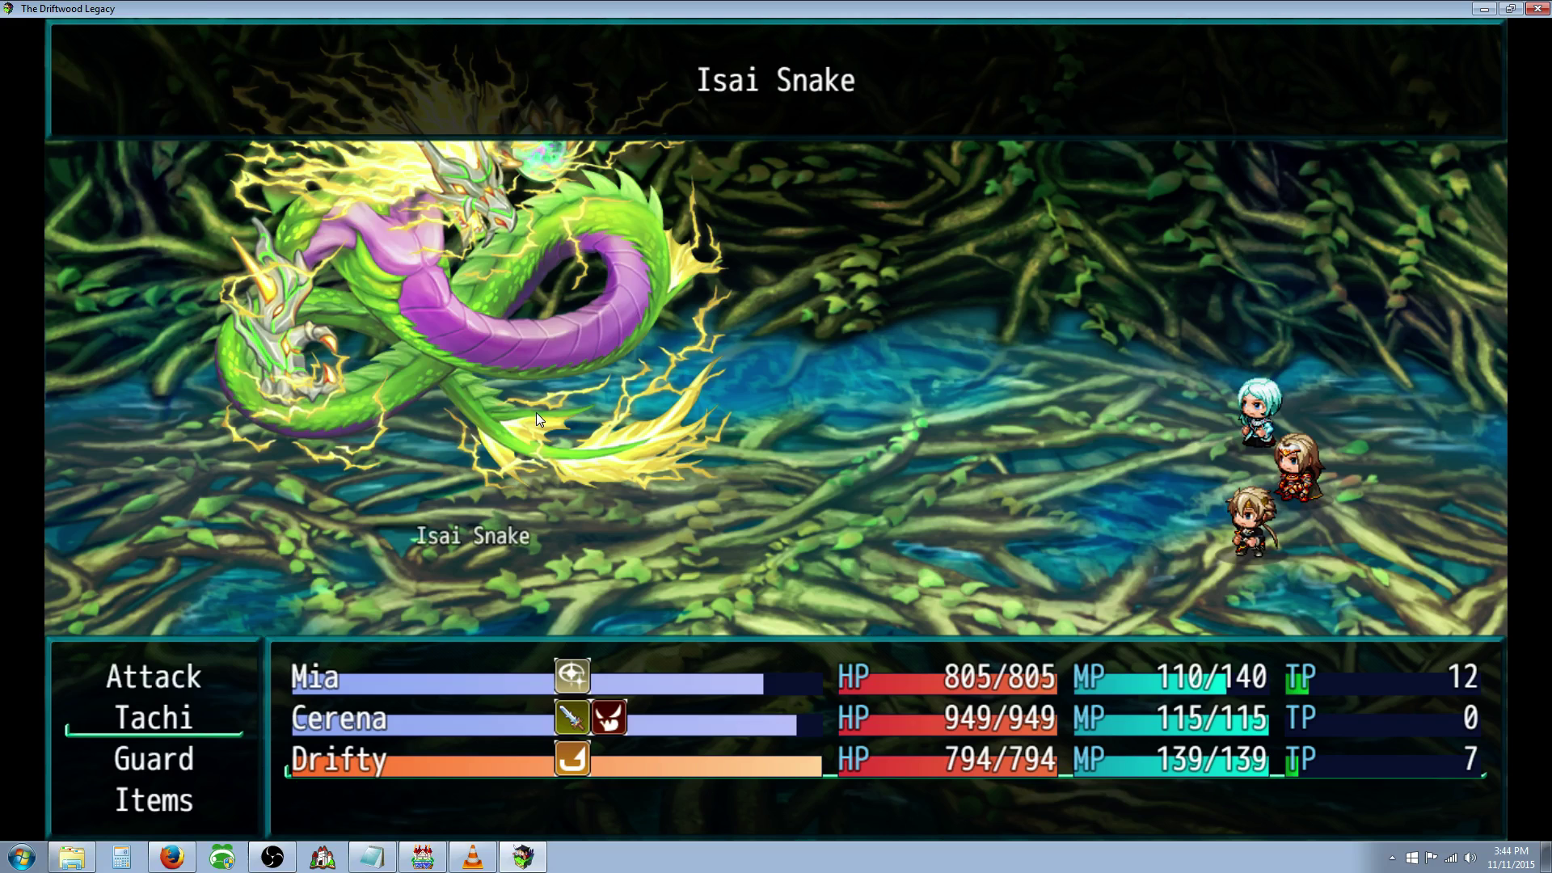
{"action": "key", "text": "Down"}
{"action": "key", "text": "Return"}
{"action": "key", "text": "Return"}
{"action": "key", "text": "Return"}
{"action": "key", "text": "Down"}
{"action": "key", "text": "Return"}
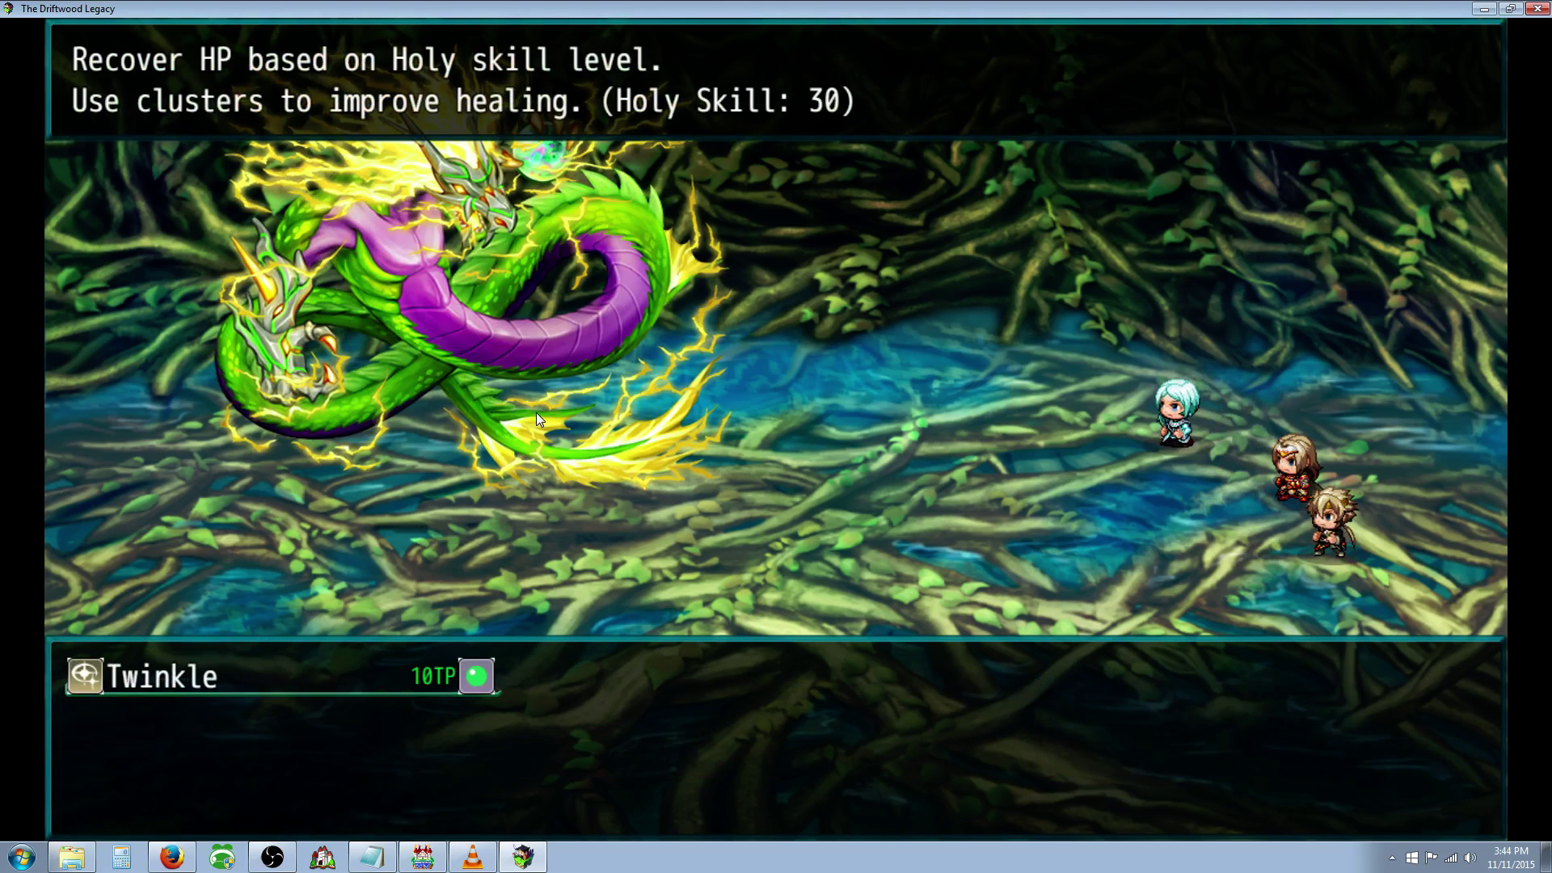
{"action": "key", "text": "Return"}
{"action": "key", "text": "Escape"}
{"action": "key", "text": "Escape"}
{"action": "key", "text": "Down"}
{"action": "key", "text": "Return"}
{"action": "key", "text": "Return"}
{"action": "key", "text": "Return"}
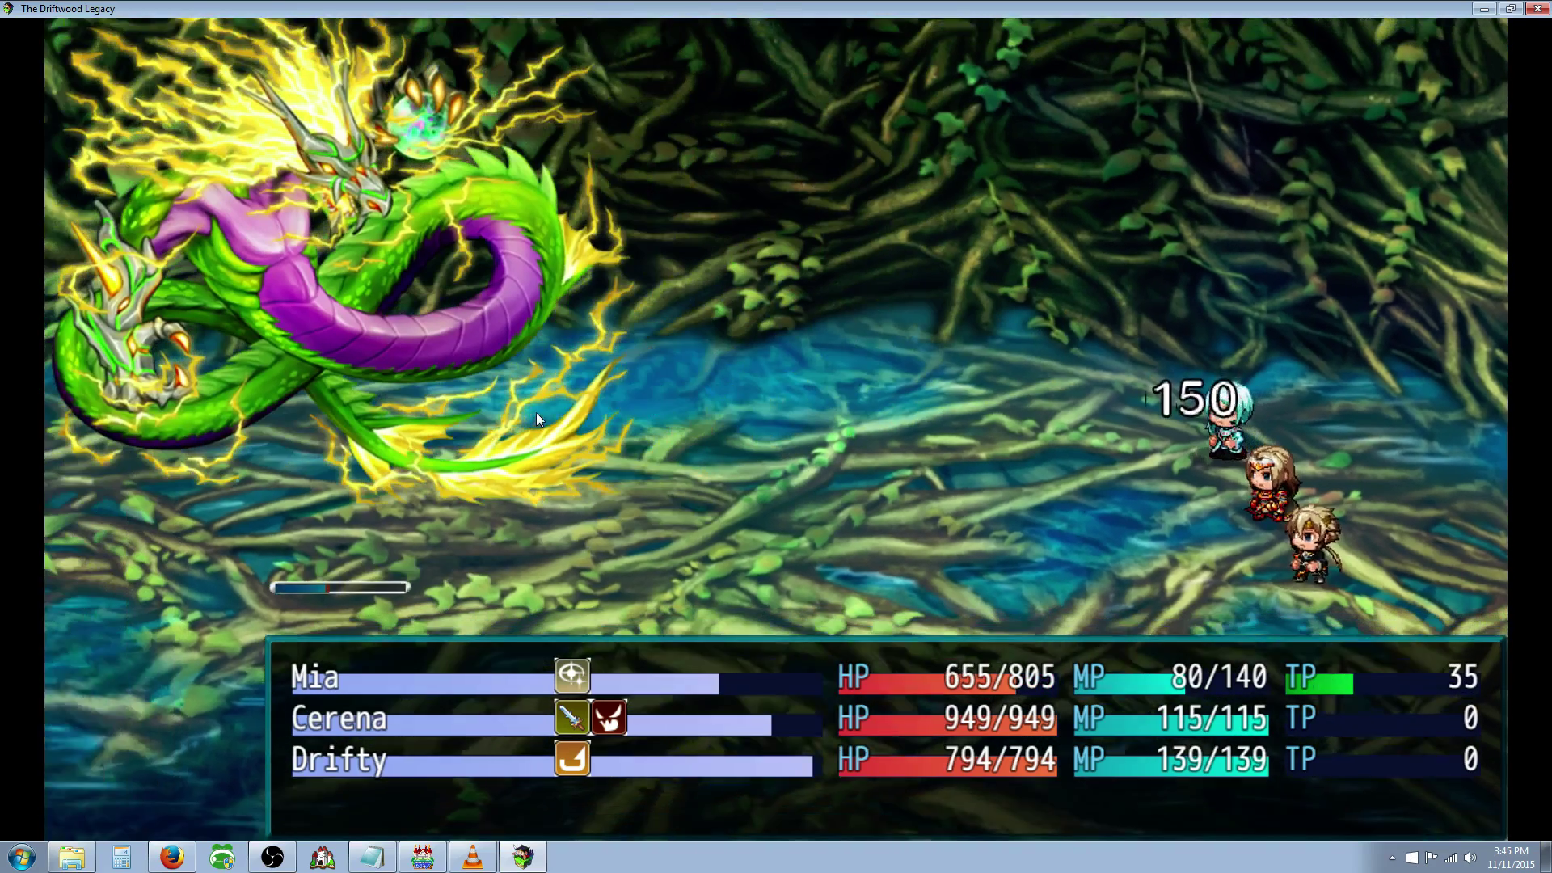
Step: Have Drifty guard, Cerena use Runic Blade, and Mia cast Twinkle to heal
{"action": "key", "text": "Down"}
{"action": "key", "text": "Down"}
{"action": "key", "text": "Return"}
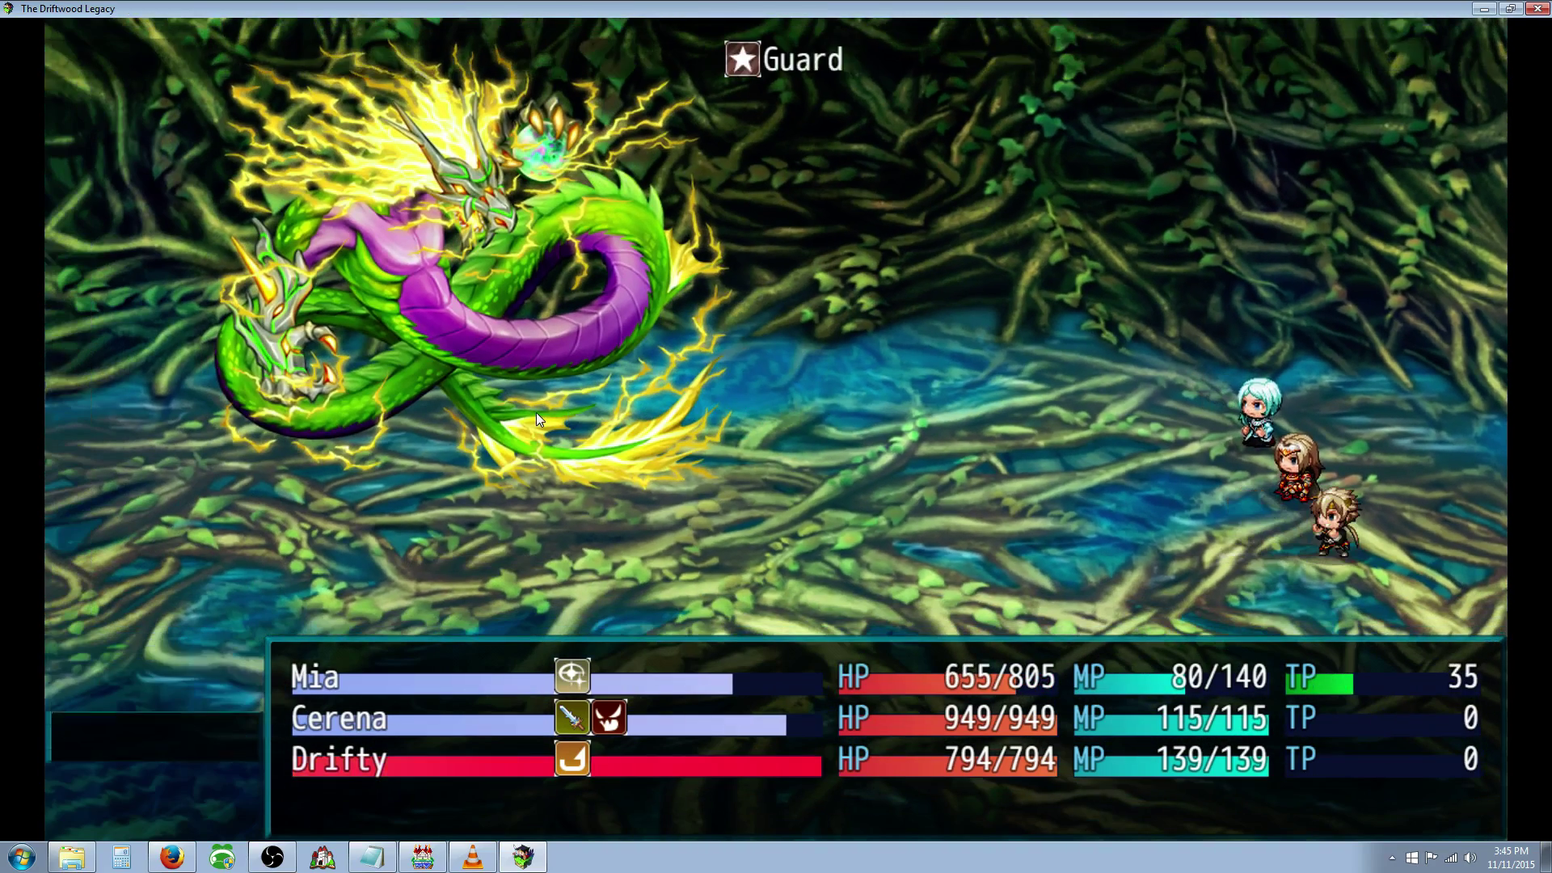
{"action": "key", "text": "Down"}
{"action": "key", "text": "Return"}
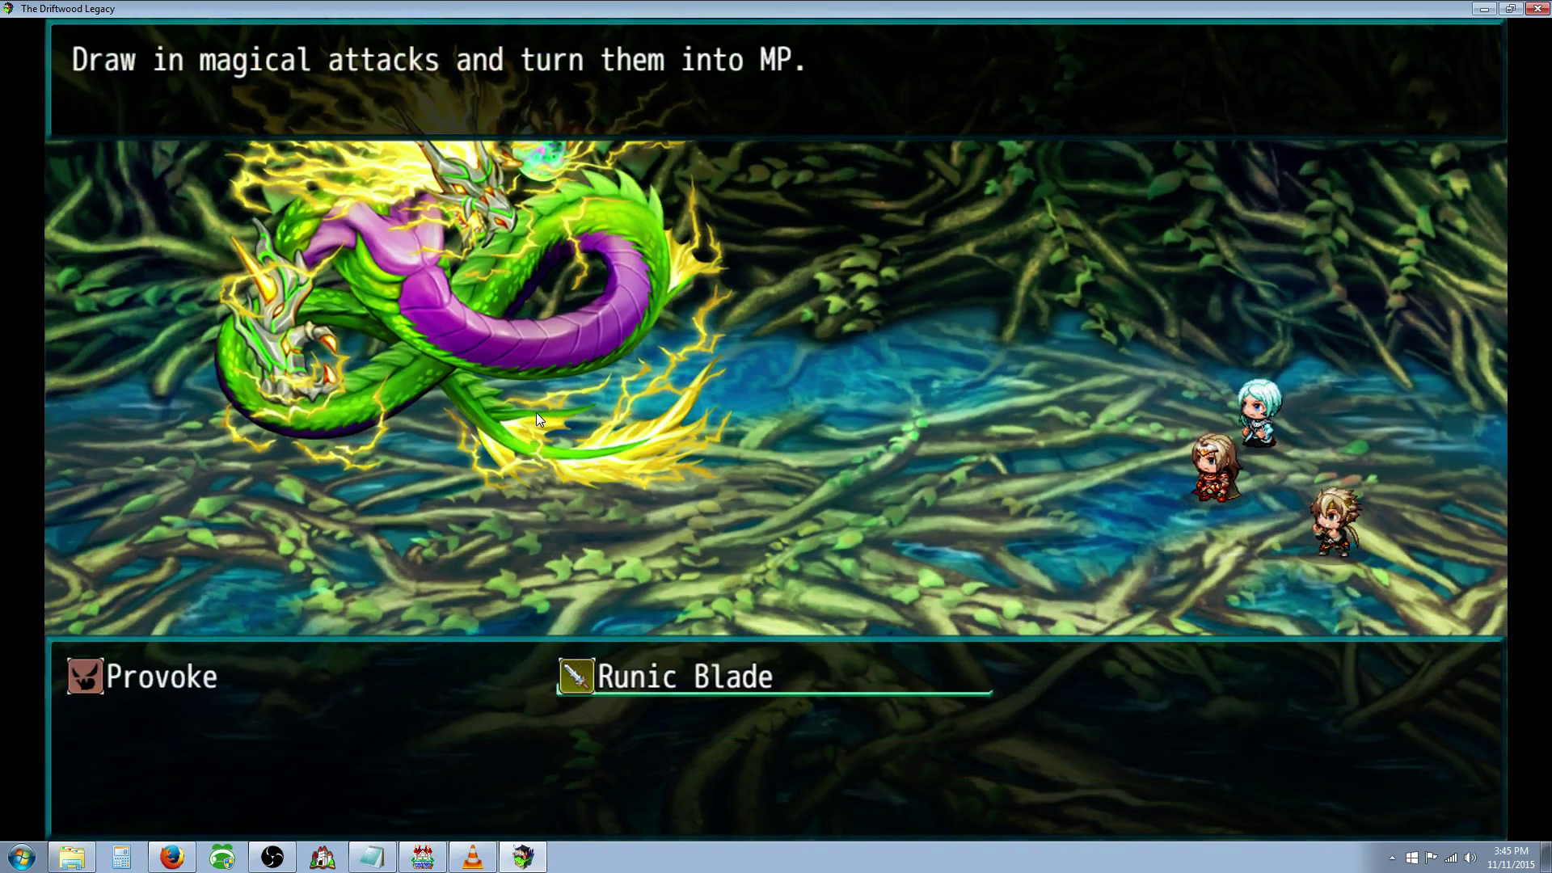
{"action": "key", "text": "Left"}
{"action": "key", "text": "Right"}
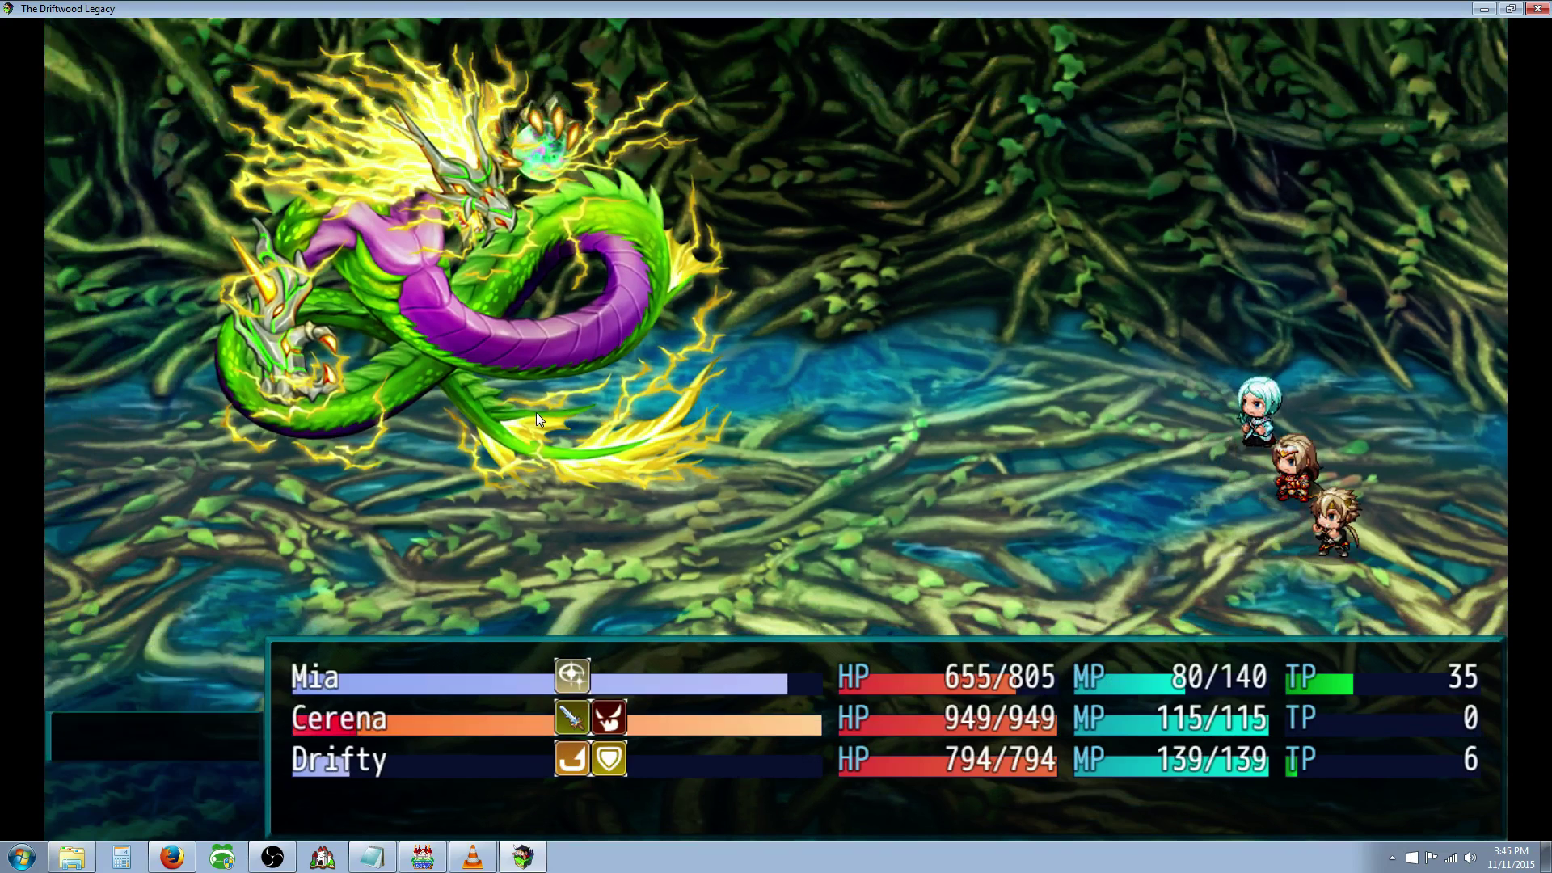
{"action": "key", "text": "Down"}
{"action": "key", "text": "Up"}
{"action": "key", "text": "Return"}
{"action": "key", "text": "Return"}
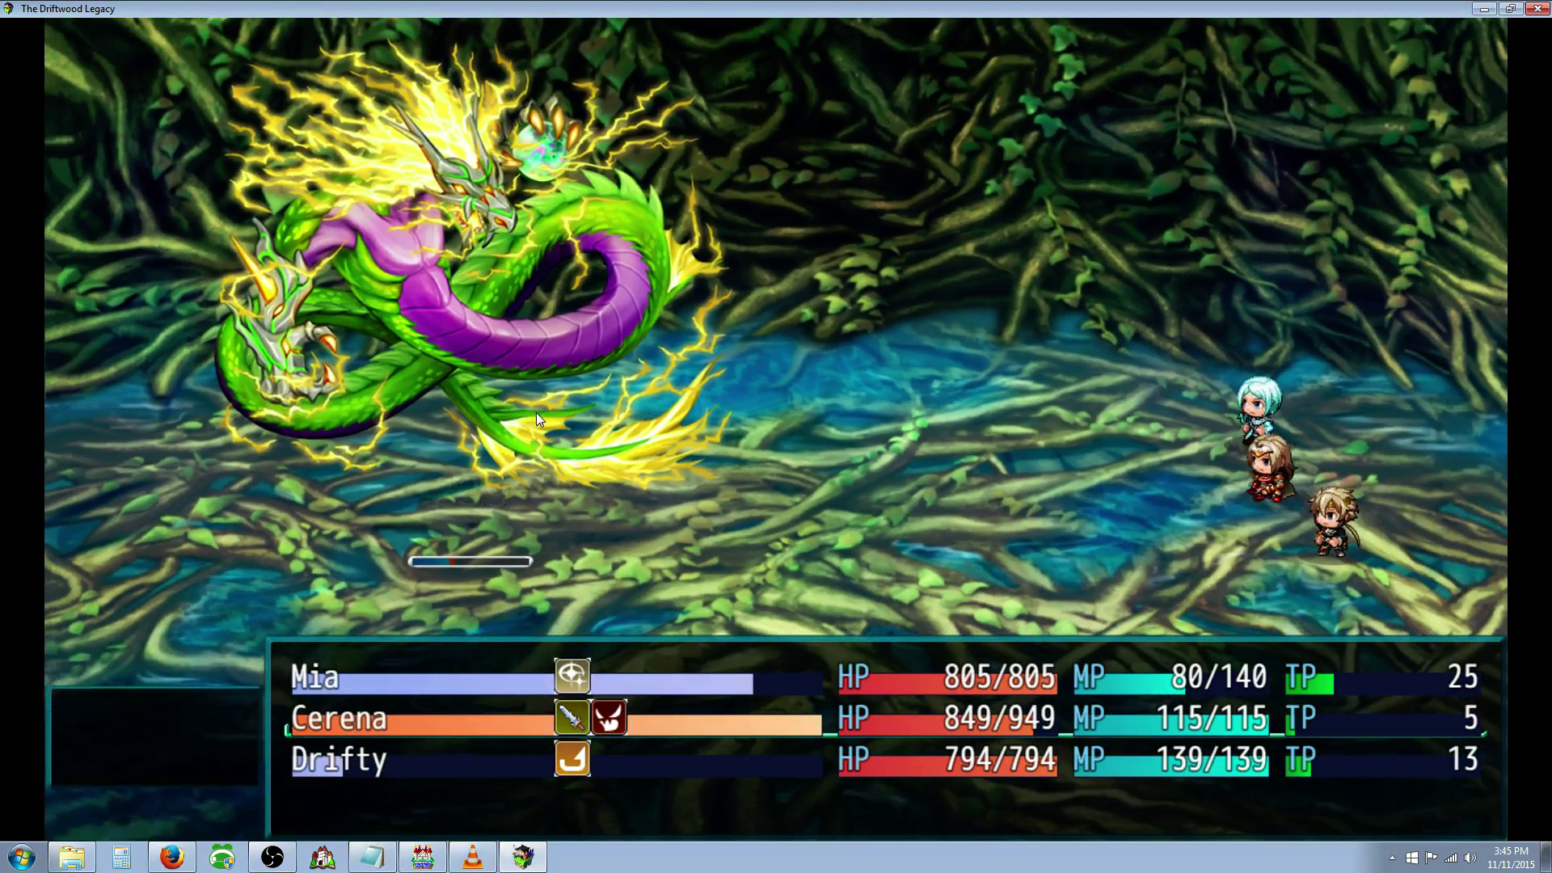
Step: Have both Cerena and Mia guard this turn
{"action": "key", "text": "Down"}
{"action": "key", "text": "Return"}
{"action": "key", "text": "Escape"}
{"action": "key", "text": "Down"}
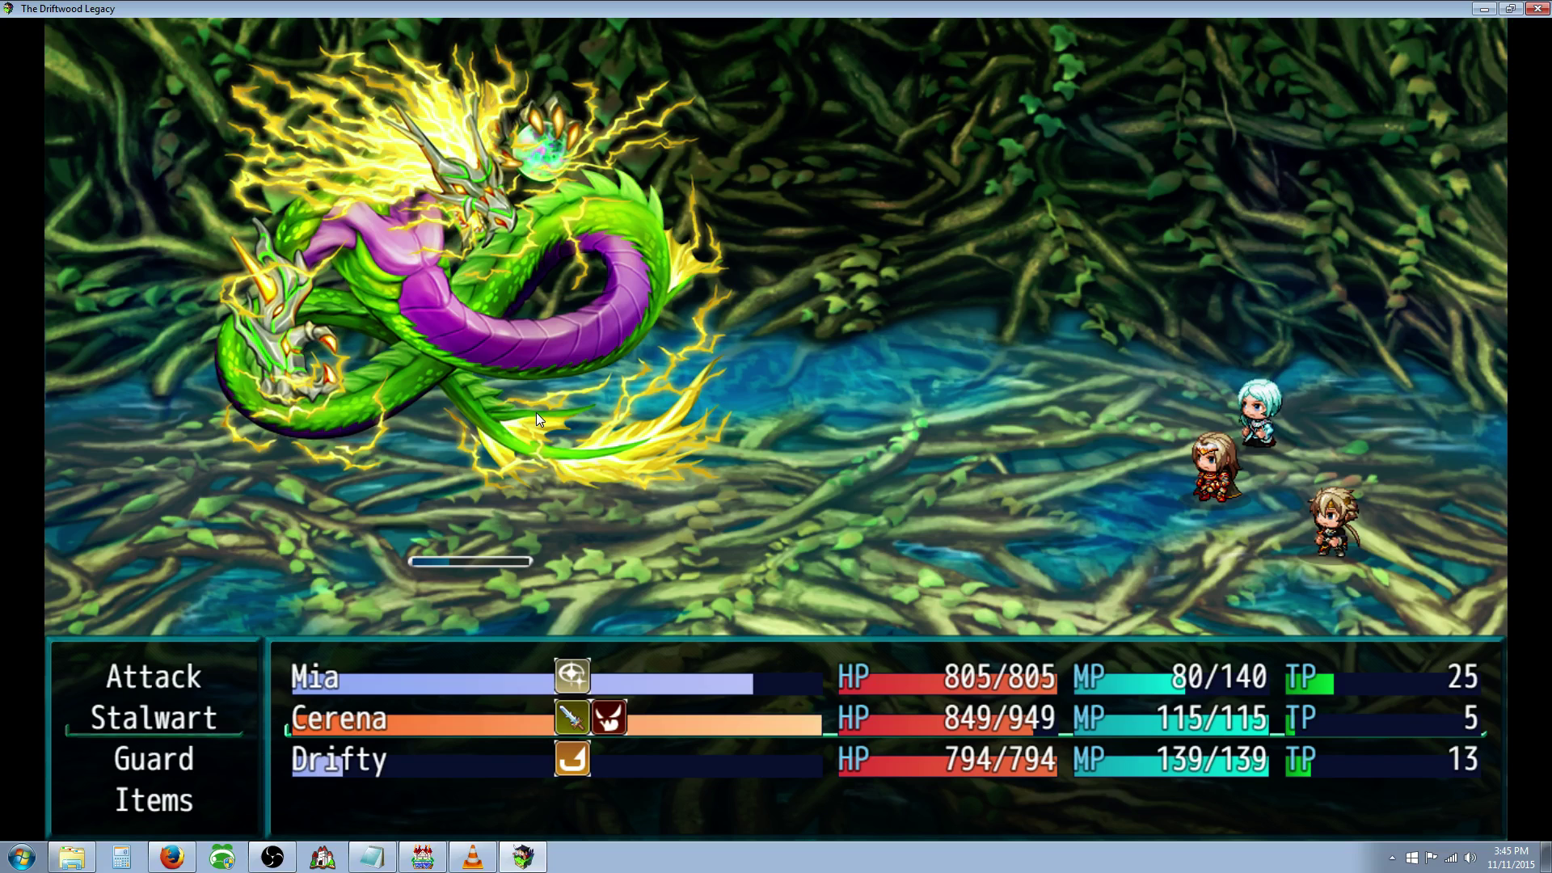
{"action": "key", "text": "Return"}
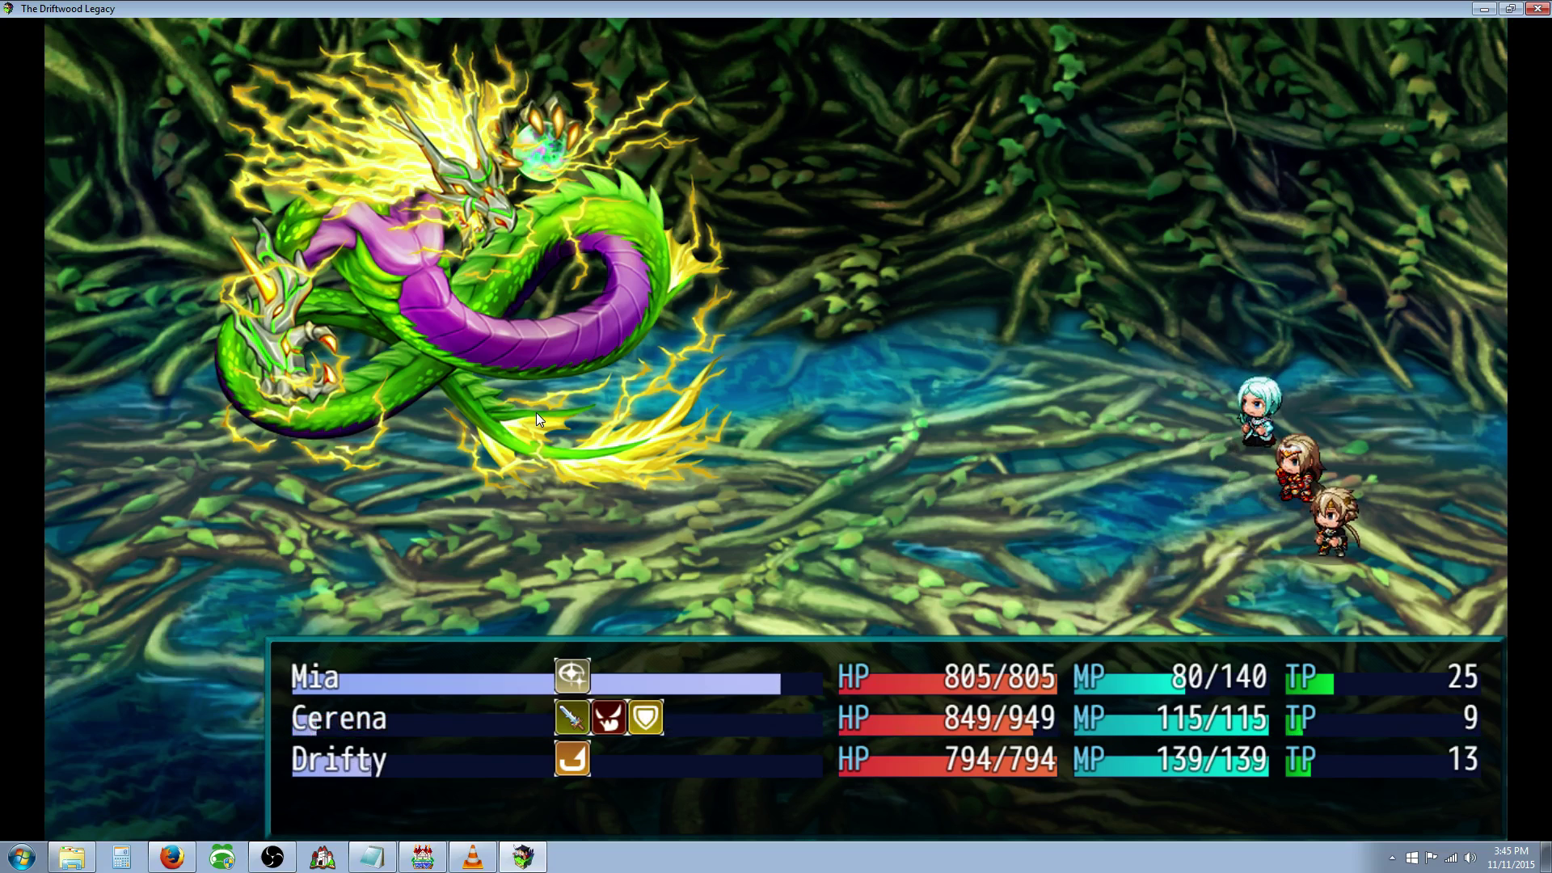
{"action": "key", "text": "Down"}
{"action": "key", "text": "Down"}
{"action": "key", "text": "Return"}
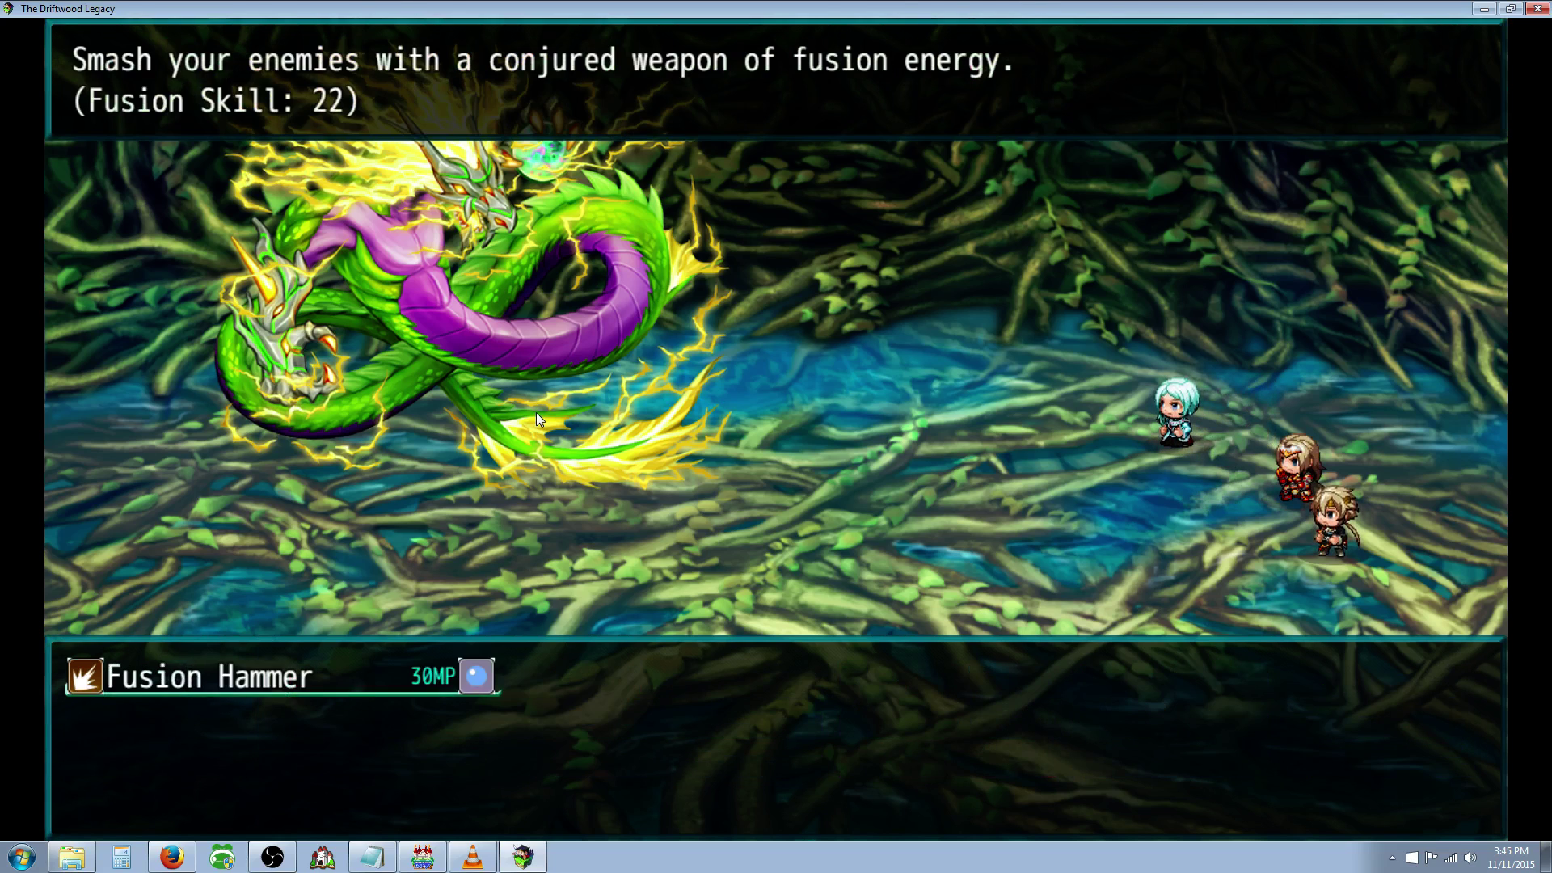
{"action": "key", "text": "Escape"}
{"action": "key", "text": "Down"}
{"action": "key", "text": "Return"}
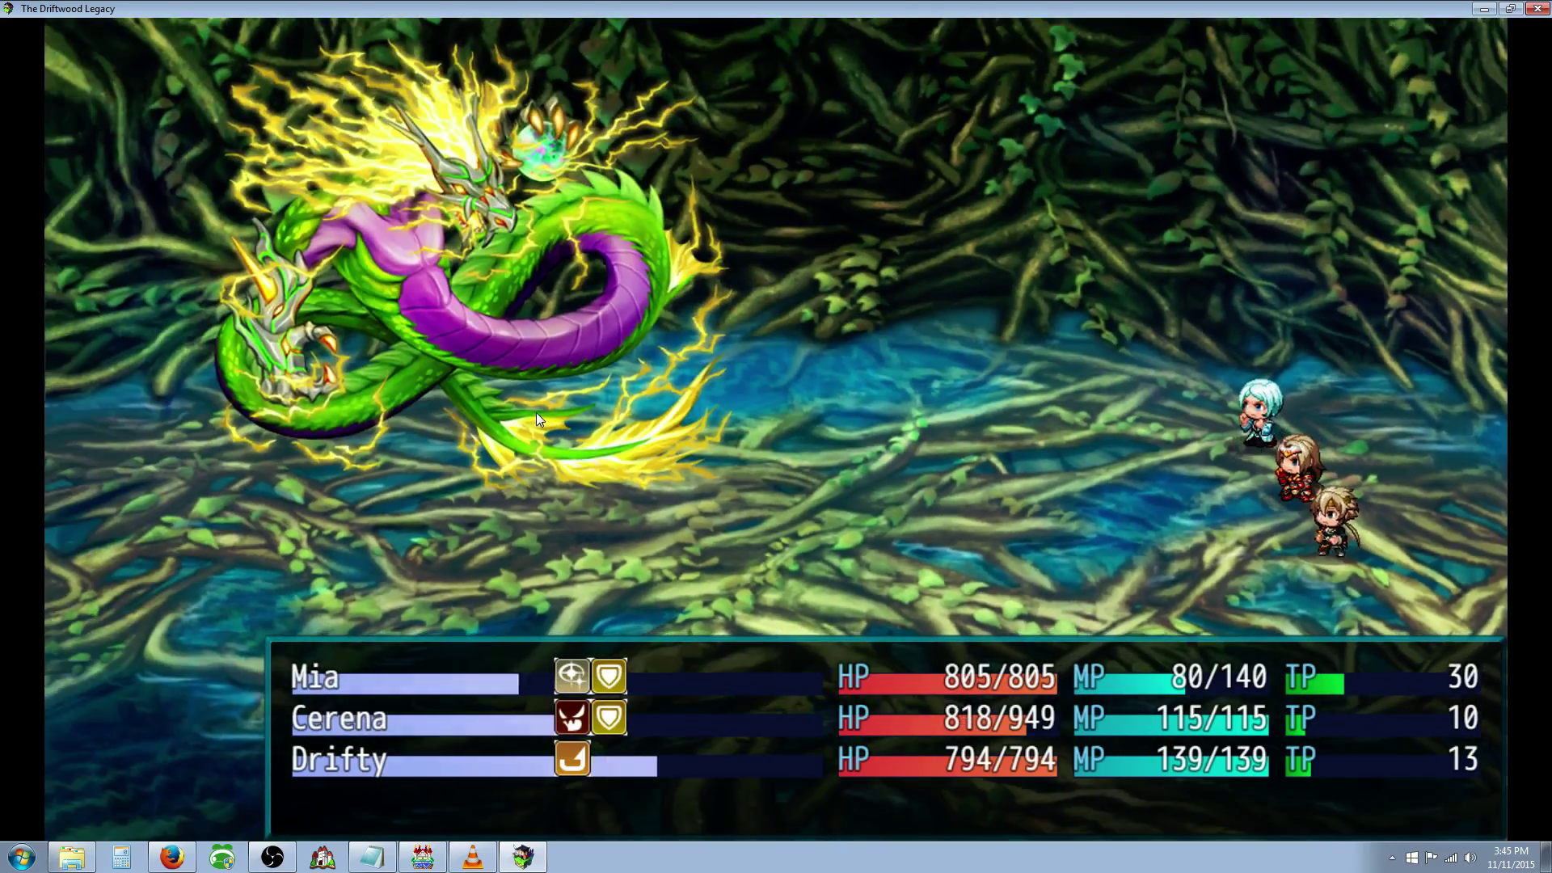
Step: Have Drifty guard and Cerena use a Stalwart skill on herself
{"action": "key", "text": "Down"}
{"action": "key", "text": "Down"}
{"action": "key", "text": "Return"}
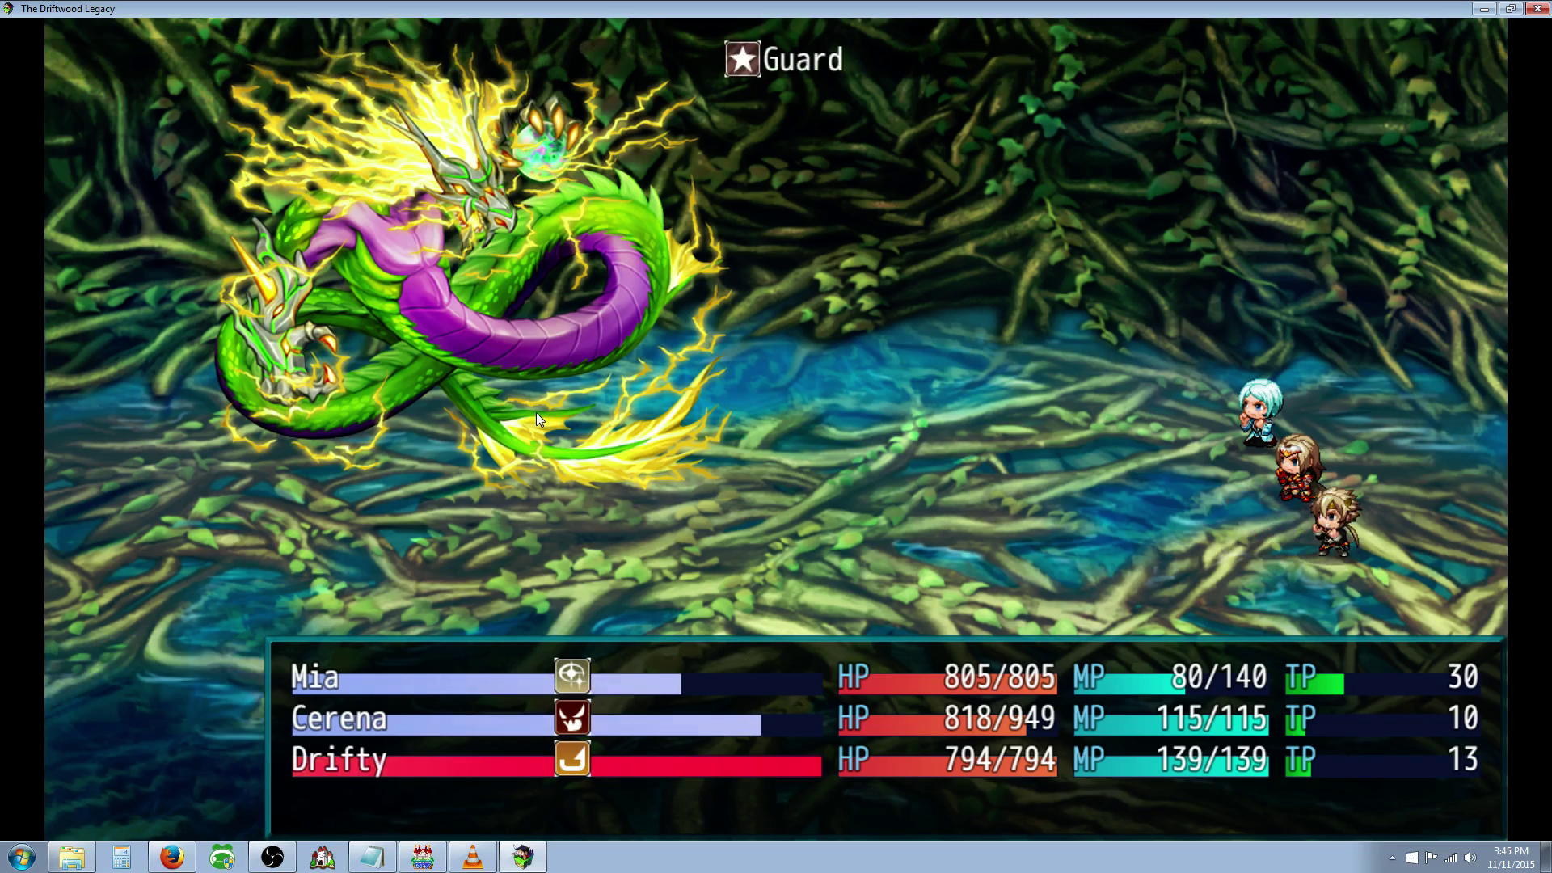
{"action": "key", "text": "Down"}
{"action": "key", "text": "Return"}
{"action": "key", "text": "Return"}
{"action": "key", "text": "Return"}
{"action": "key", "text": "Down"}
{"action": "key", "text": "Return"}
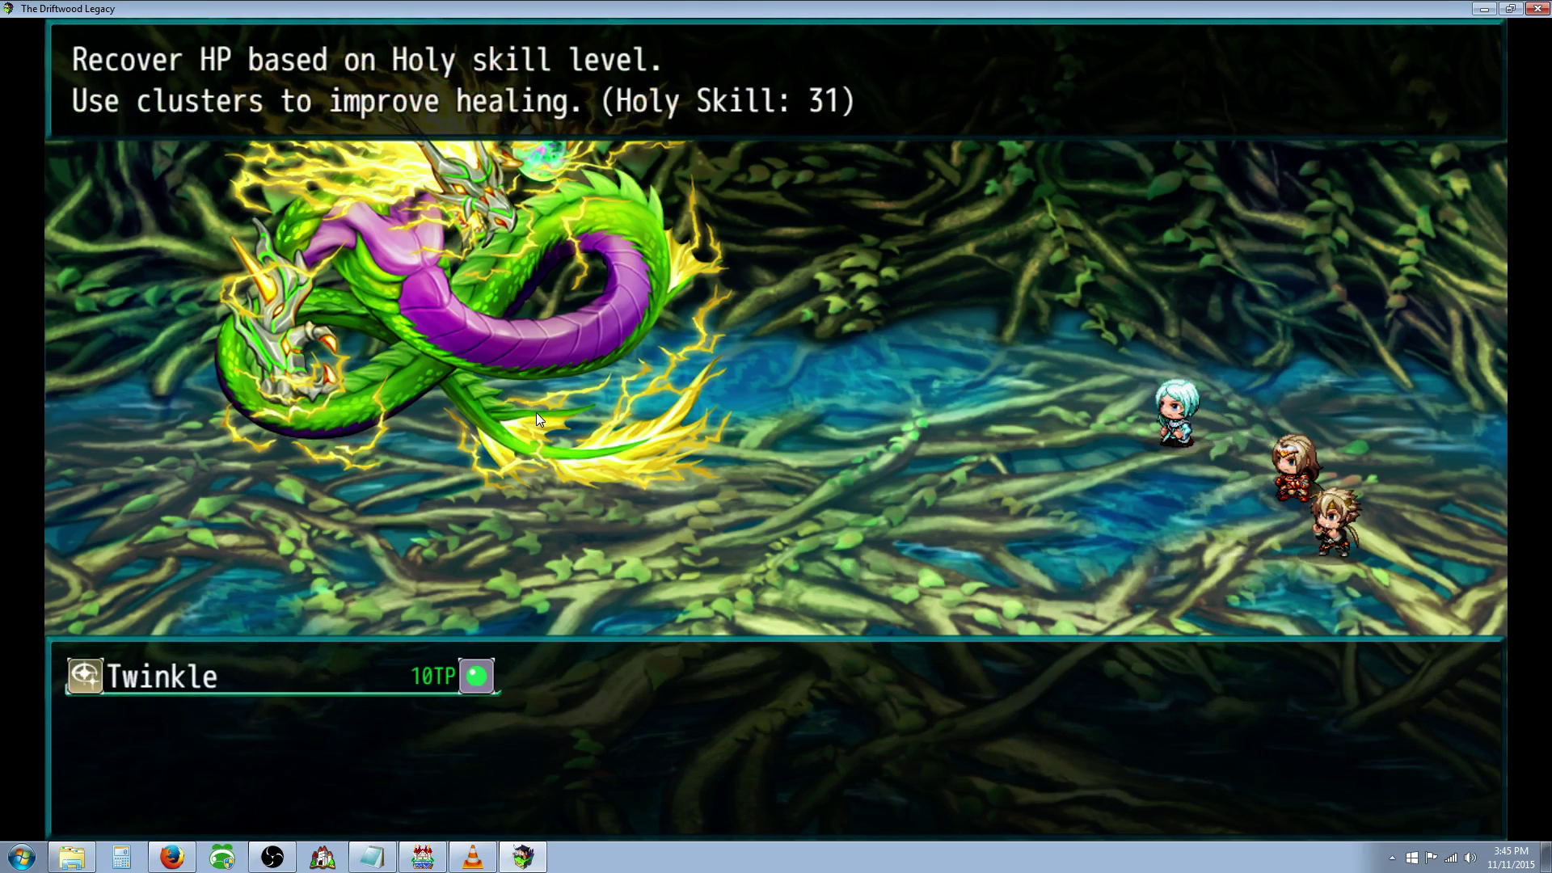
{"action": "key", "text": "Return"}
{"action": "key", "text": "Return"}
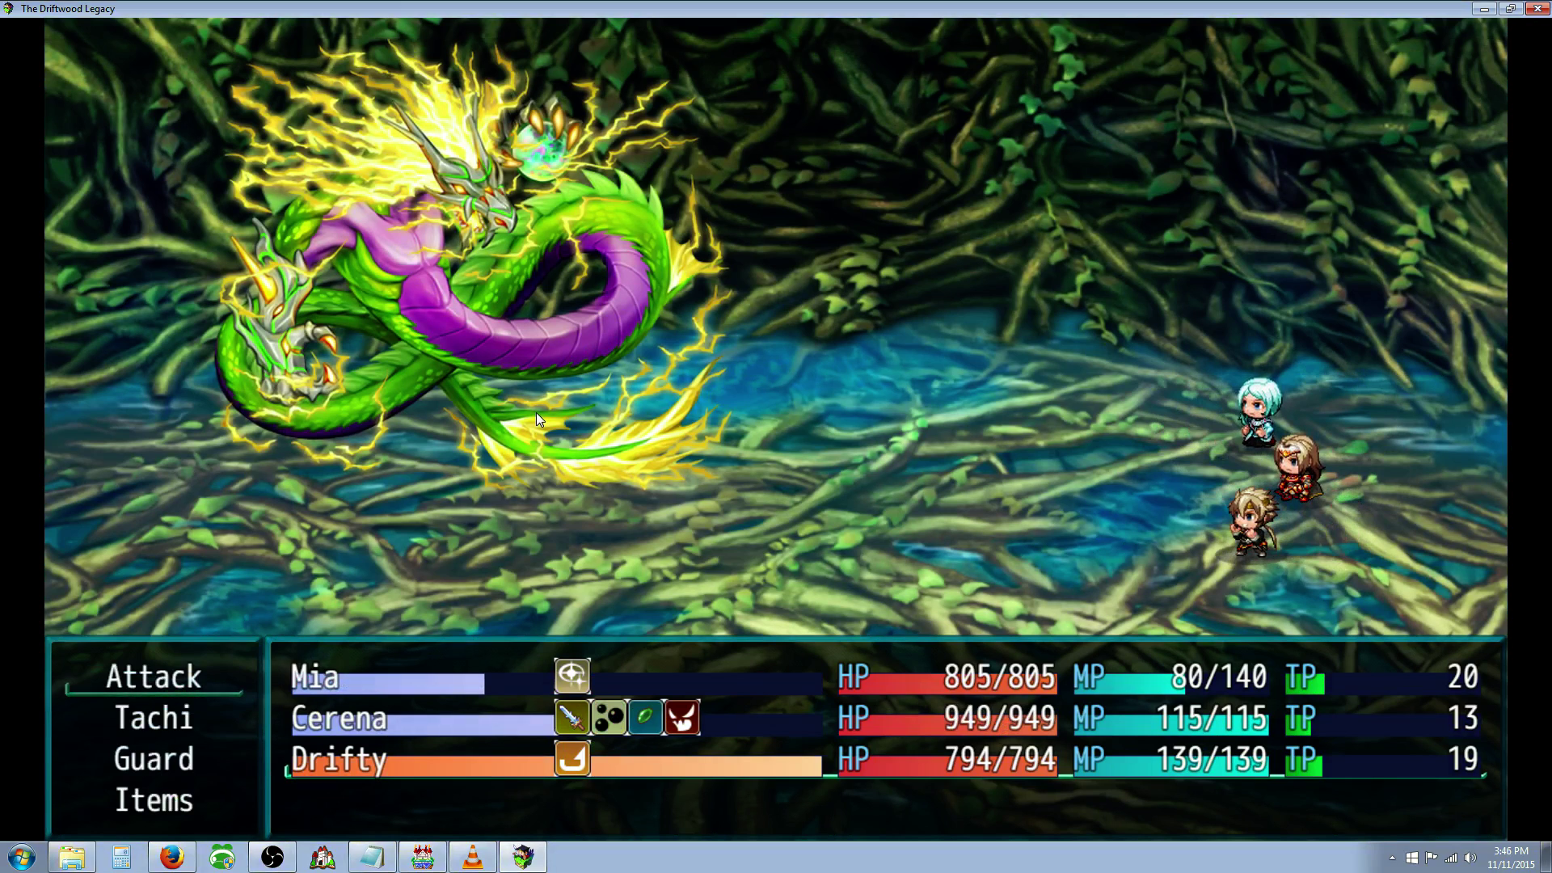
Step: Finish the Isai Viper with Drifty's Enpi, Cerena's Runic Blade and Mia's Twinkle
{"action": "key", "text": "Down"}
{"action": "key", "text": "Return"}
{"action": "key", "text": "Return"}
{"action": "key", "text": "Return"}
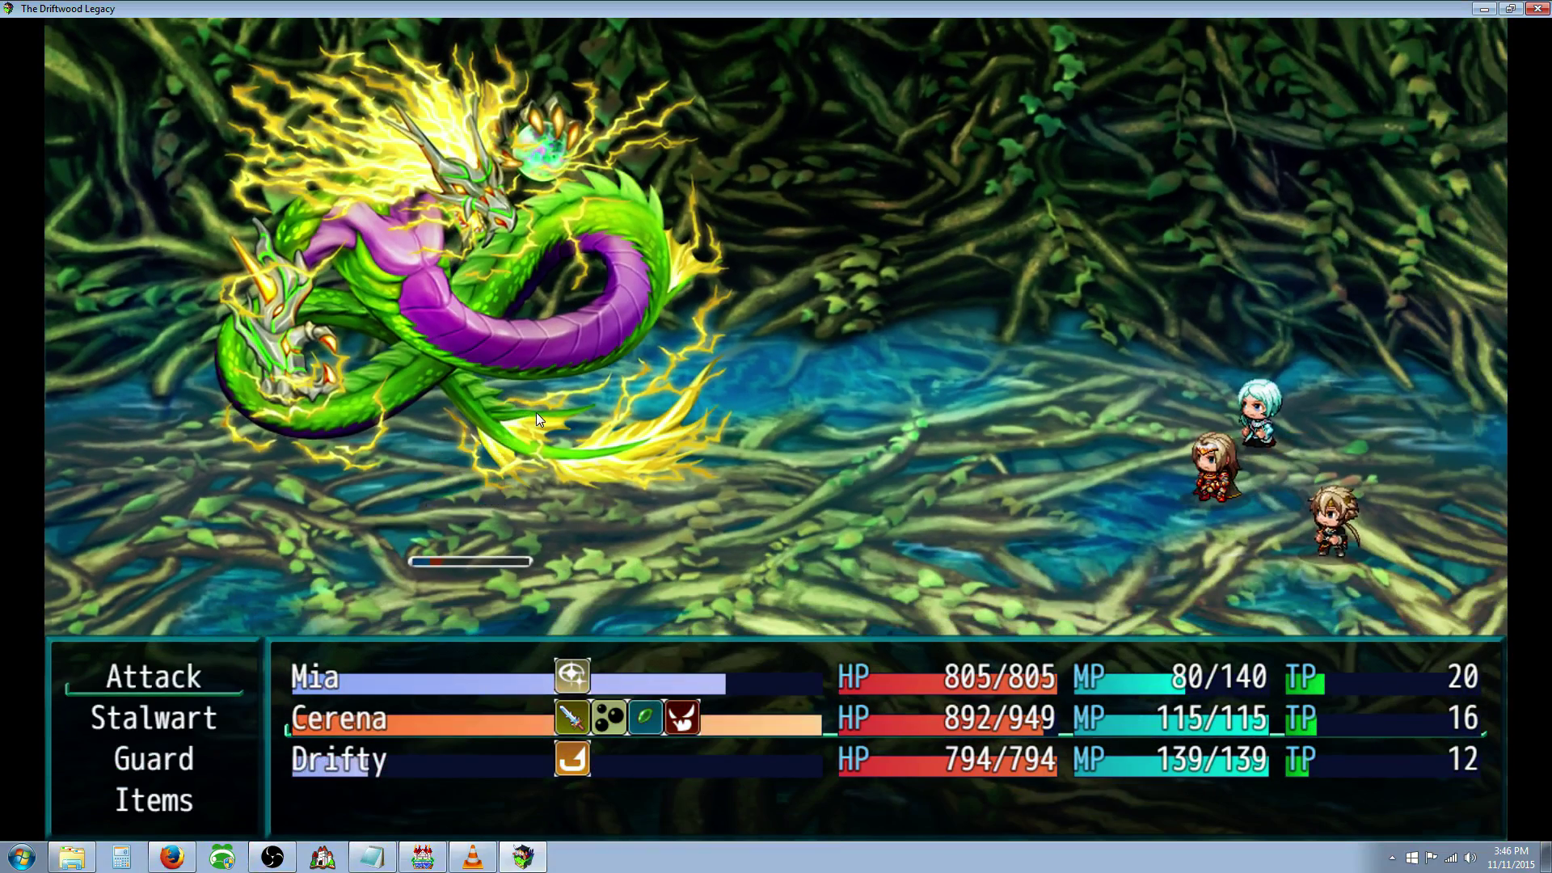
{"action": "key", "text": "Down"}
{"action": "key", "text": "Return"}
{"action": "key", "text": "Return"}
{"action": "key", "text": "Return"}
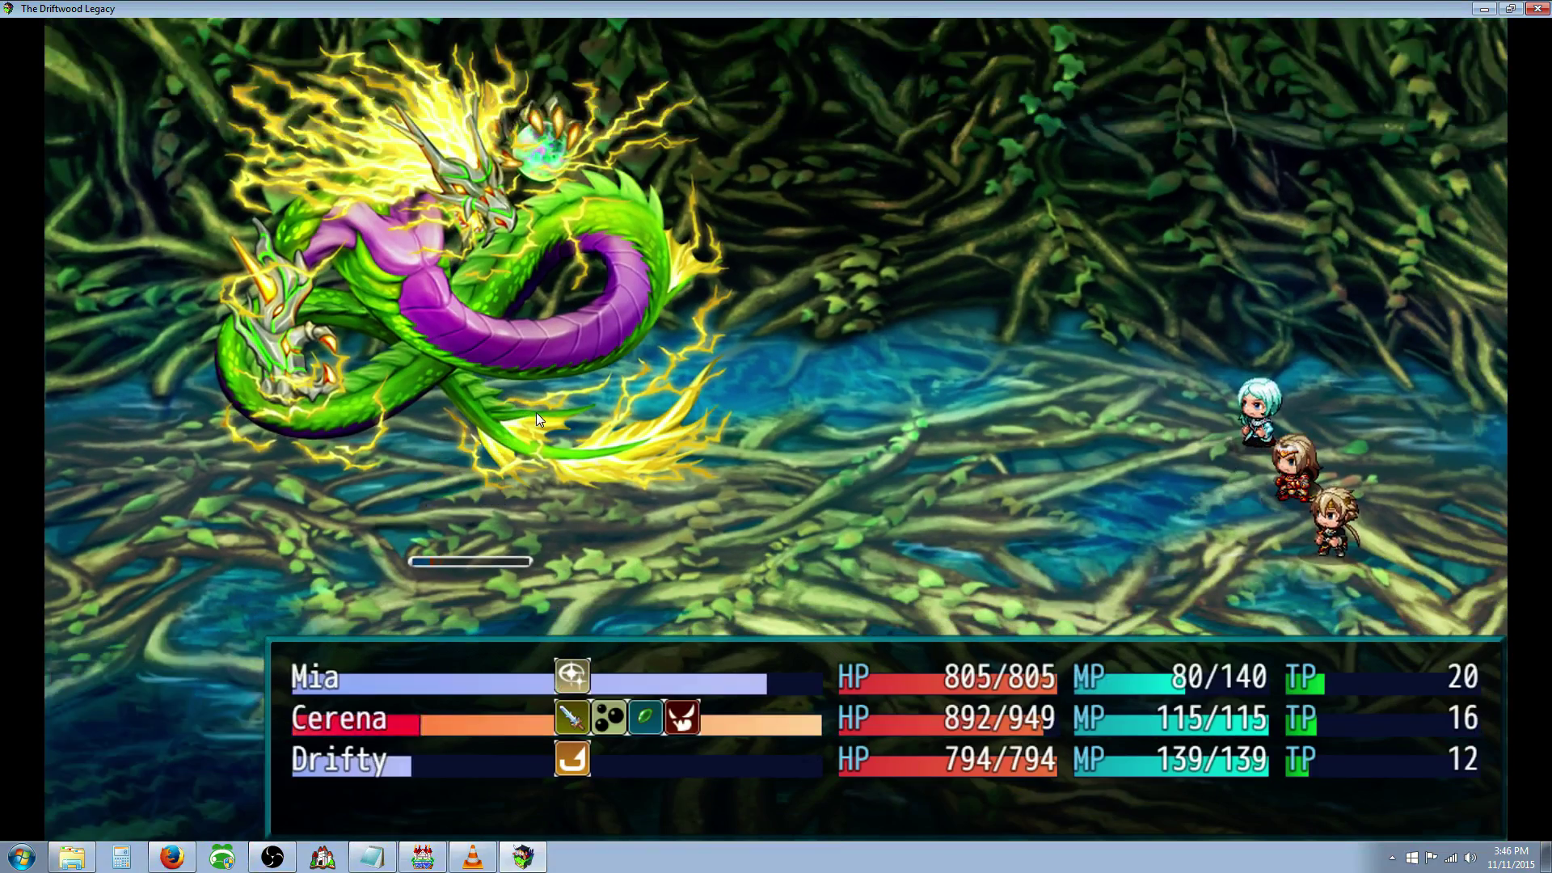
{"action": "key", "text": "Down"}
{"action": "key", "text": "Return"}
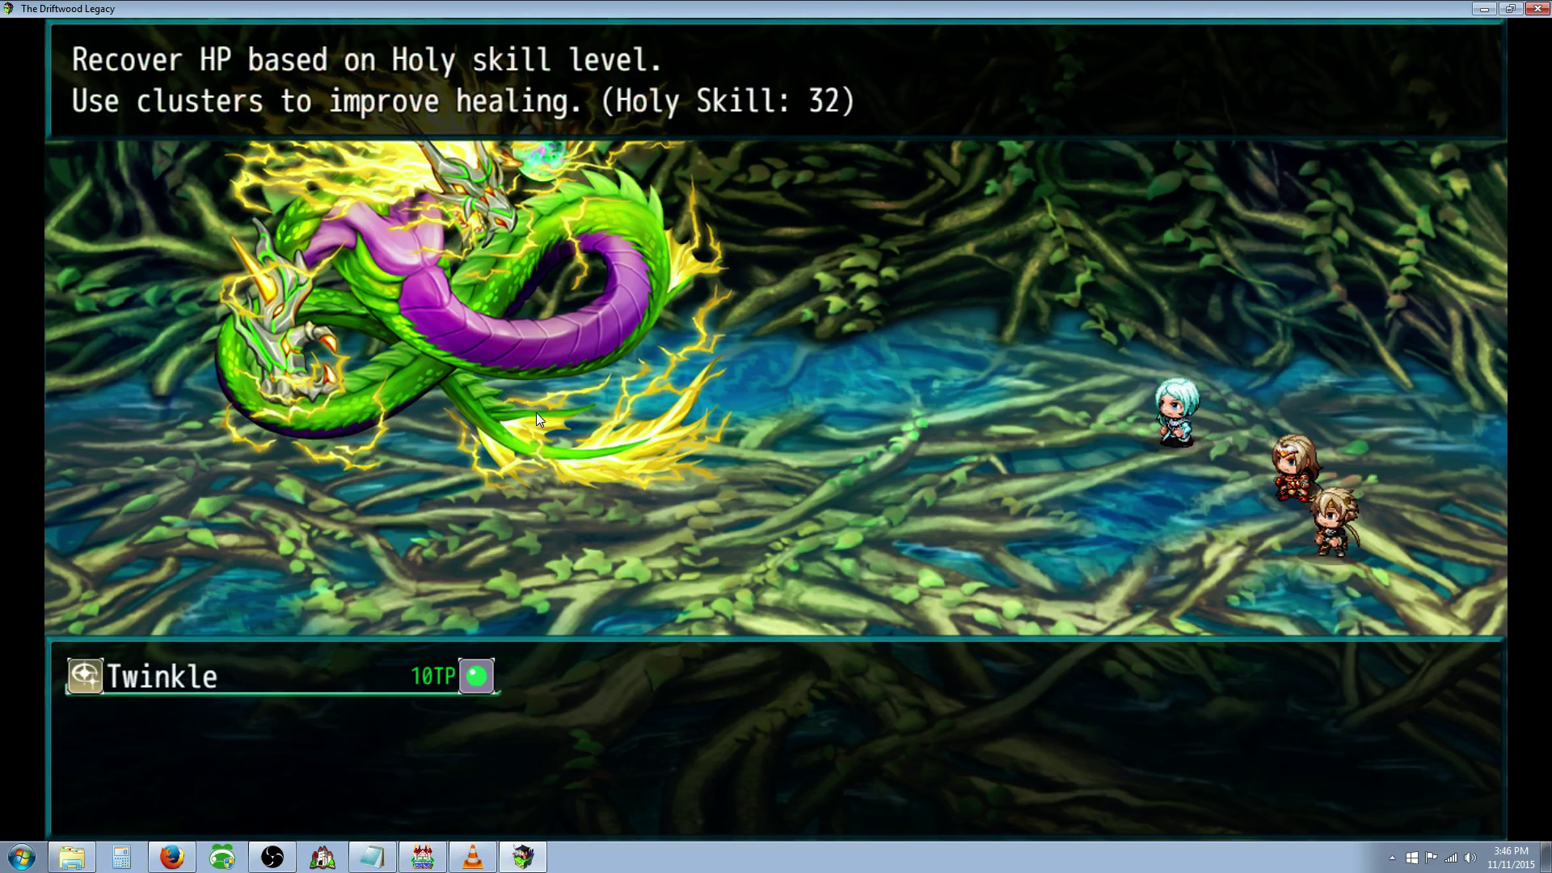
{"action": "key", "text": "Return"}
{"action": "key", "text": "Down"}
{"action": "key", "text": "Escape"}
{"action": "key", "text": "Escape"}
{"action": "key", "text": "Down"}
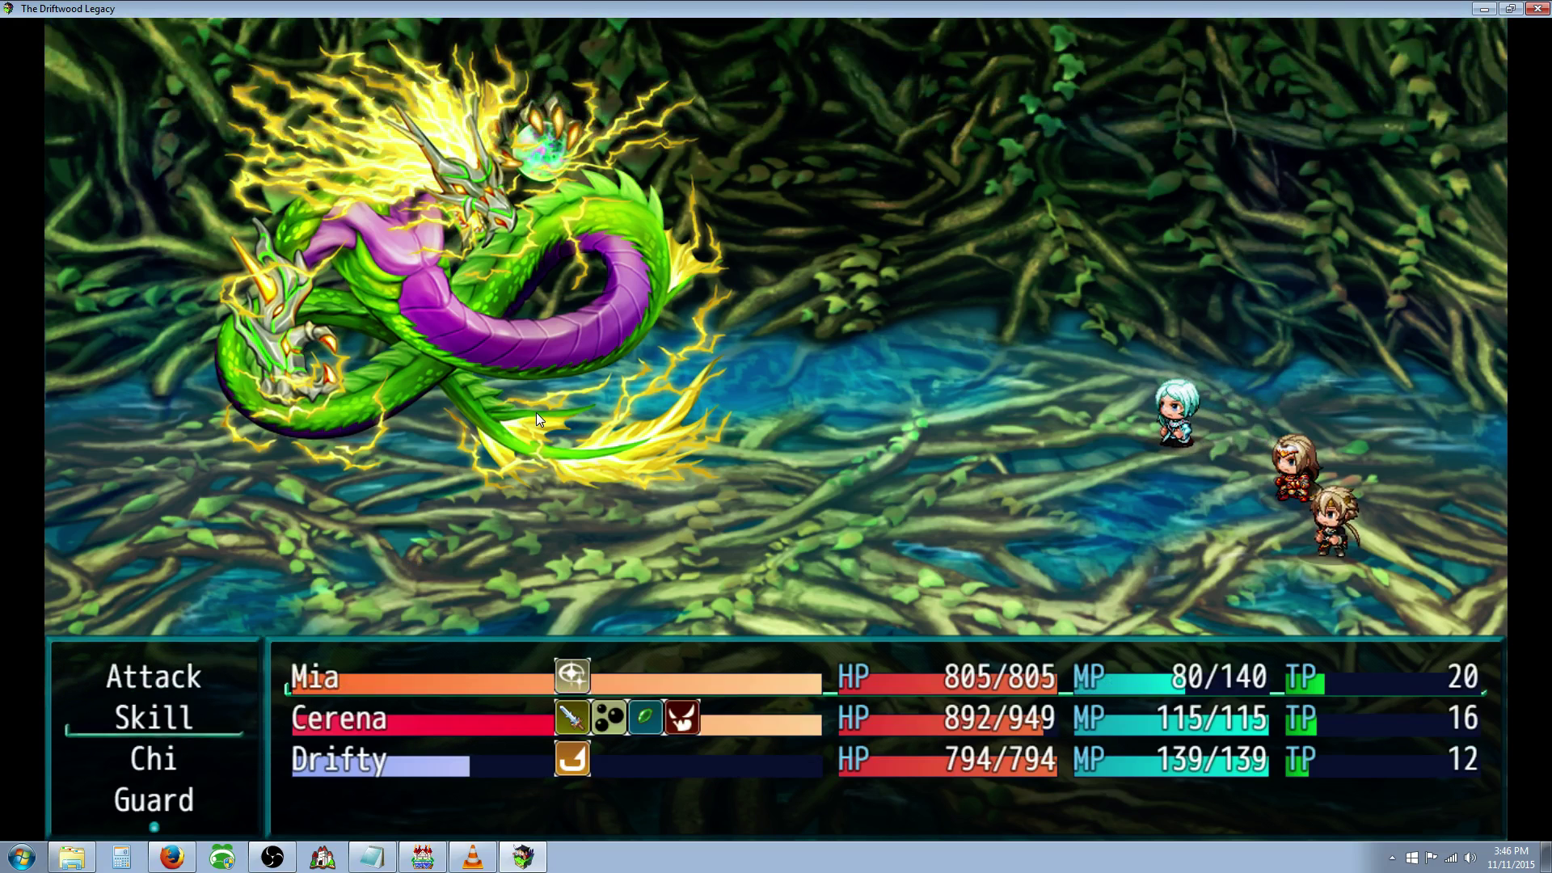
{"action": "key", "text": "Return"}
{"action": "key", "text": "Return"}
{"action": "key", "text": "Return"}
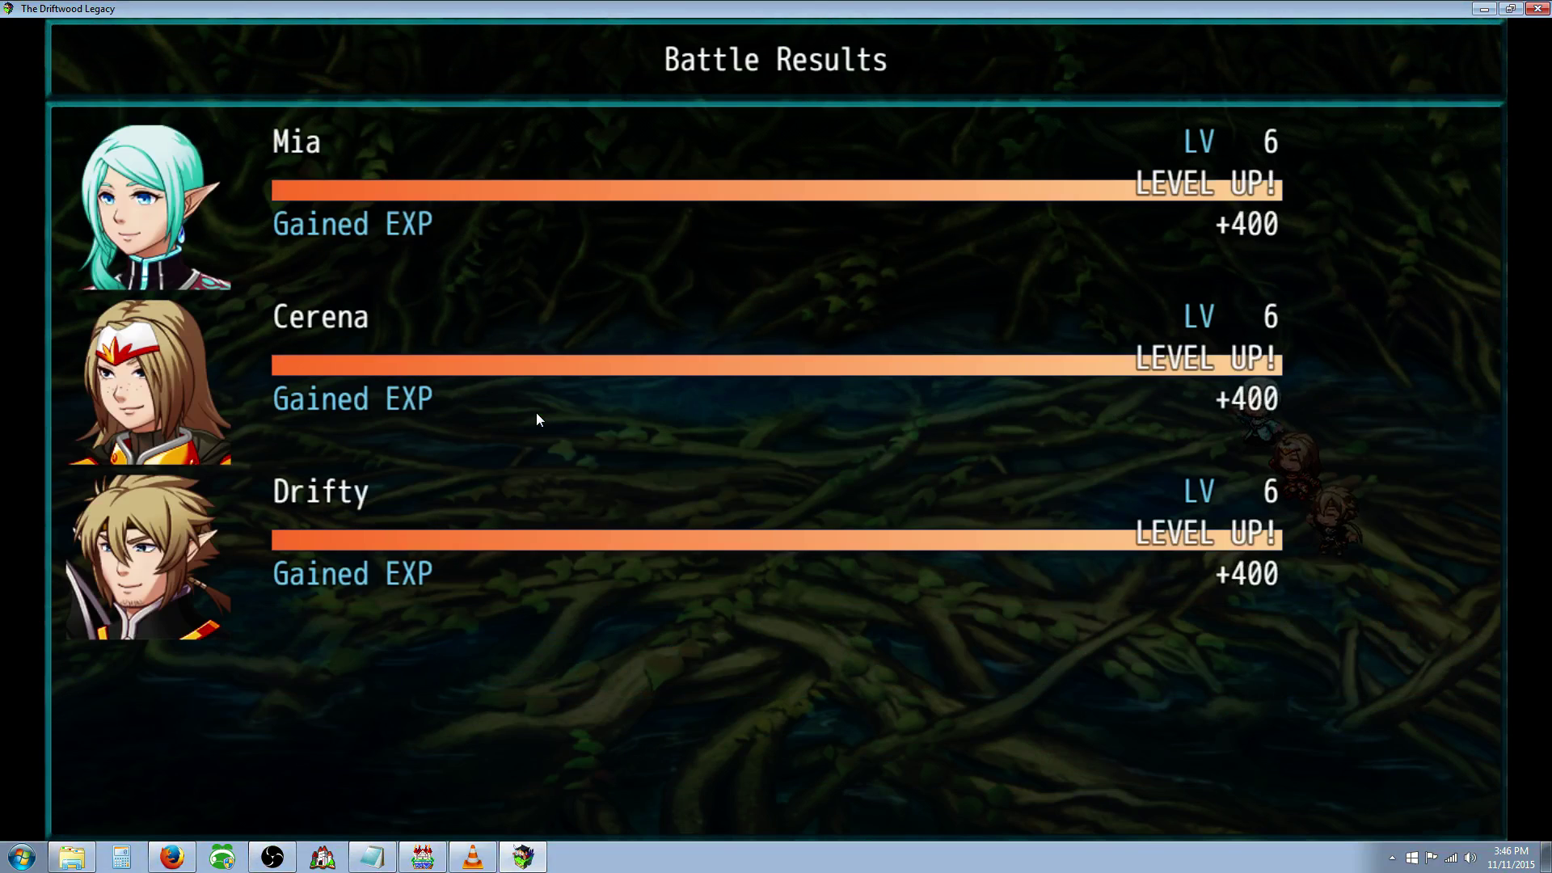
Step: Dismiss the battle results, spoils and victory dialogue, then close the playtest window
{"action": "key", "text": "Return"}
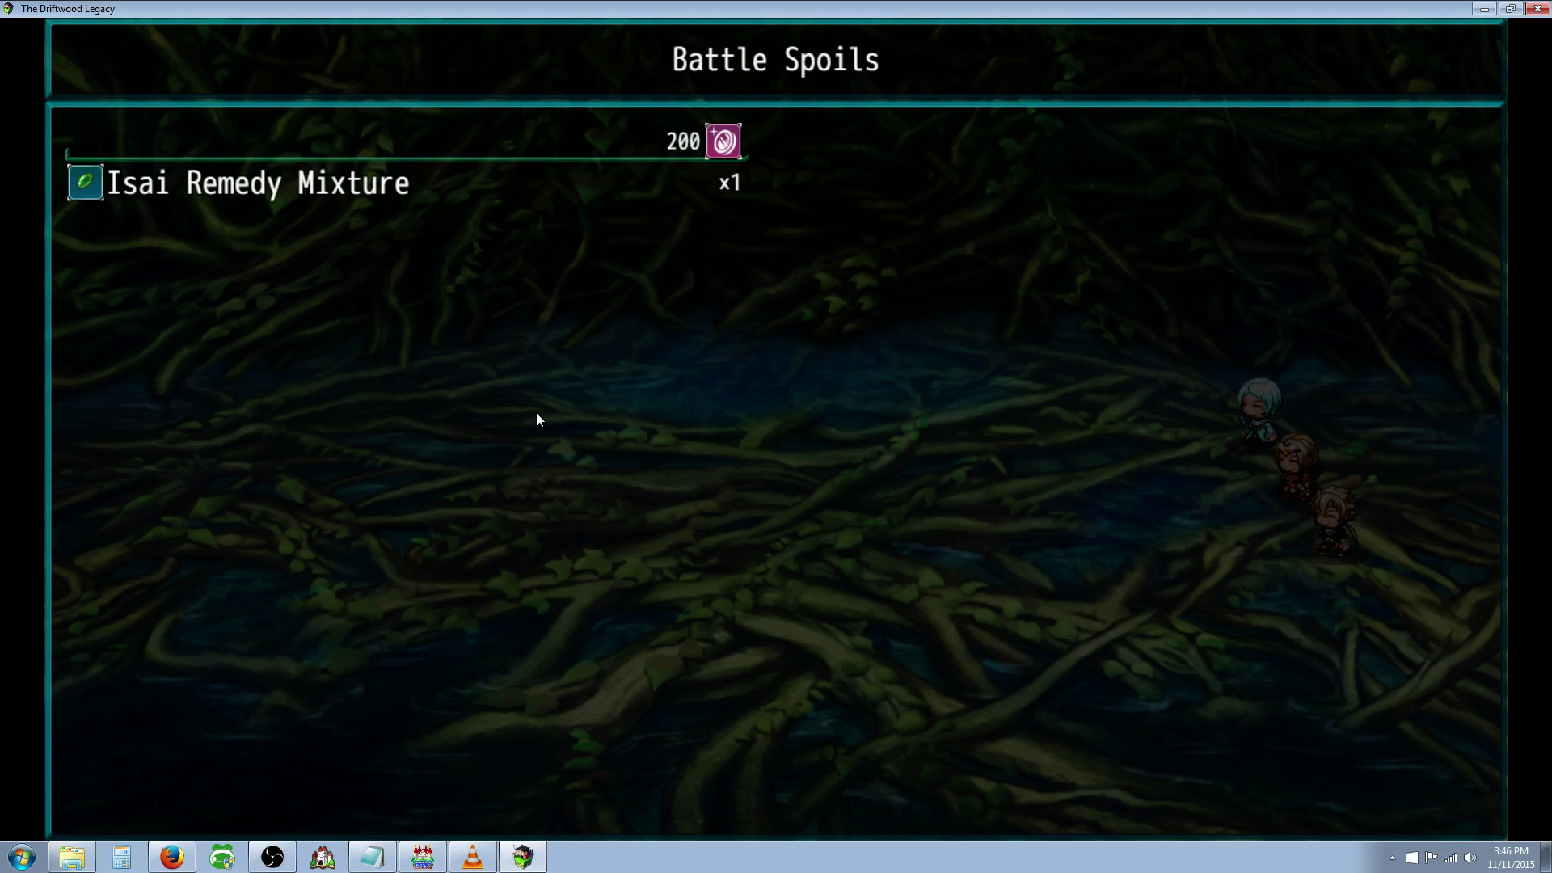
{"action": "key", "text": "Return"}
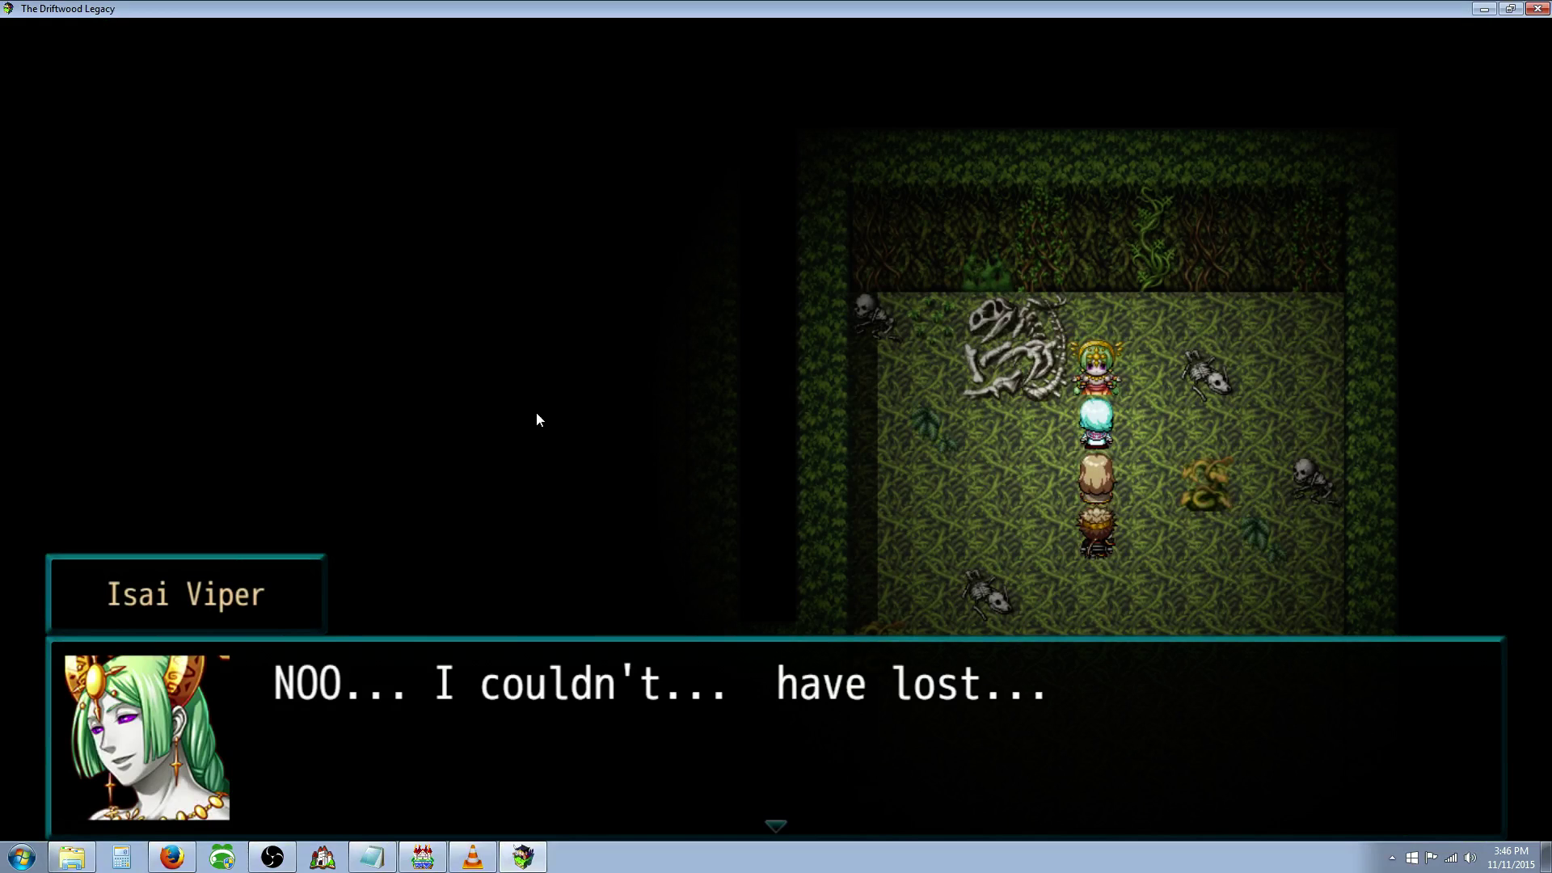
{"action": "key", "text": "Return"}
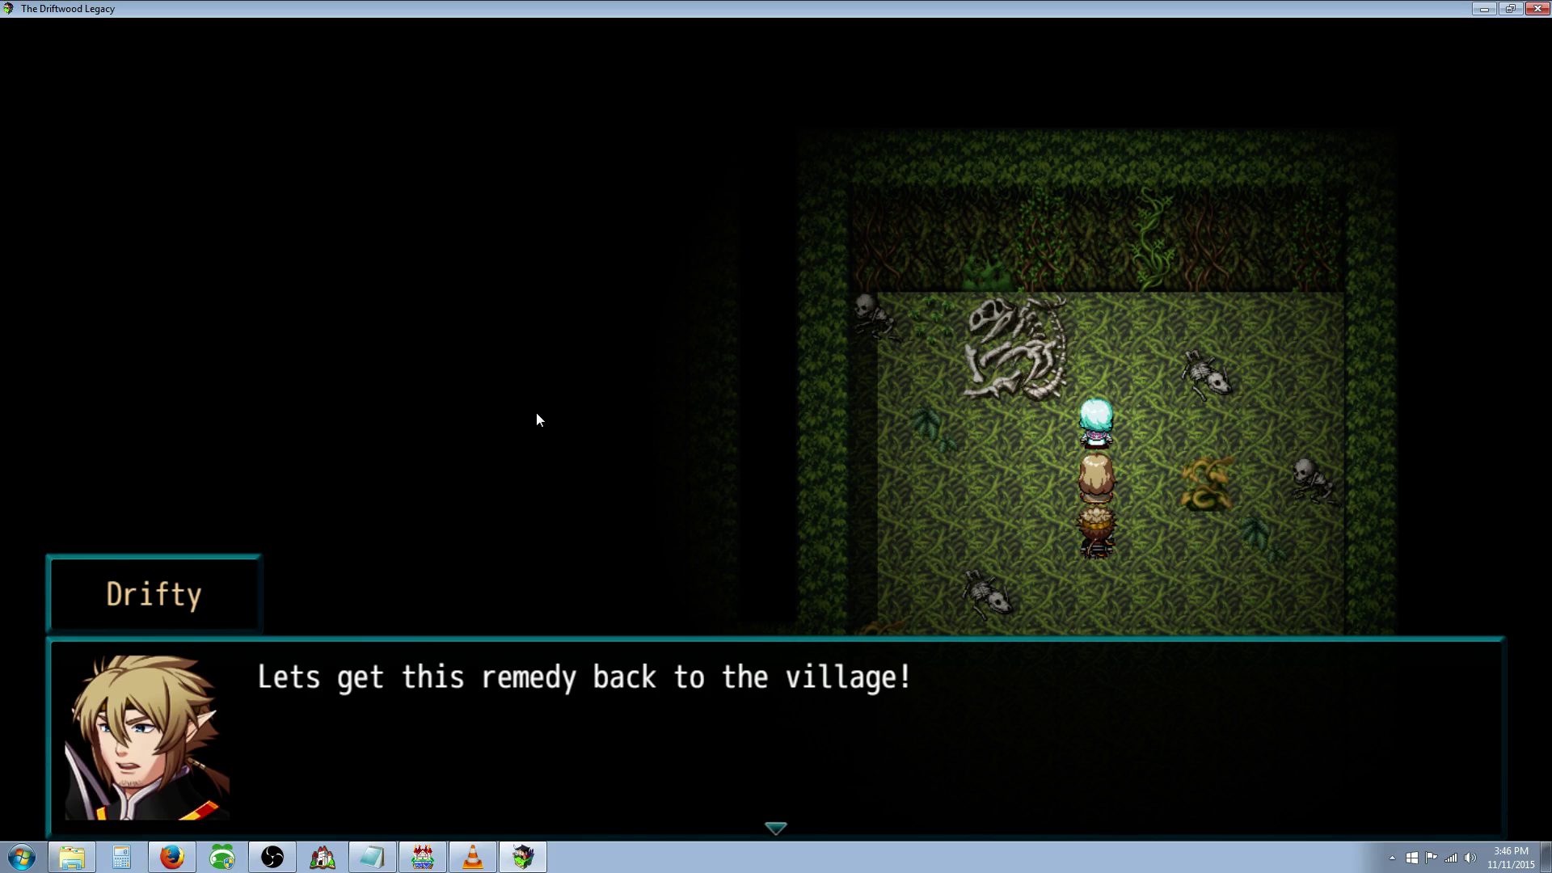
{"action": "key", "text": "Return"}
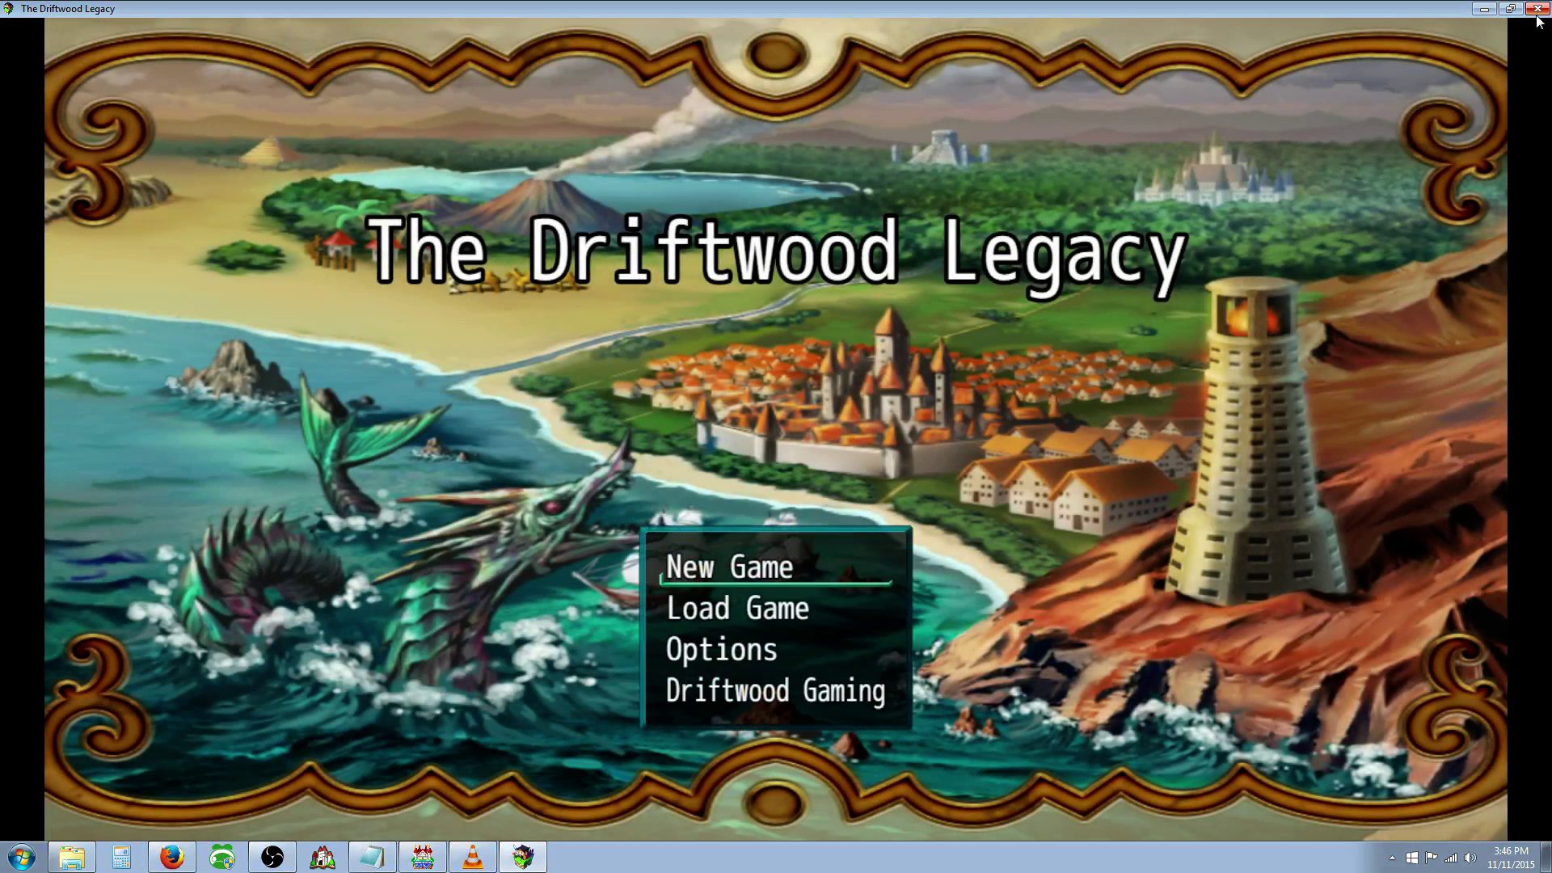
{"action": "left_click", "coordinate": [1537, 9]}
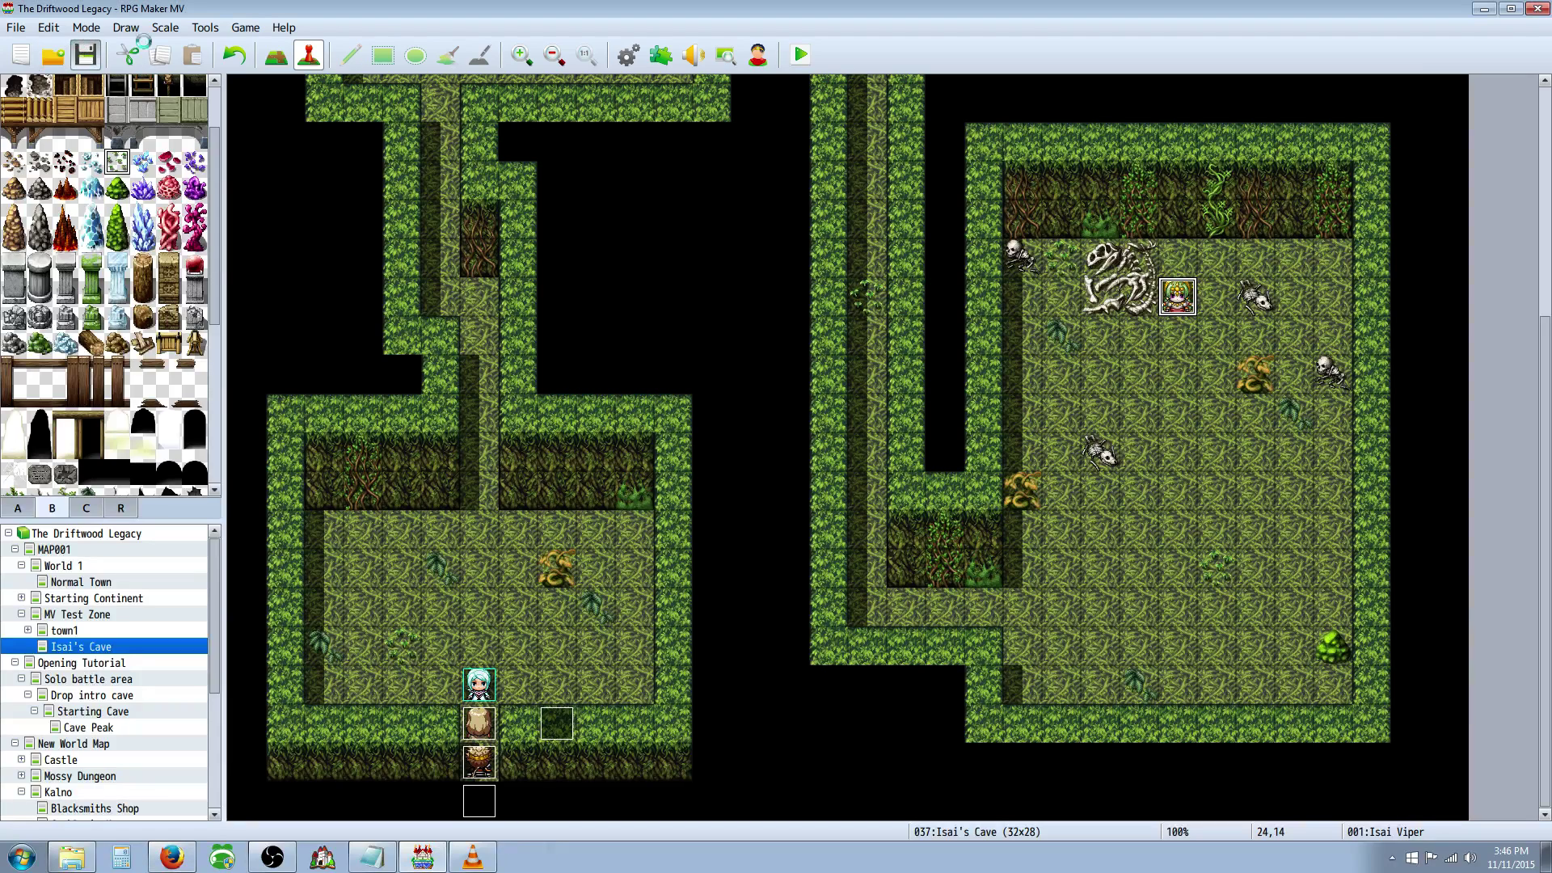
Step: Open YEP_DamageCore's parameters from the Plugin Manager list
{"action": "left_click", "coordinate": [671, 61]}
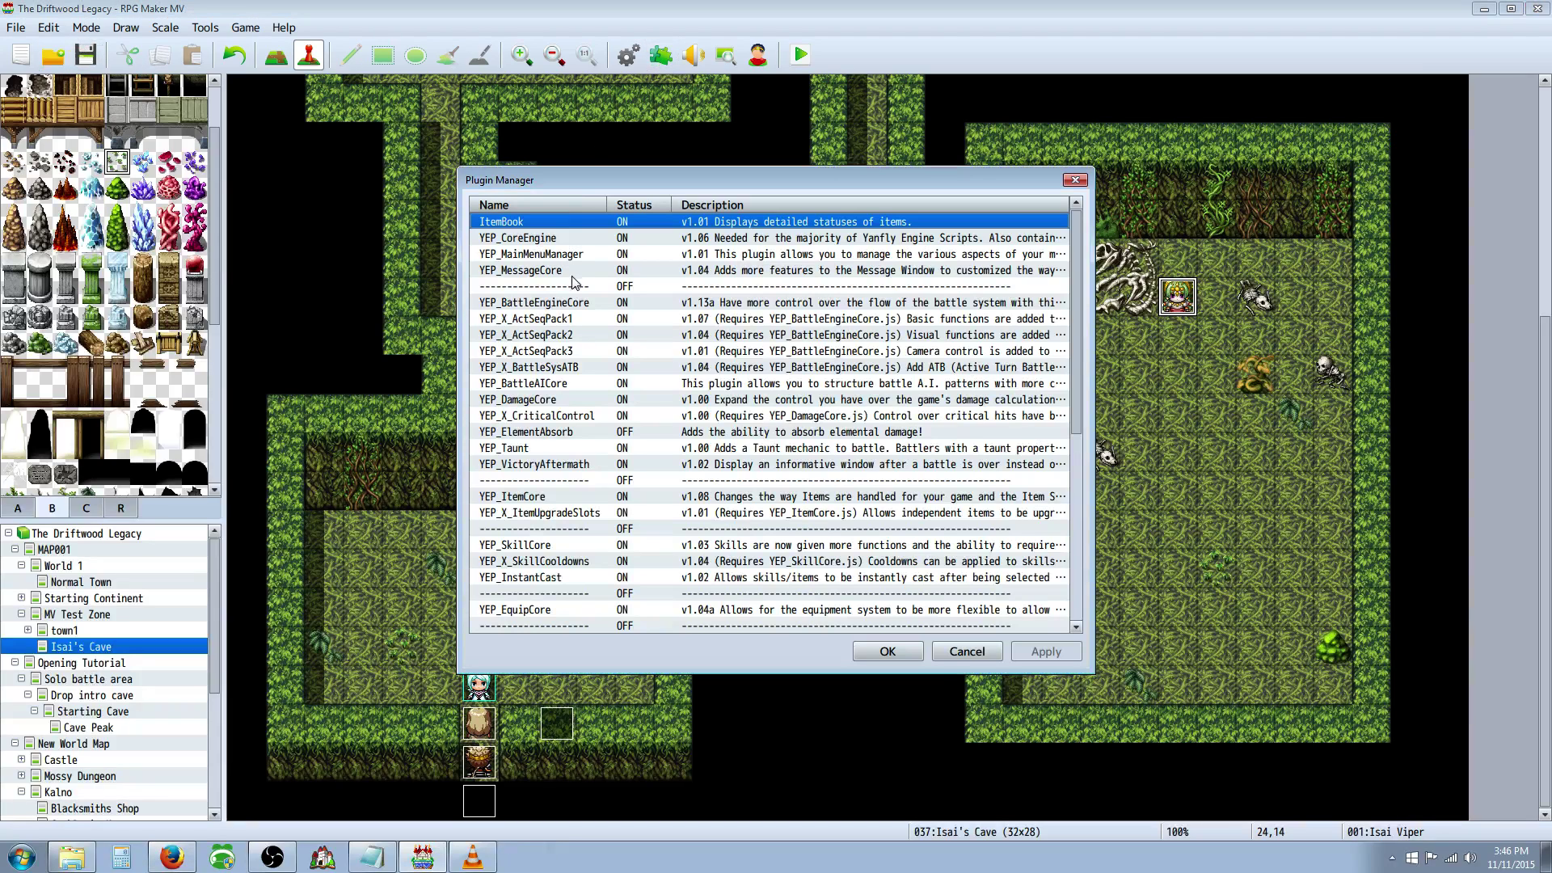
{"action": "left_click", "coordinate": [547, 241]}
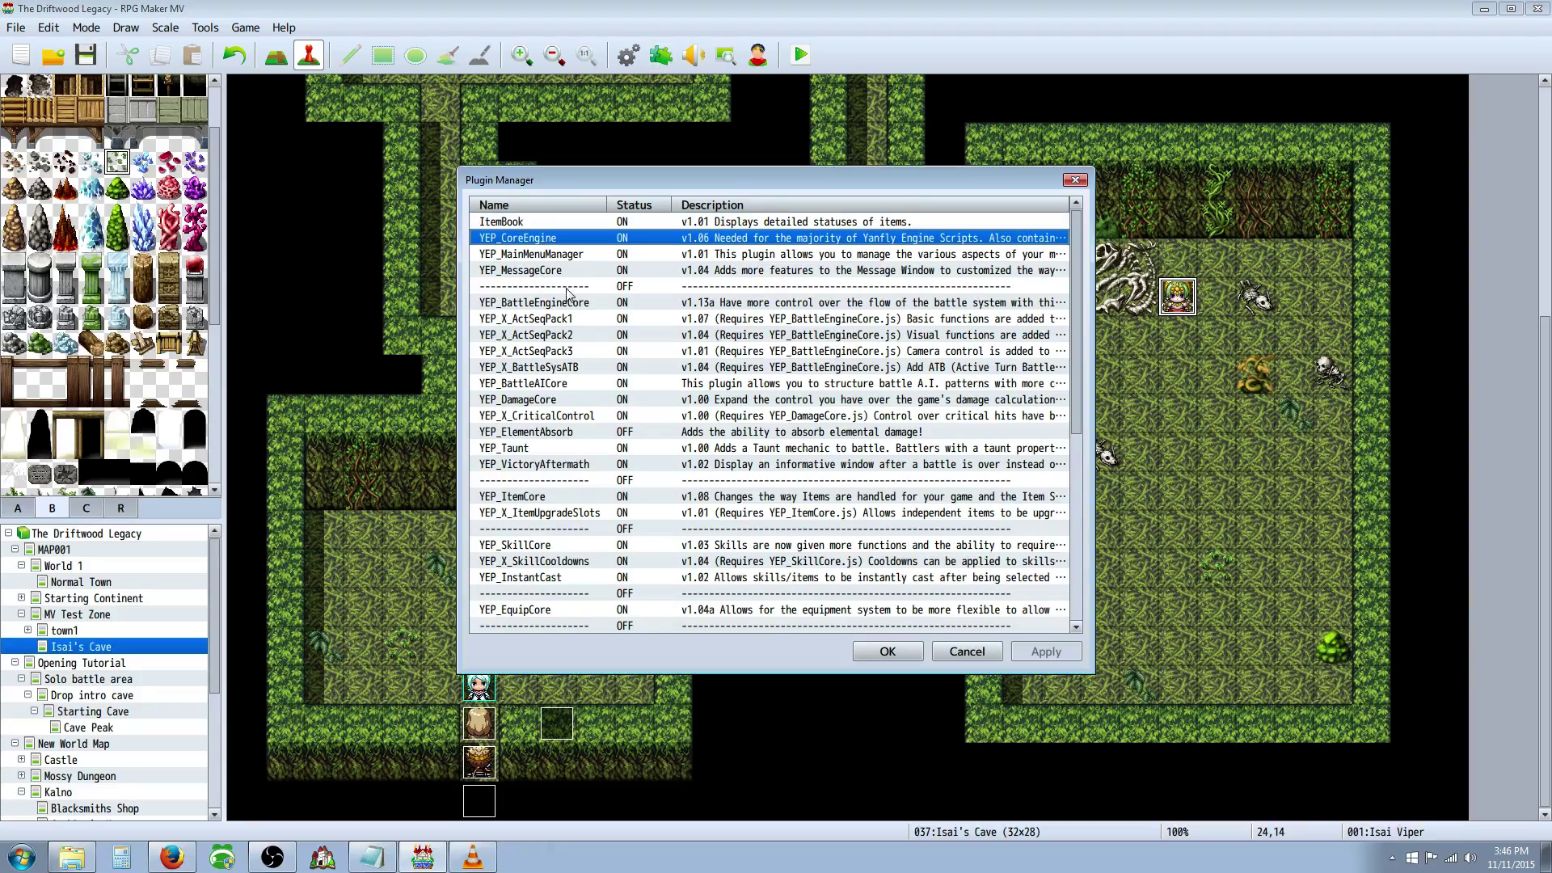
{"action": "left_click", "coordinate": [548, 400]}
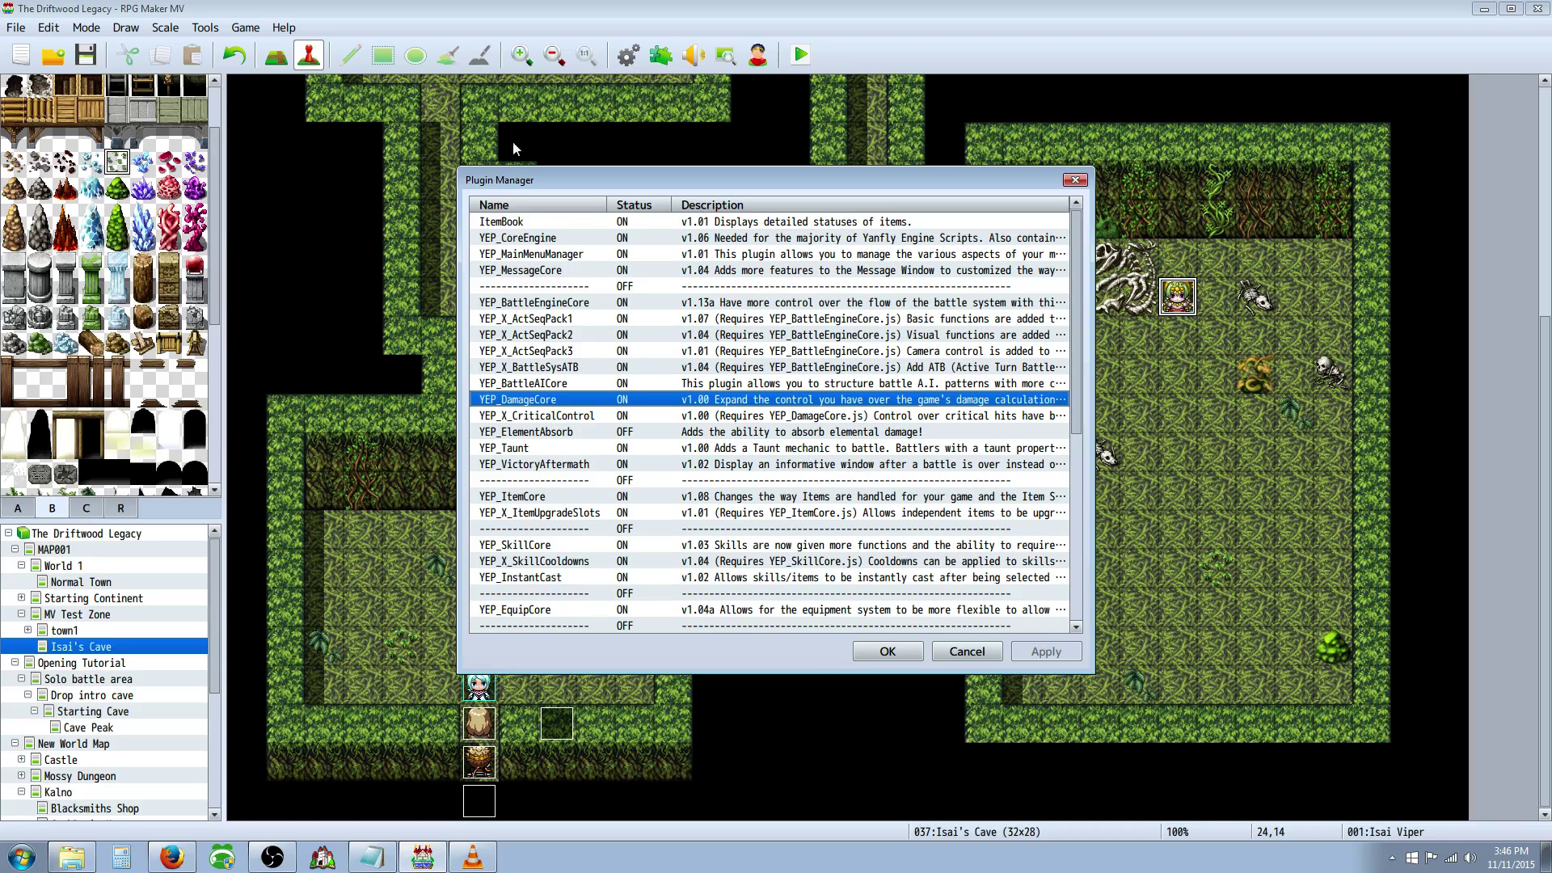
{"action": "double_click", "coordinate": [551, 402]}
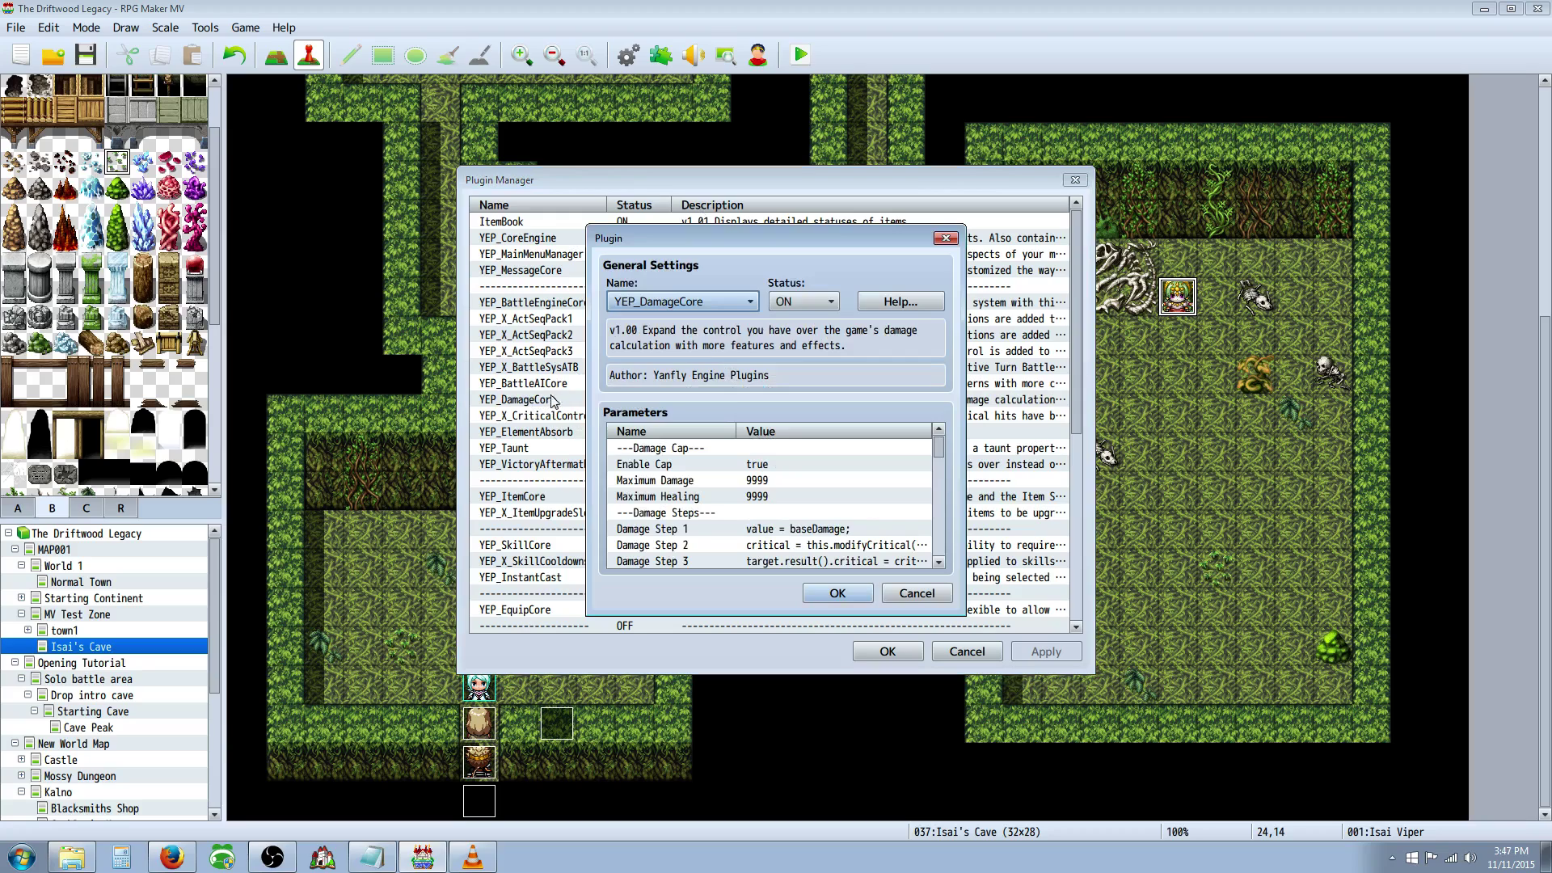
Step: Scroll the parameters, glance at Damage Step 52, and select Damage Step 93
{"action": "left_click_drag", "start_coordinate": [942, 455], "coordinate": [938, 526]}
{"action": "scroll", "coordinate": [736, 483], "scroll_direction": "down", "scroll_amount": 2}
{"action": "scroll", "coordinate": [736, 484], "scroll_direction": "up", "scroll_amount": 10}
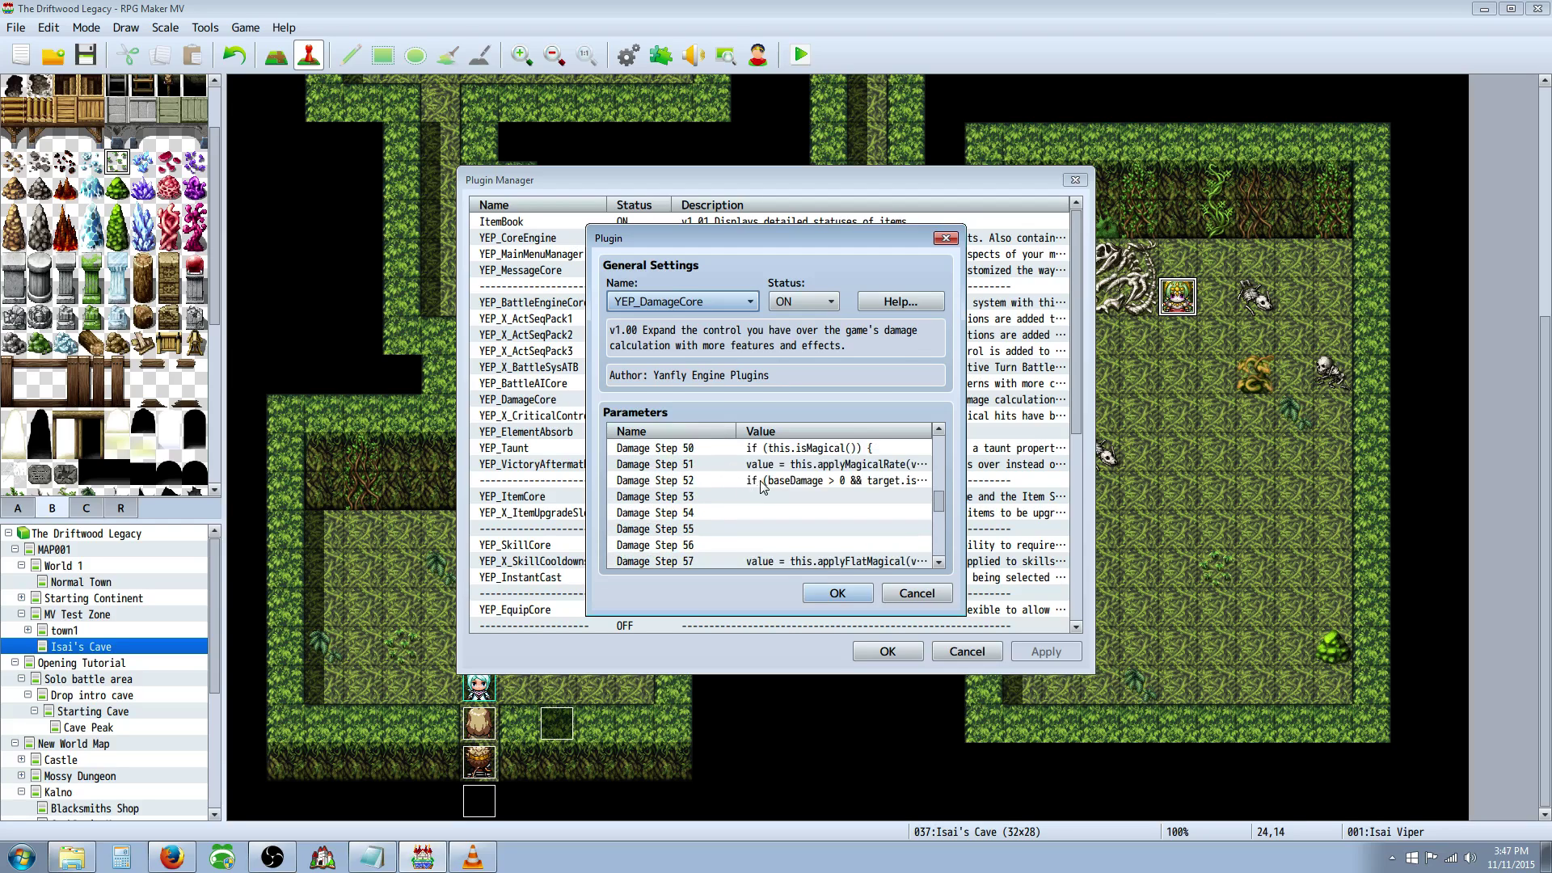
{"action": "double_click", "coordinate": [763, 481]}
{"action": "key", "text": "Escape"}
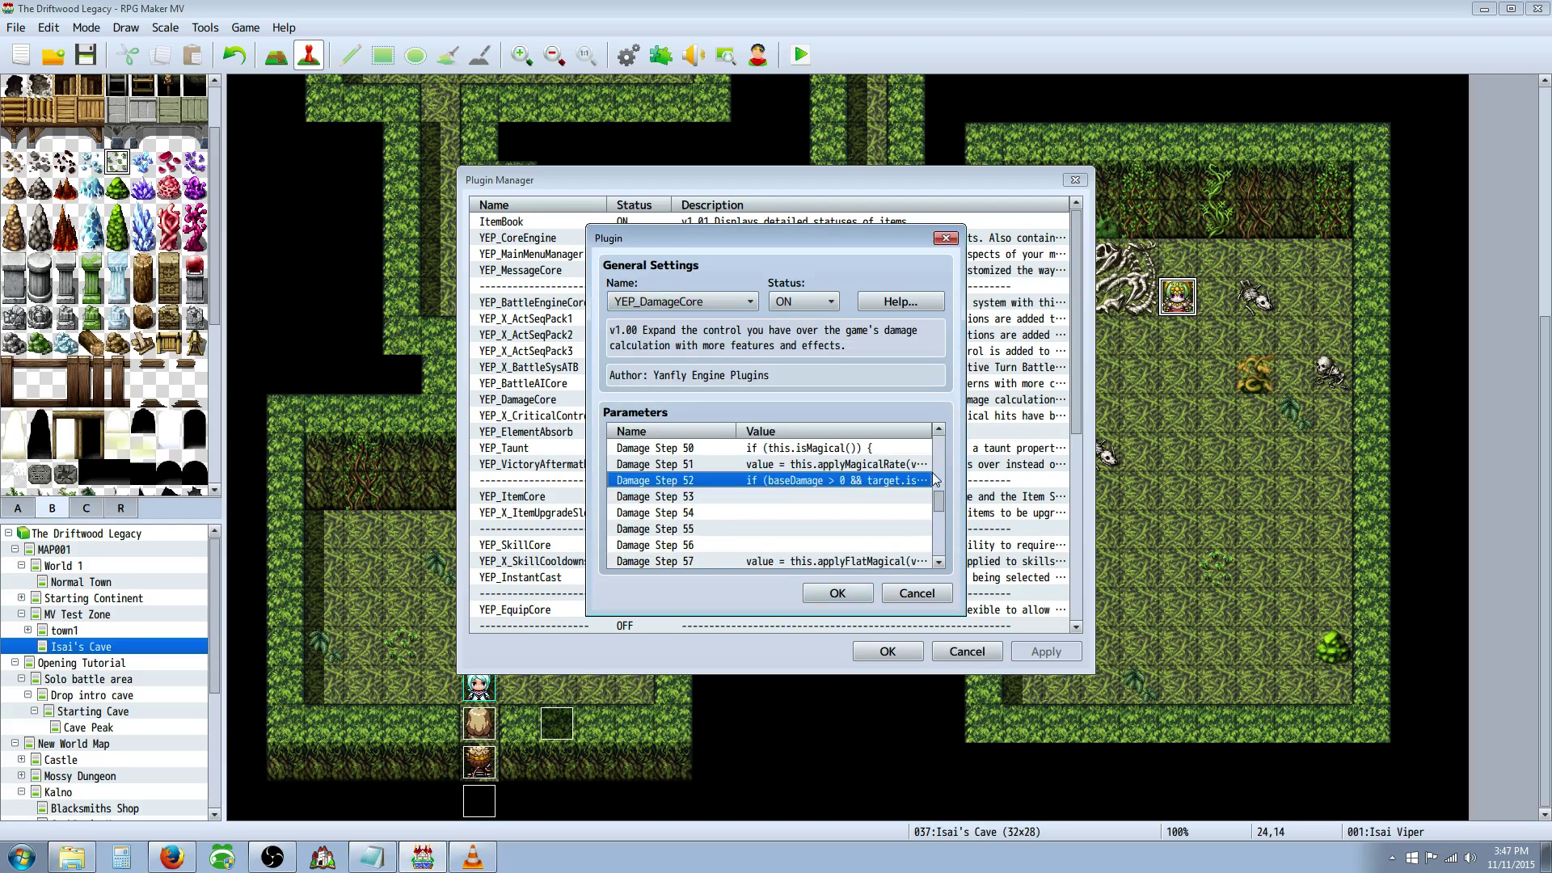
{"action": "left_click_drag", "start_coordinate": [936, 485], "coordinate": [935, 545]}
{"action": "left_click", "coordinate": [783, 458]}
Step: Set Damage Step 93 to 'if (target.isStateAffected(81)) {target.addState(2);}' and accept it
{"action": "double_click", "coordinate": [781, 449]}
{"action": "left_click", "coordinate": [629, 400]}
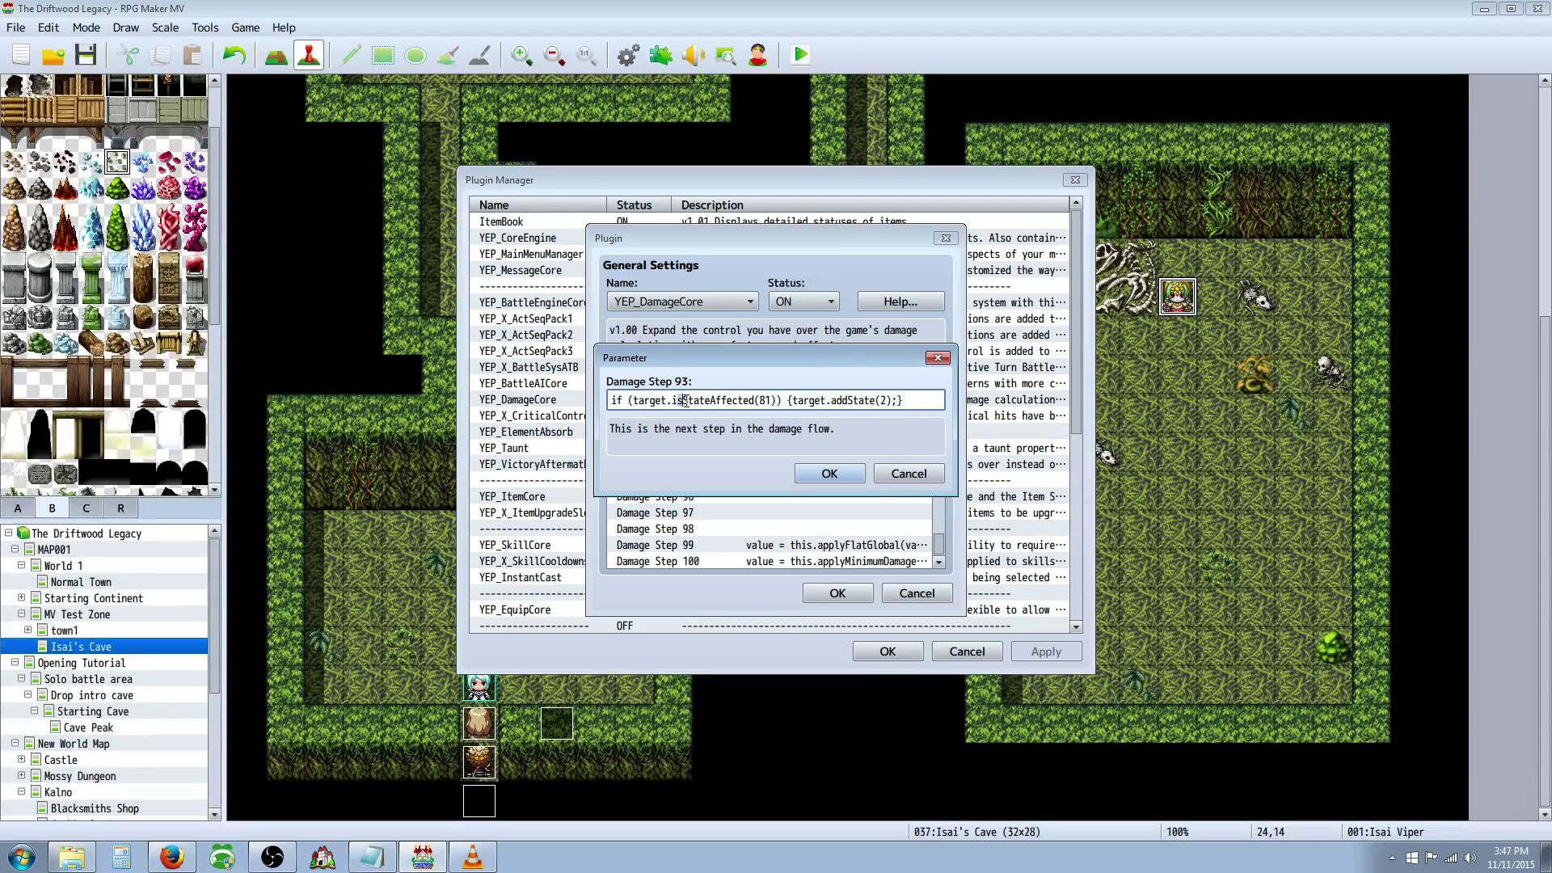
{"action": "left_click", "coordinate": [715, 400]}
{"action": "left_click", "coordinate": [757, 399]}
{"action": "left_click", "coordinate": [880, 400]}
{"action": "left_click", "coordinate": [851, 474]}
Step: Confirm the DamageCore settings, then select state 0081 Venom's HP Regeneration trait in the Database
{"action": "left_click", "coordinate": [838, 593]}
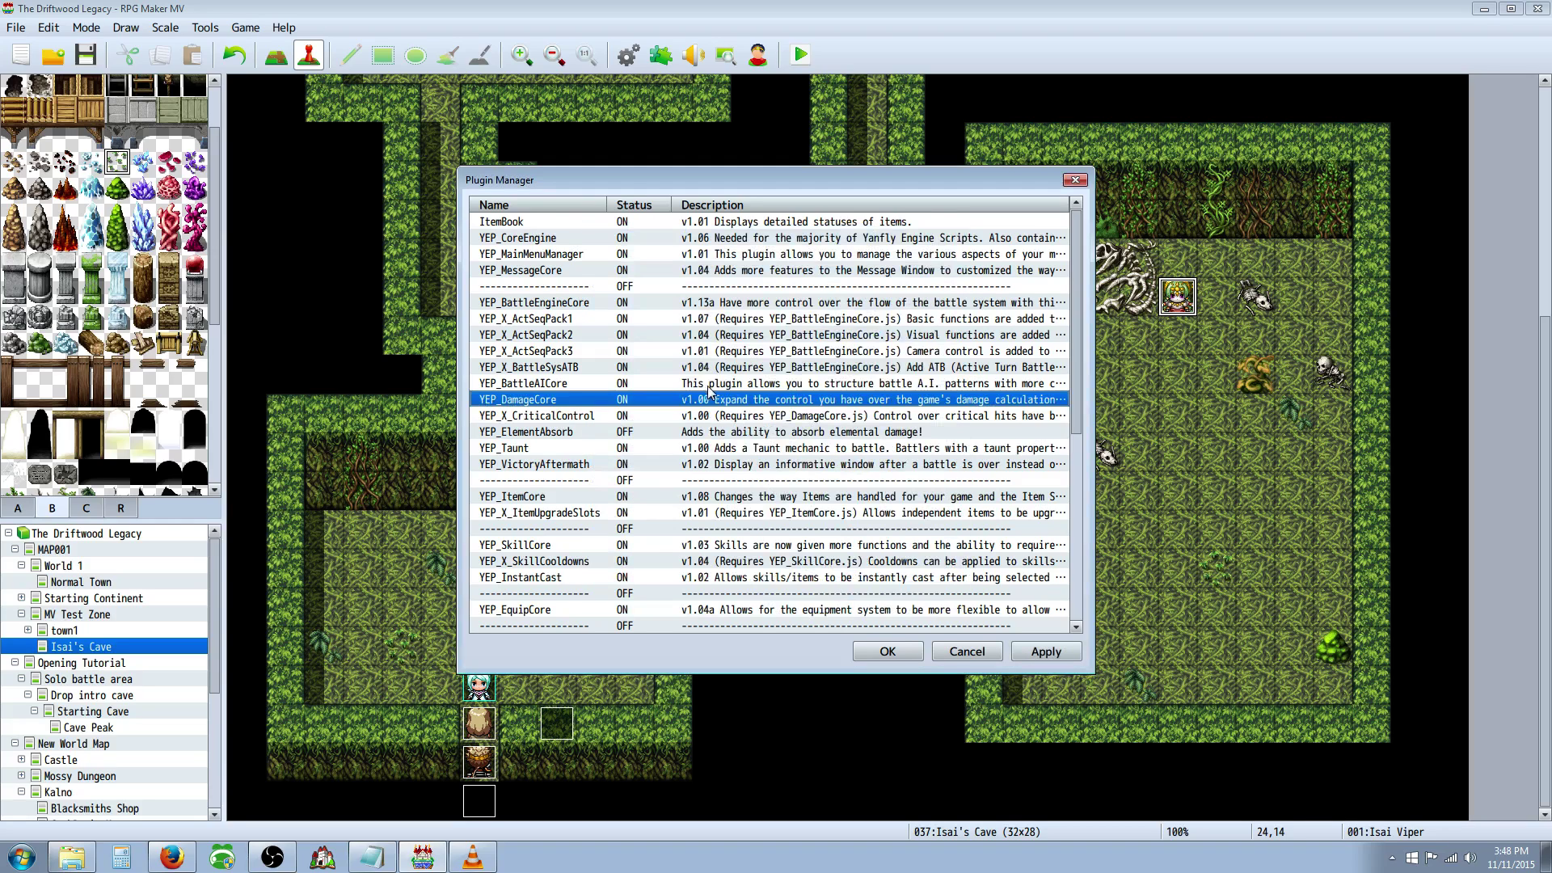
{"action": "left_click", "coordinate": [895, 653]}
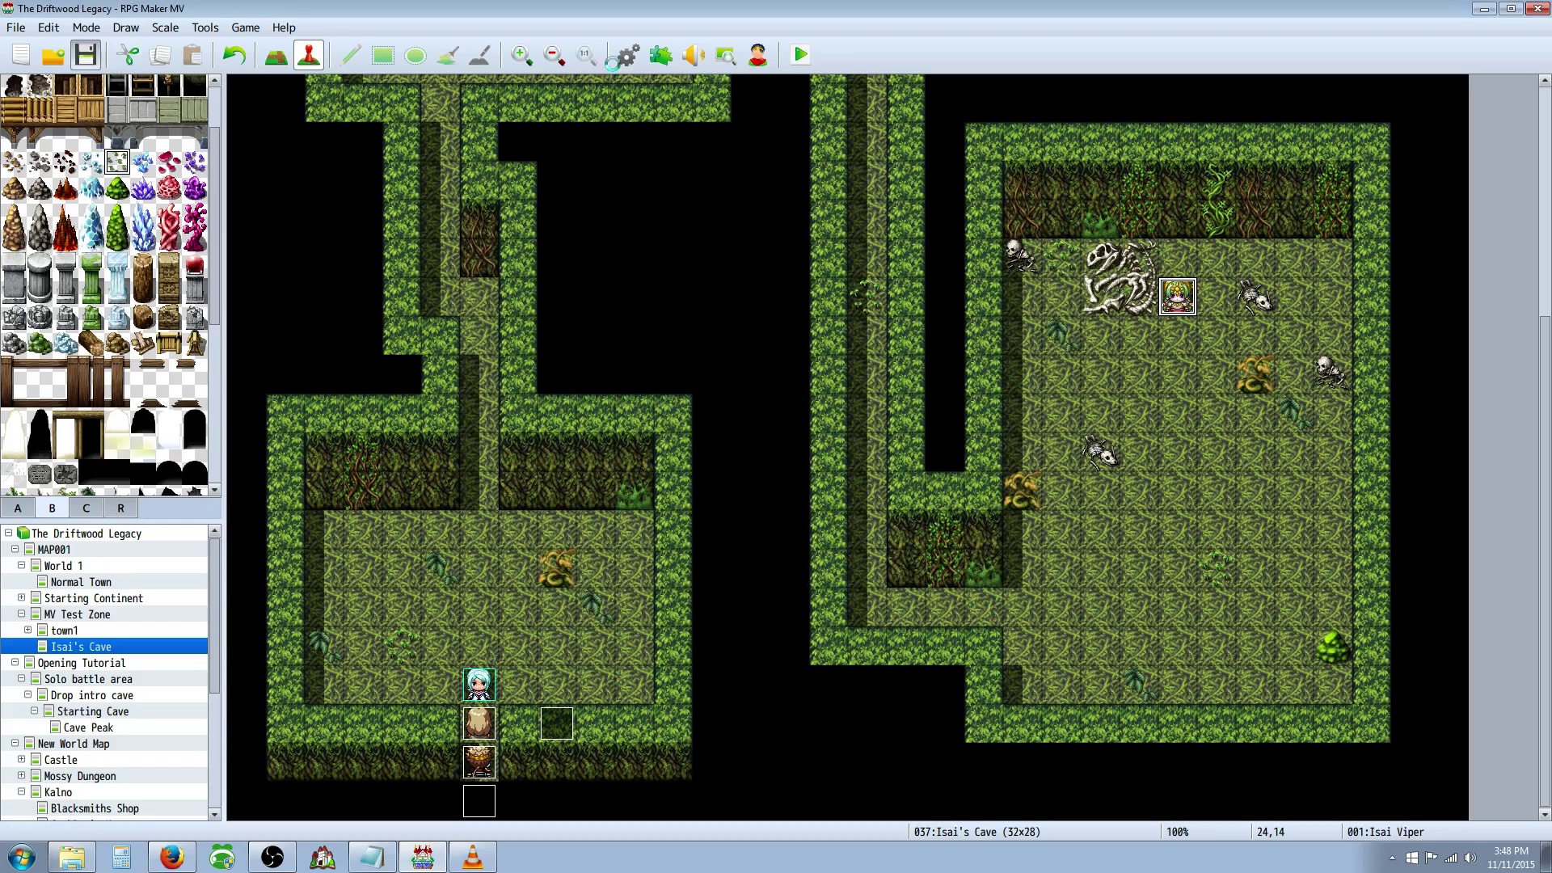
{"action": "left_click", "coordinate": [629, 57]}
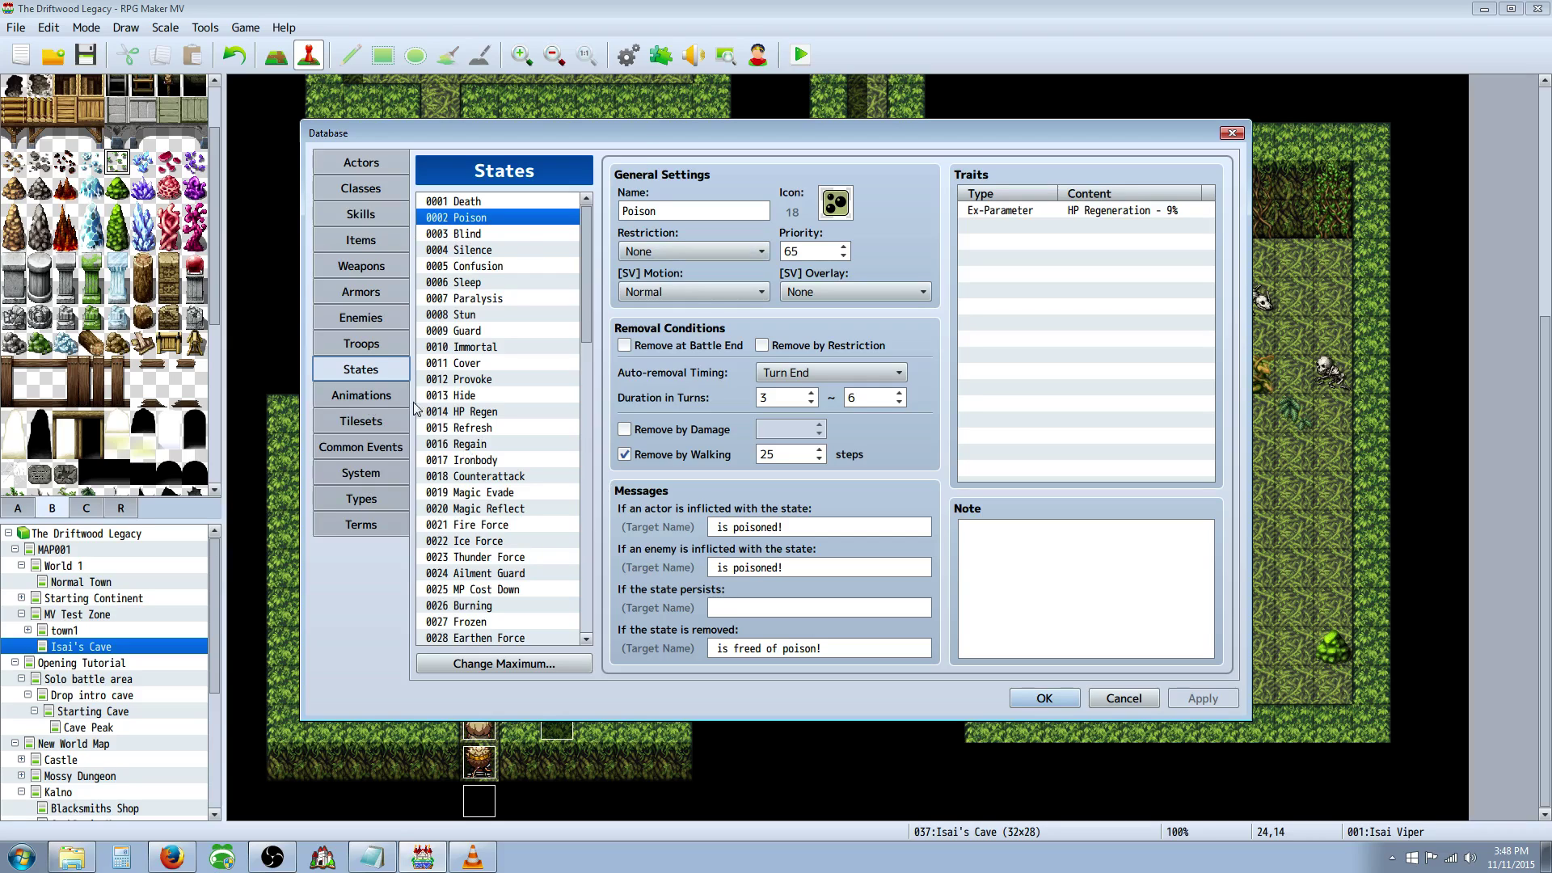
{"action": "left_click_drag", "start_coordinate": [584, 260], "coordinate": [584, 575]}
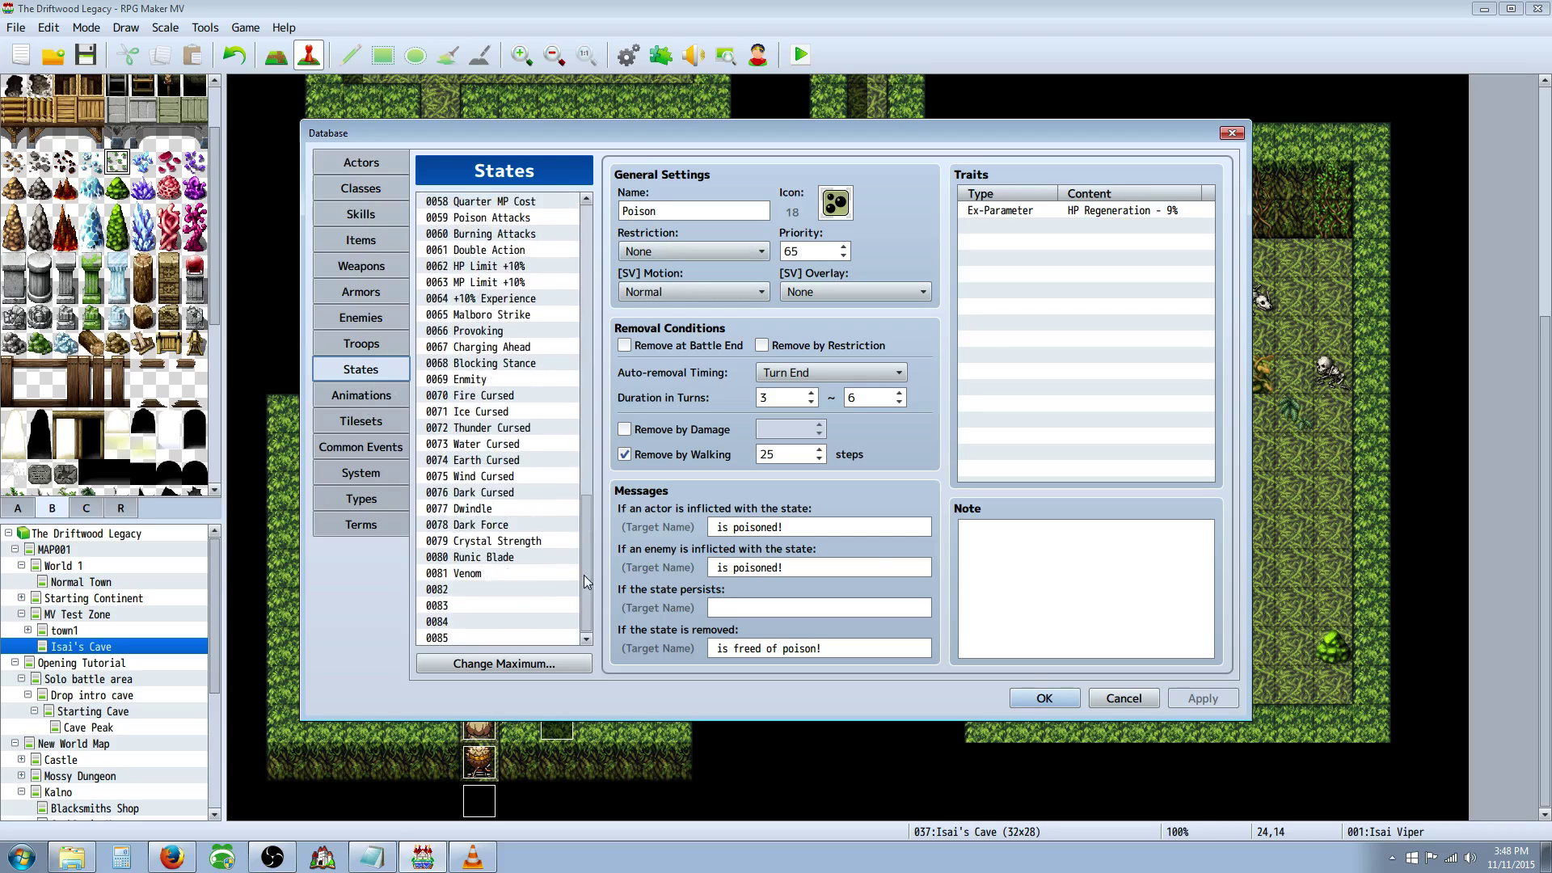
{"action": "left_click", "coordinate": [500, 572]}
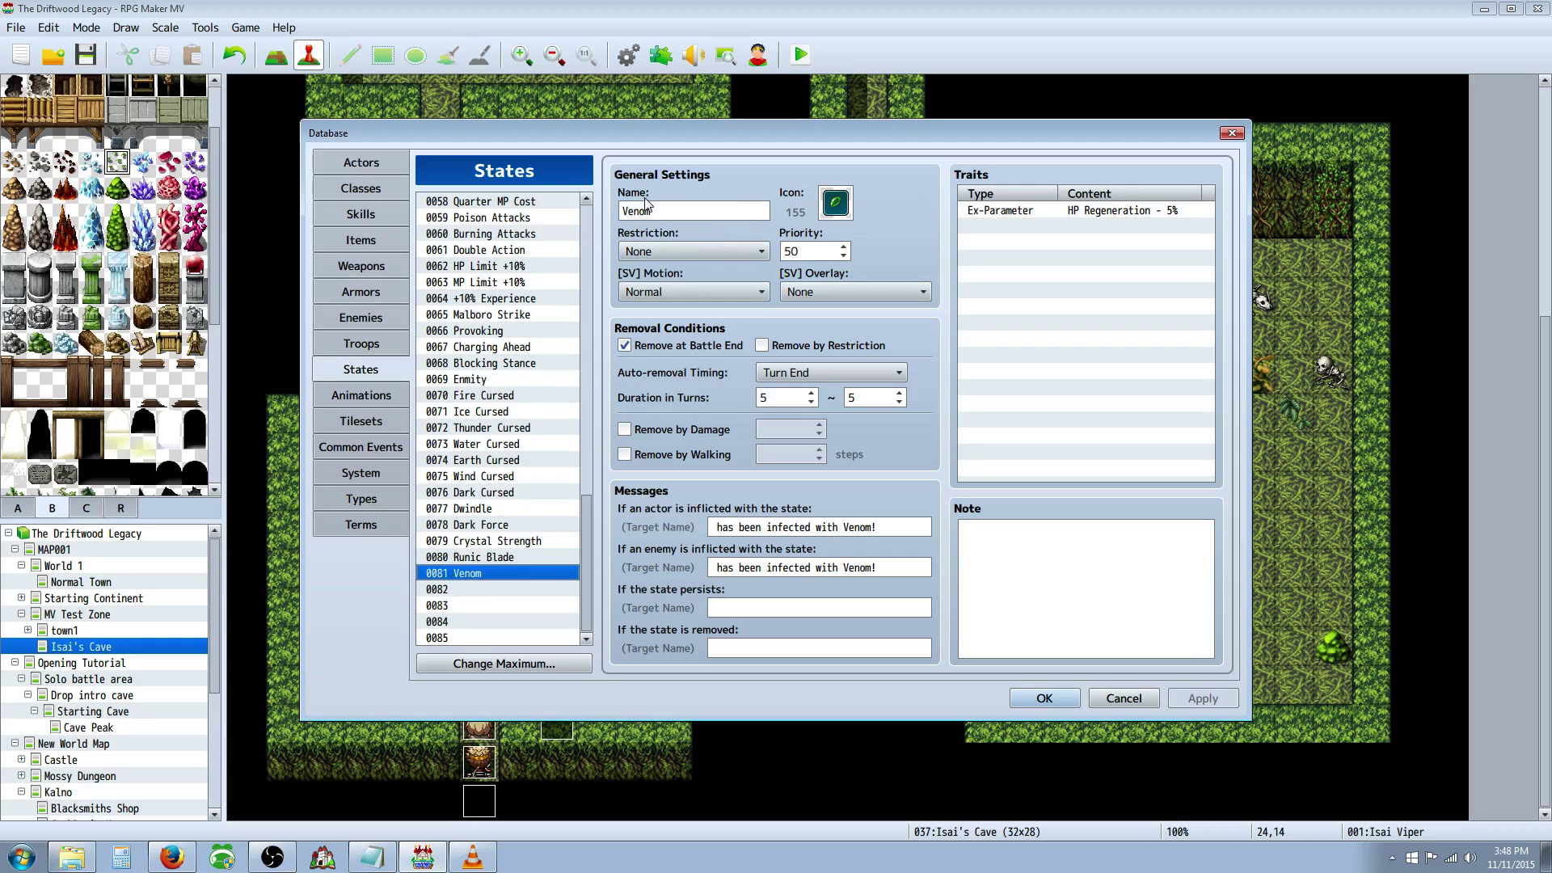
{"action": "left_click", "coordinate": [1051, 212]}
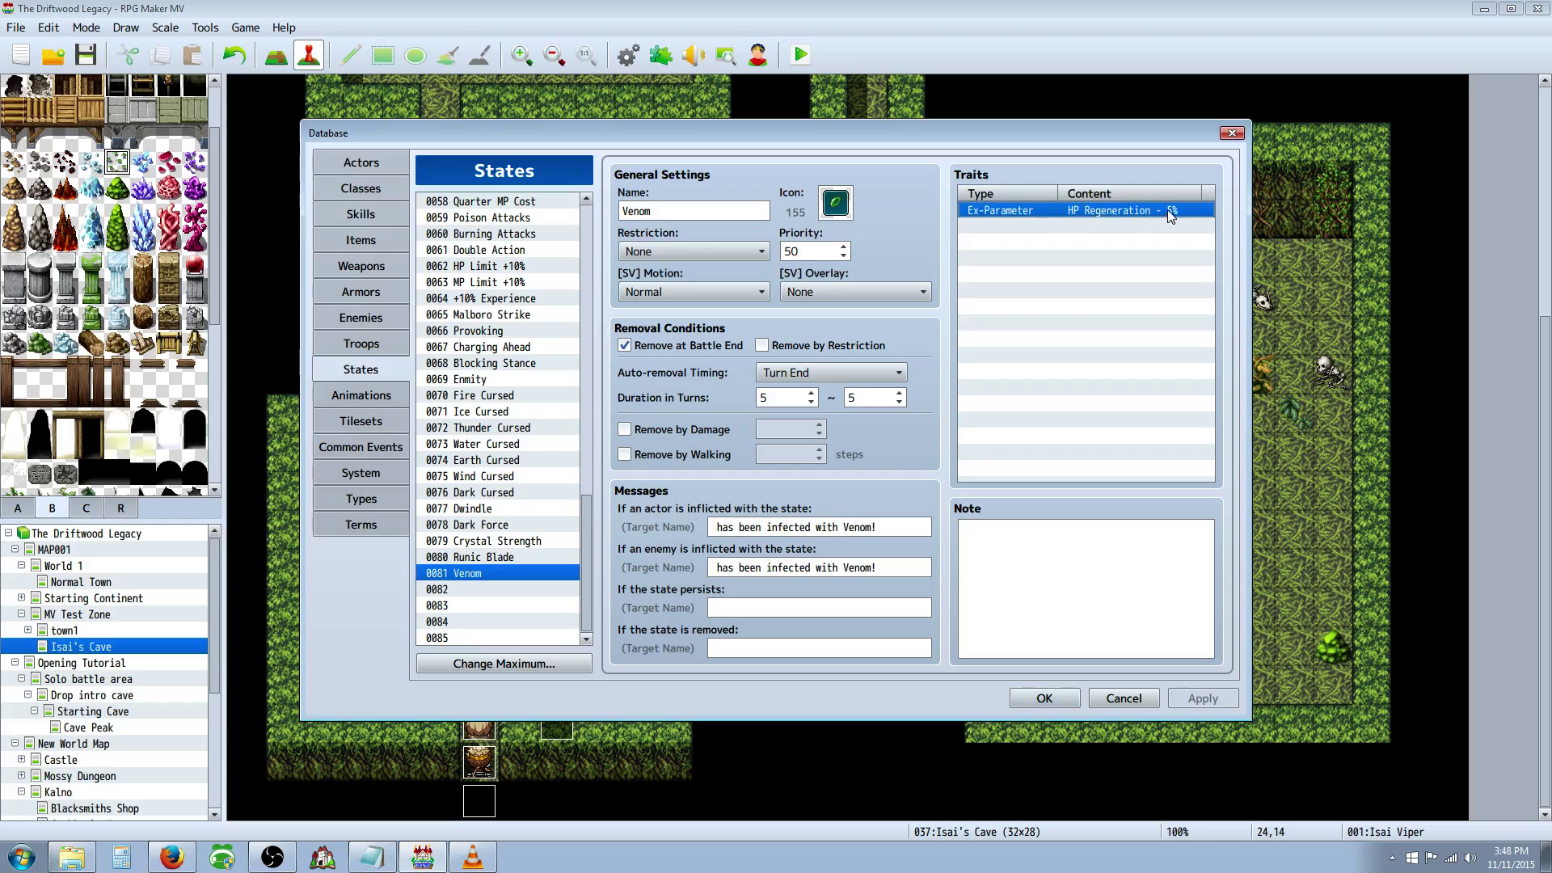
Step: Edit Venom's trait, reselect Ex-Parameter HP Regeneration, and close it unchanged at -5%
{"action": "right_click", "coordinate": [1039, 214]}
{"action": "left_click", "coordinate": [1083, 235]}
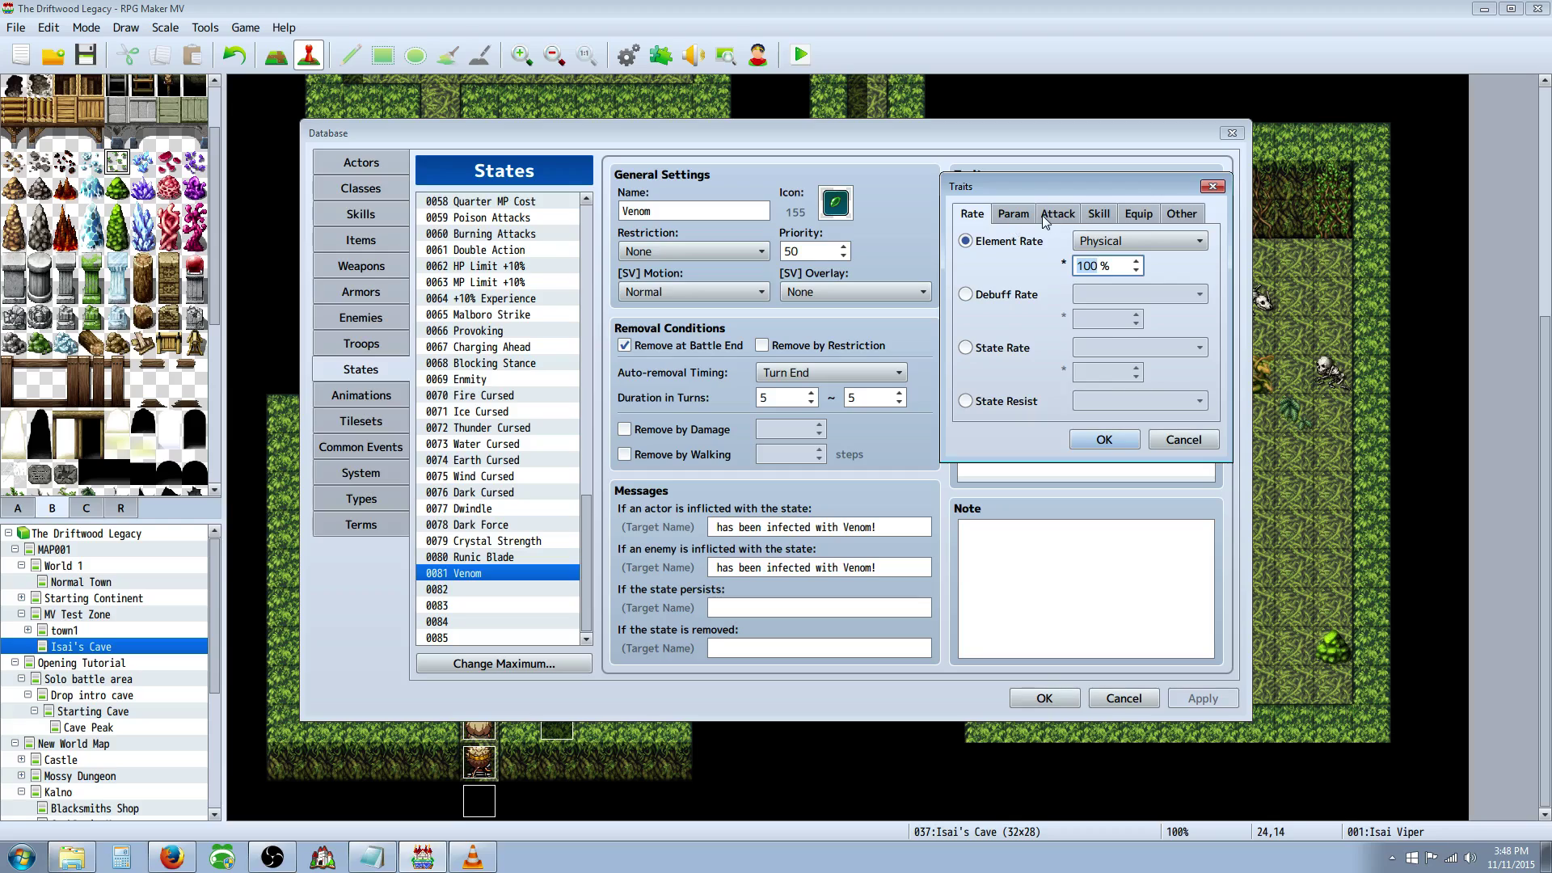
{"action": "left_click", "coordinate": [1014, 213]}
{"action": "left_click", "coordinate": [1014, 294]}
{"action": "left_click", "coordinate": [1125, 295]}
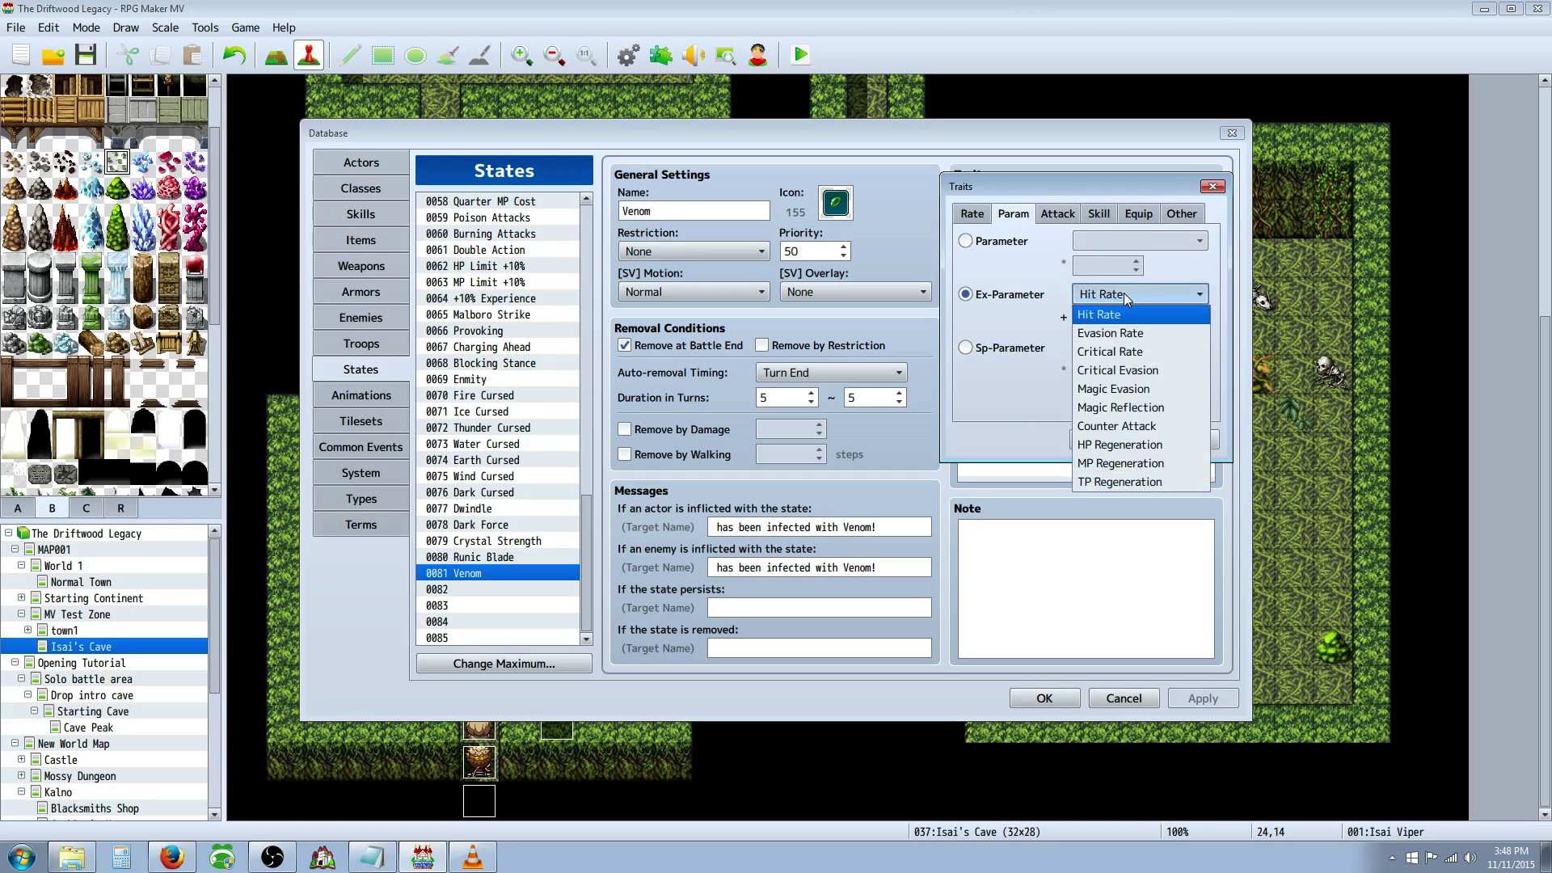
{"action": "left_click", "coordinate": [1120, 445]}
{"action": "left_click", "coordinate": [1091, 318]}
{"action": "scroll", "coordinate": [1092, 313], "scroll_direction": "down", "scroll_amount": 2}
{"action": "scroll", "coordinate": [1100, 322], "scroll_direction": "up", "scroll_amount": 5}
{"action": "scroll", "coordinate": [1107, 317], "scroll_direction": "down", "scroll_amount": 10}
{"action": "left_click", "coordinate": [1187, 440]}
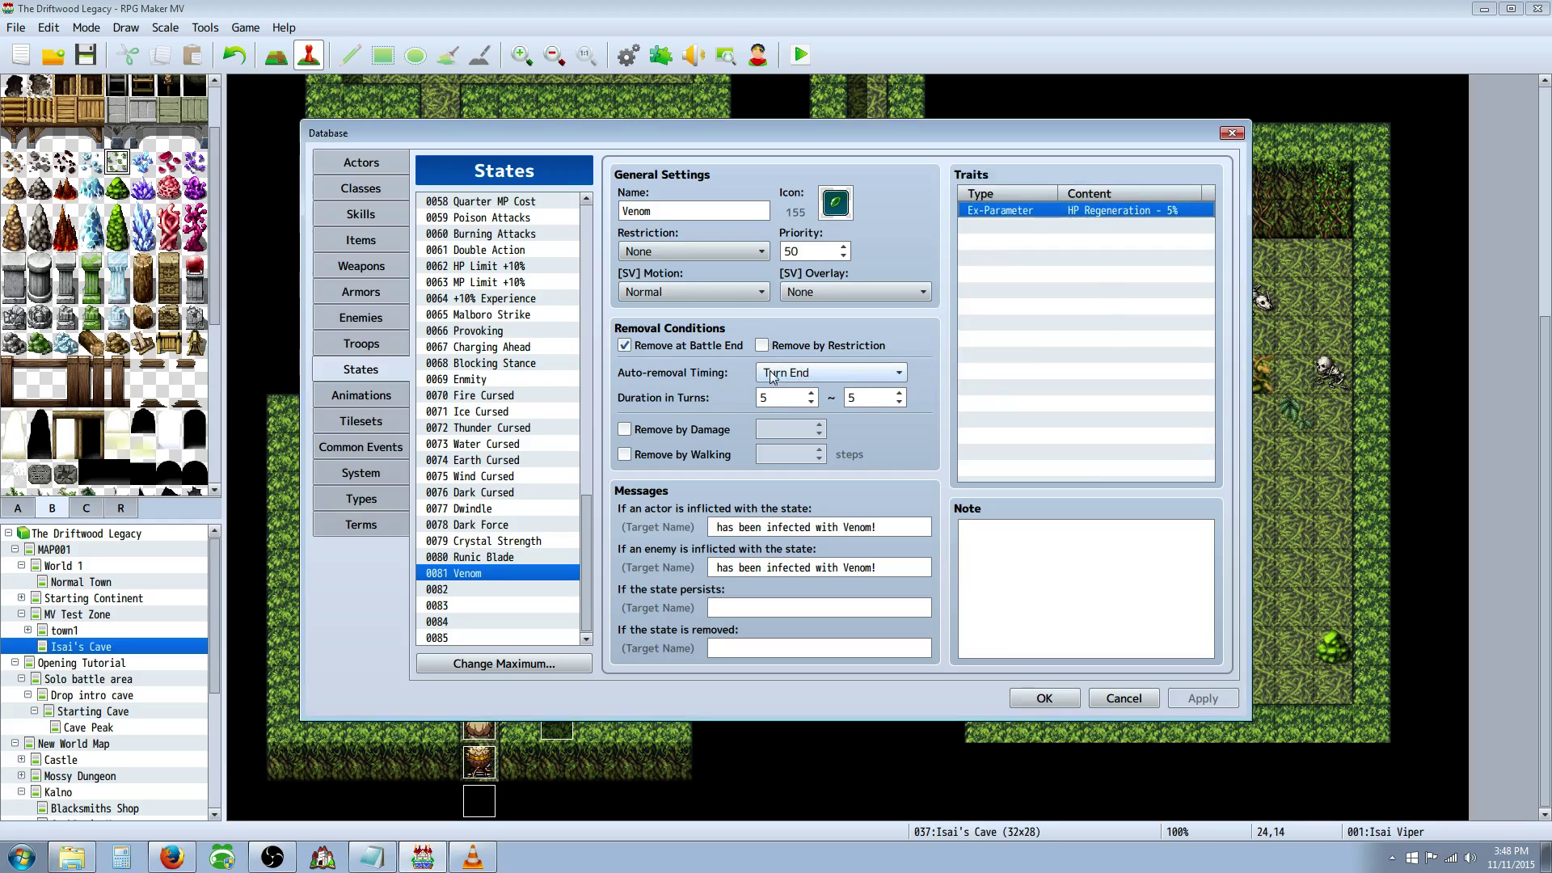
Step: Check Venom's min/max duration turns and infection messages, then display state 0002 Poison
{"action": "left_click", "coordinate": [785, 396]}
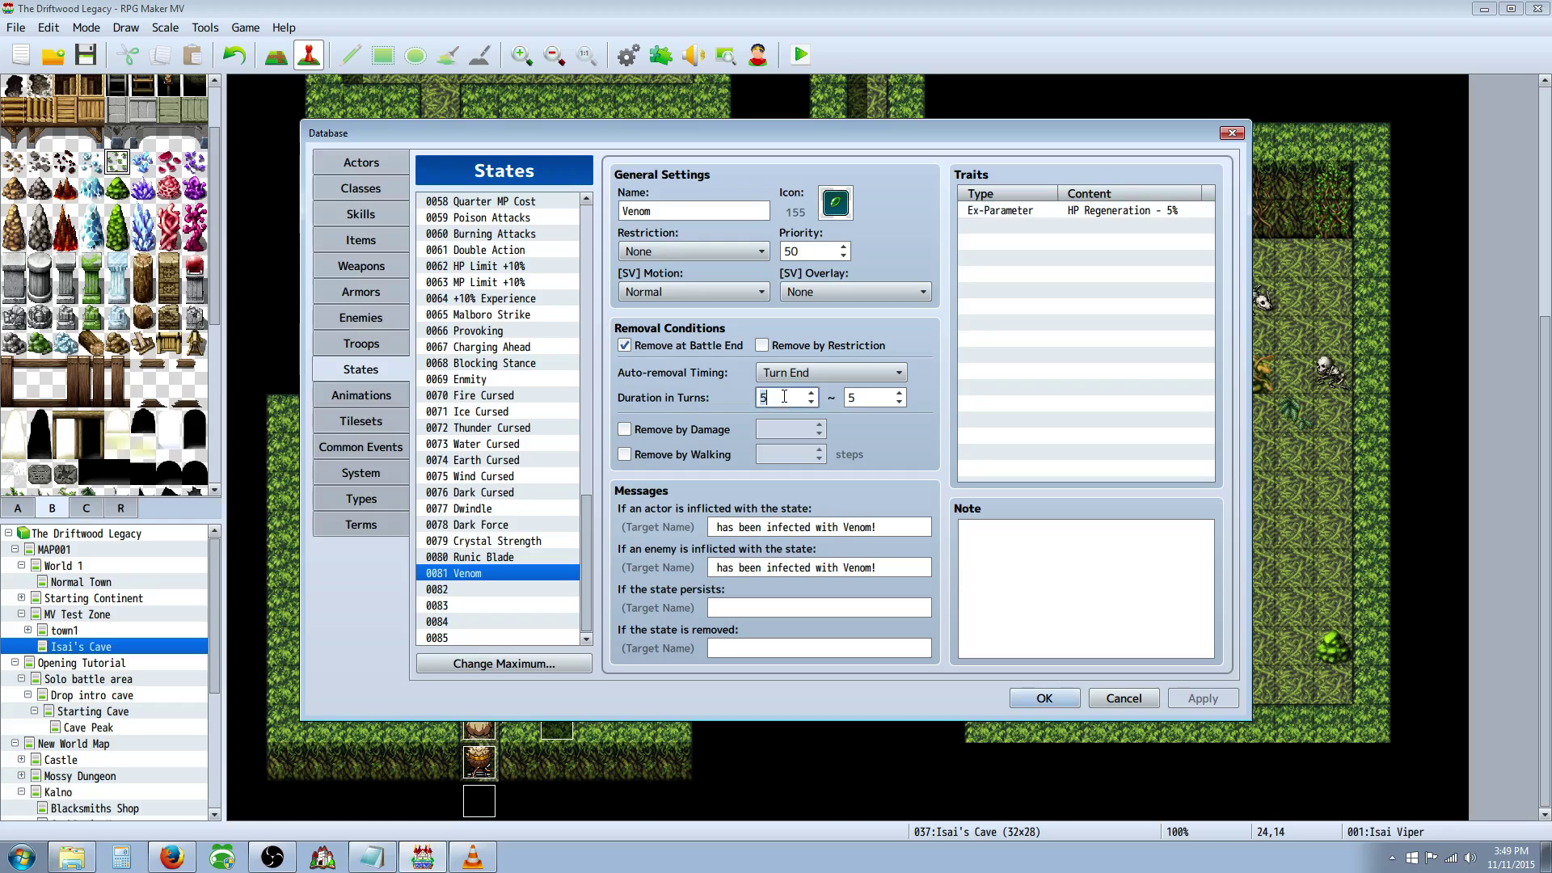
{"action": "left_click", "coordinate": [882, 395]}
{"action": "left_click", "coordinate": [784, 397]}
{"action": "left_click", "coordinate": [810, 526]}
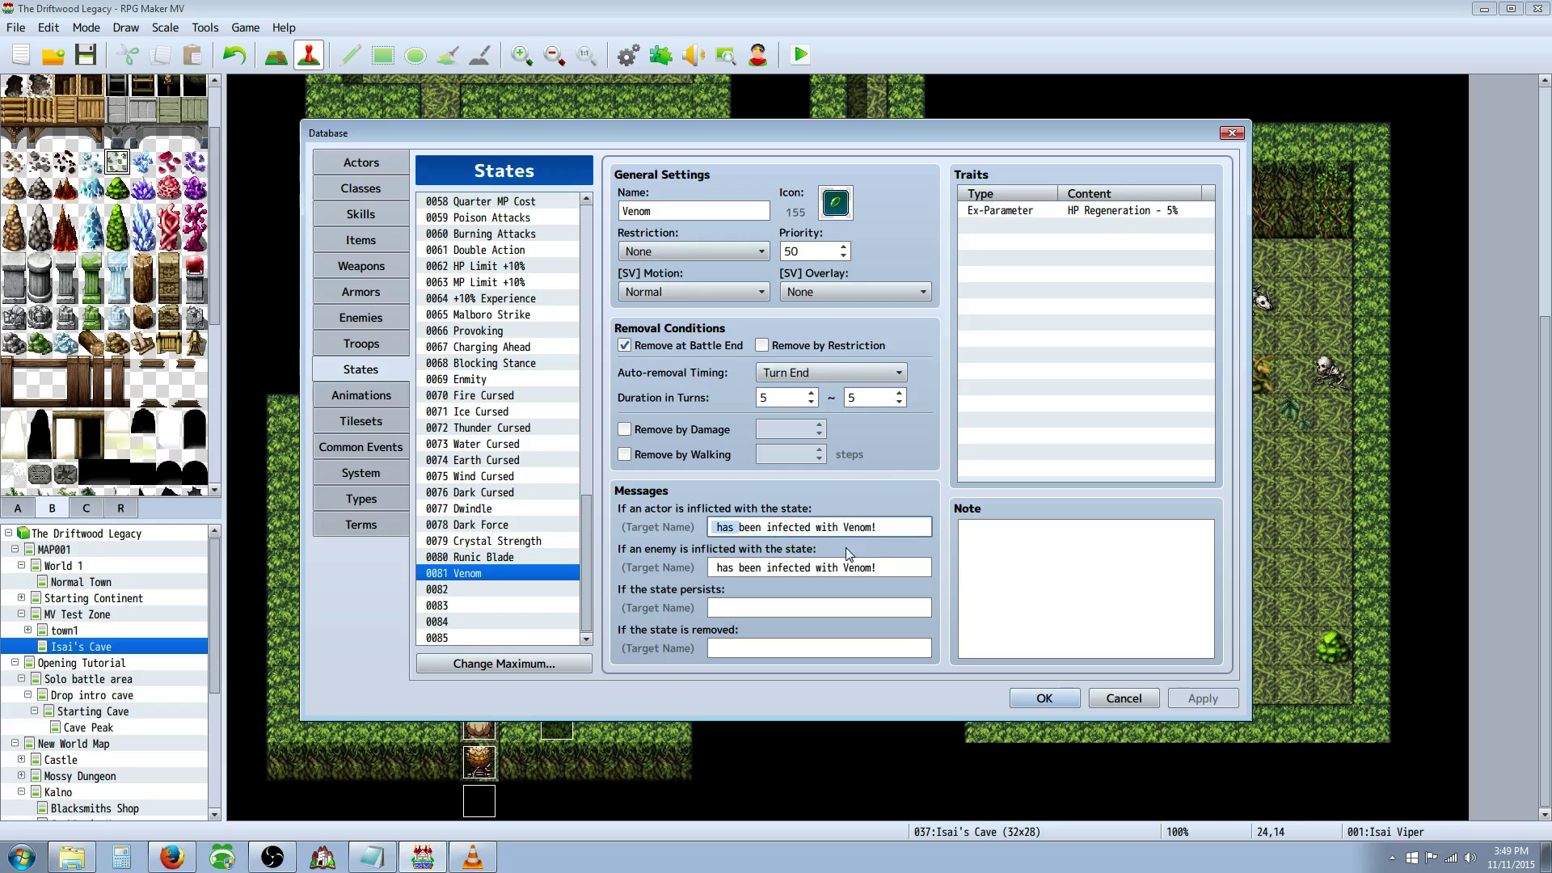
{"action": "left_click_drag", "start_coordinate": [726, 527], "coordinate": [873, 563]}
{"action": "key", "text": "Tab"}
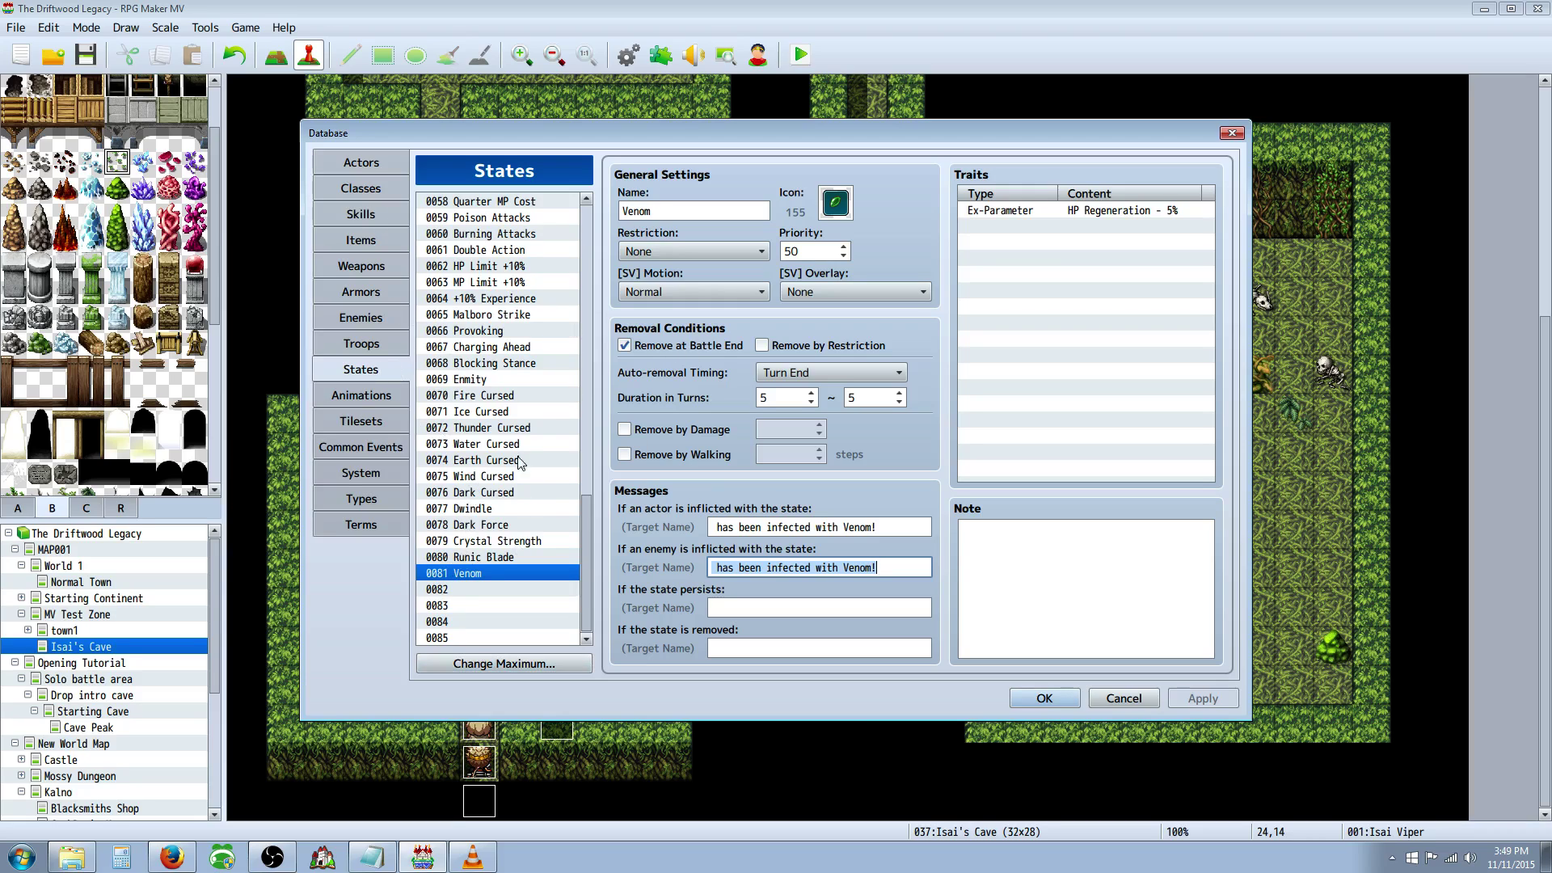
{"action": "left_click_drag", "start_coordinate": [585, 538], "coordinate": [585, 244]}
{"action": "left_click", "coordinate": [478, 218]}
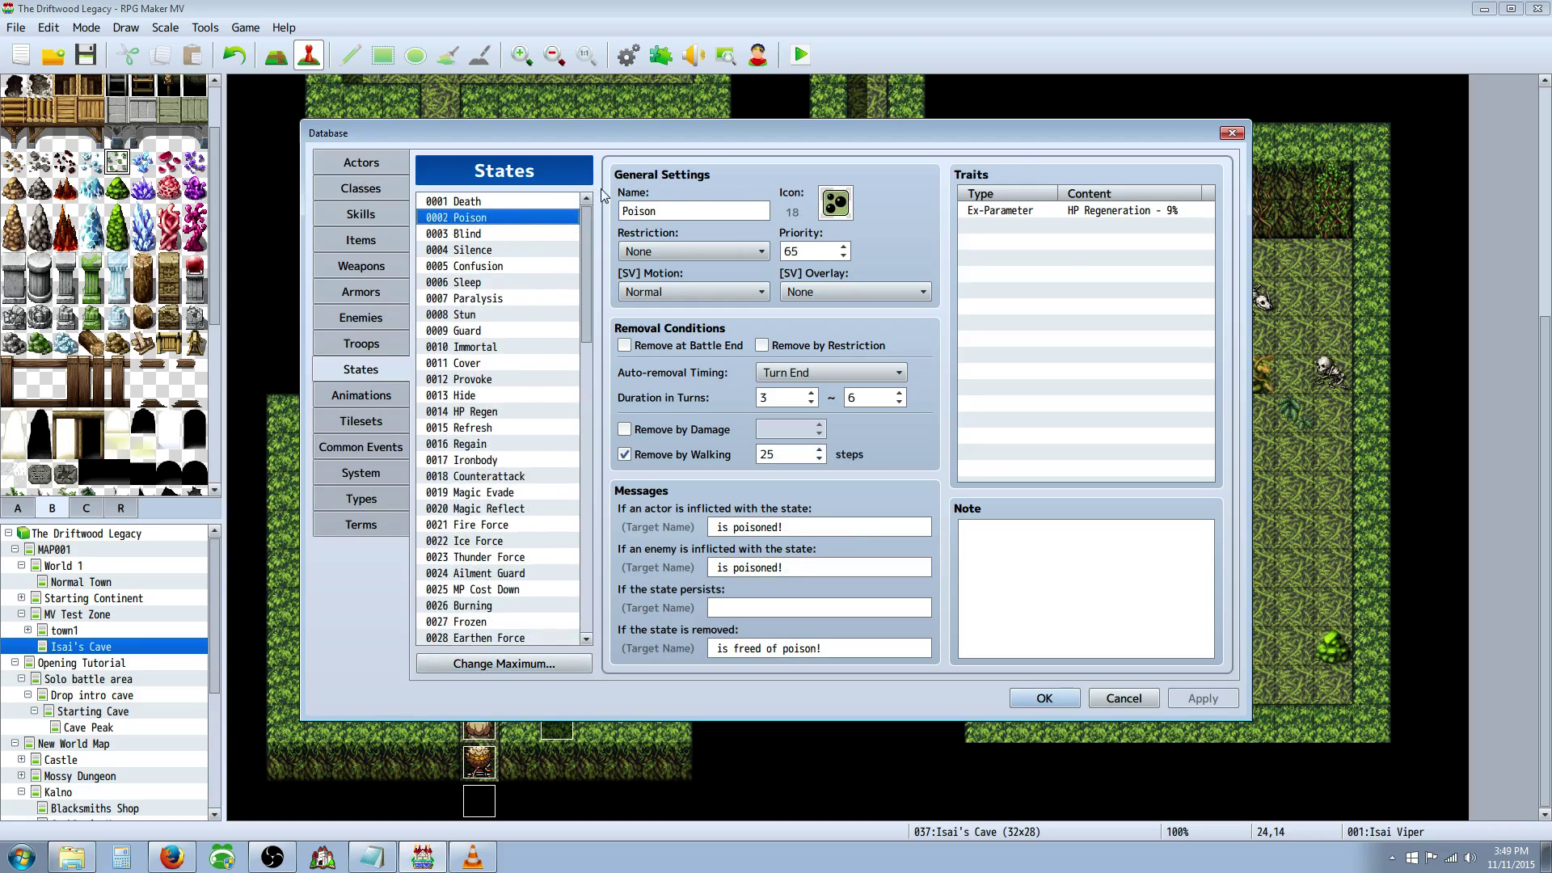
Step: Switch to Skills and review Sling Venom's description, highlighting the words 'take damage.'
{"action": "left_click", "coordinate": [355, 194]}
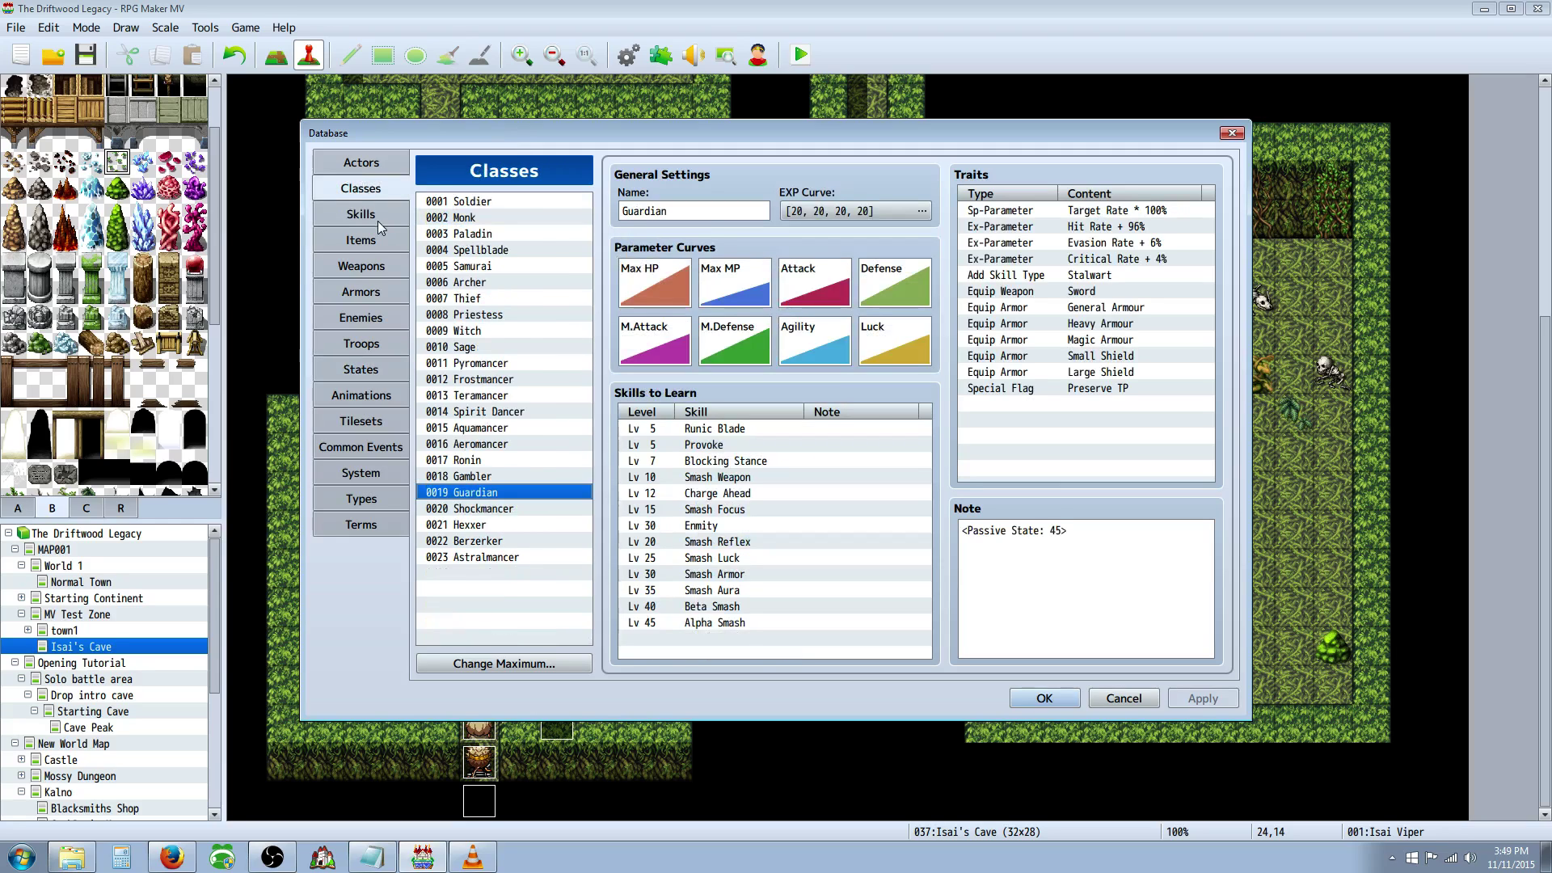
{"action": "left_click", "coordinate": [375, 215]}
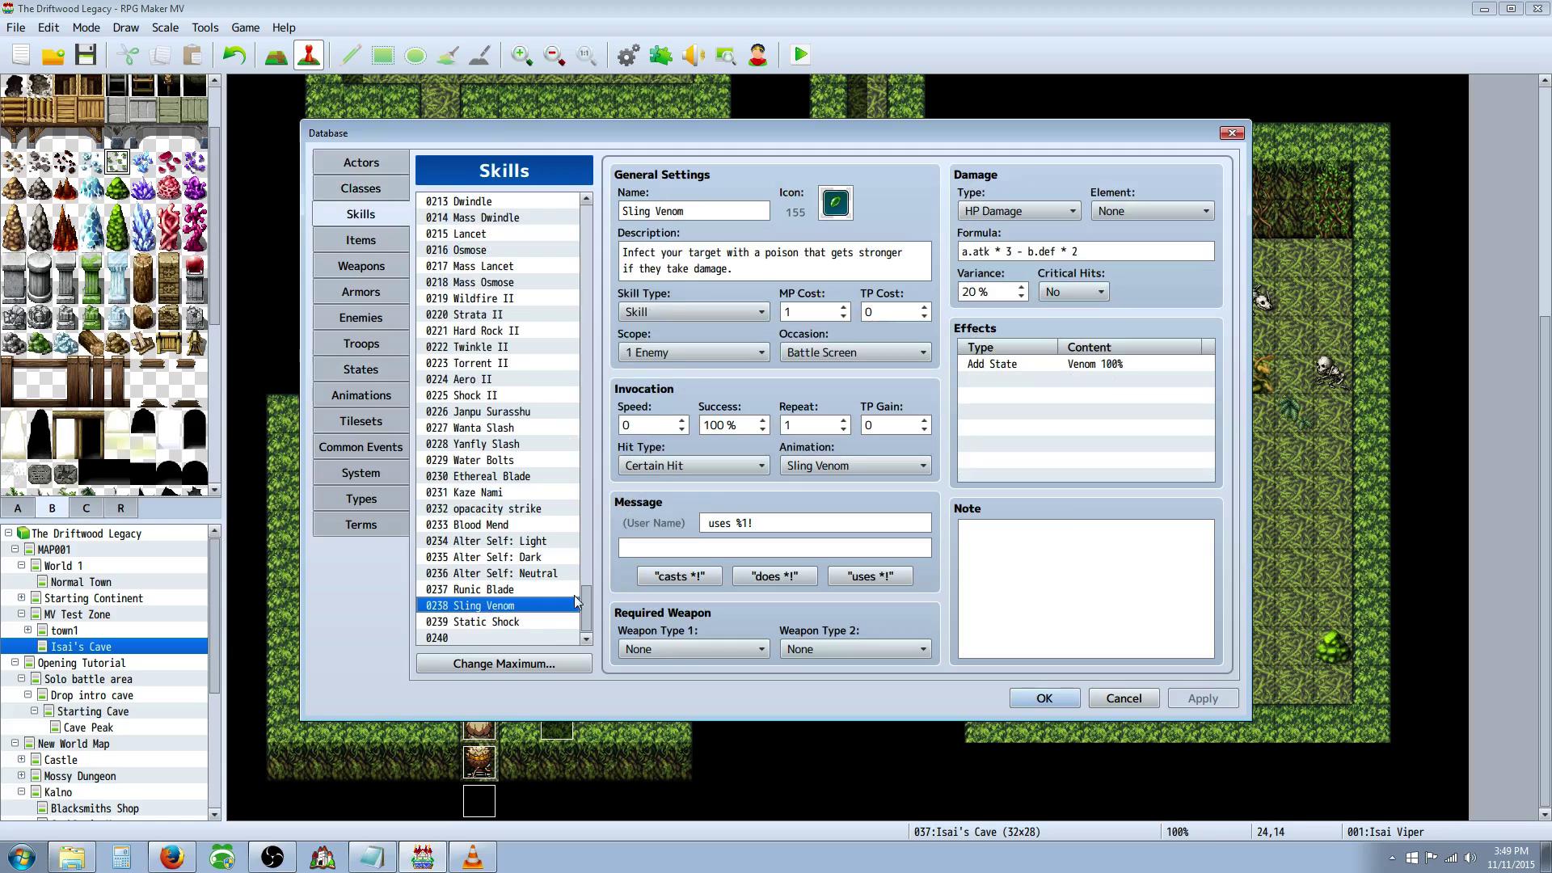
{"action": "triple_click", "coordinate": [677, 261]}
{"action": "left_click", "coordinate": [637, 254]}
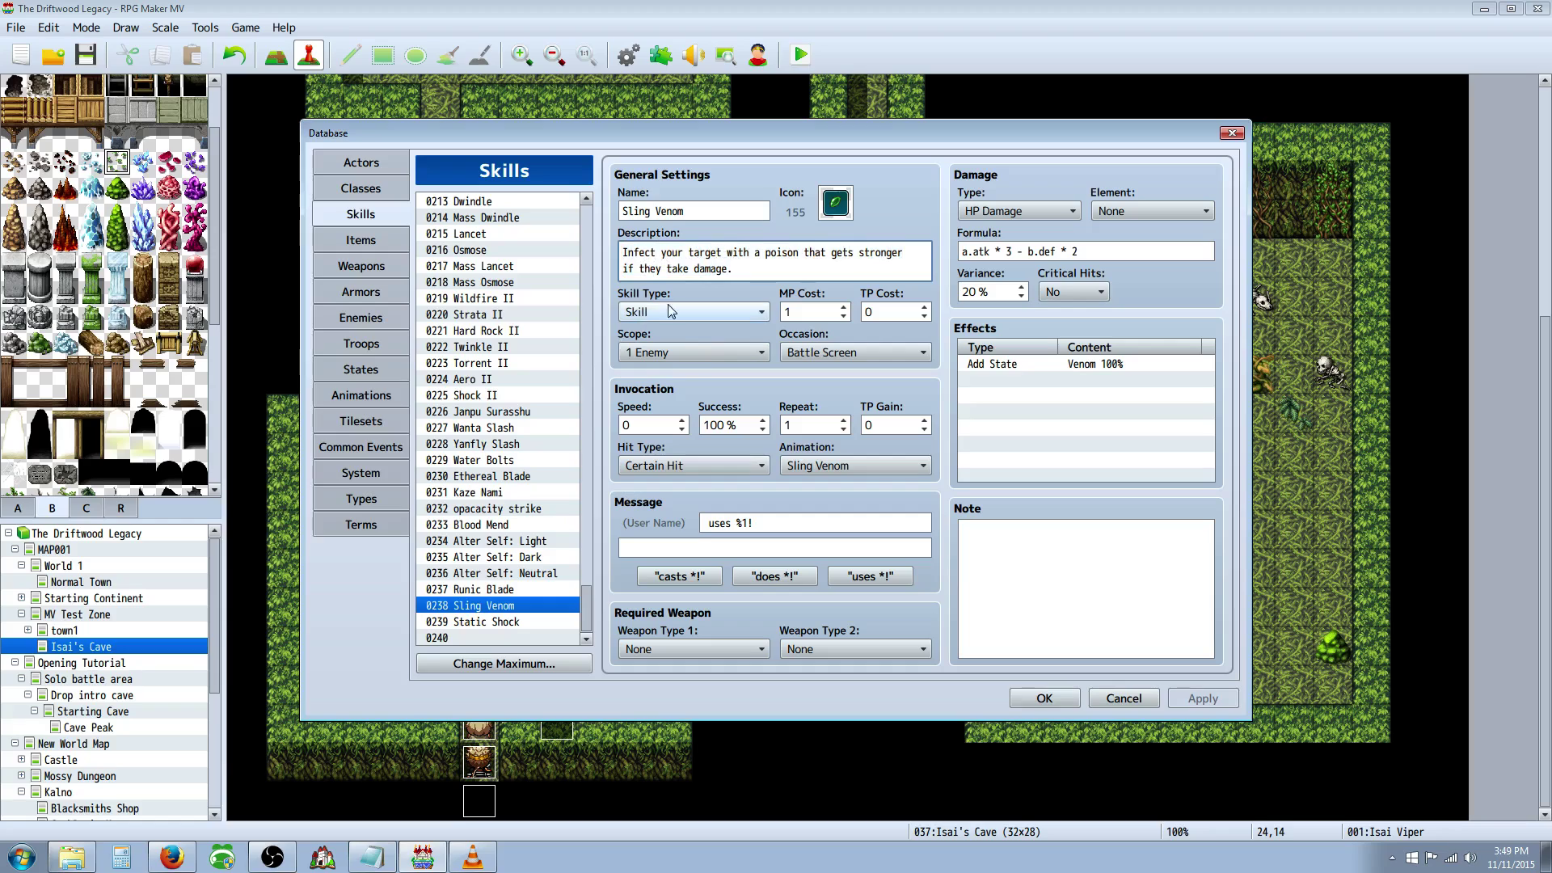
{"action": "key", "text": "ctrl+shift+Left"}
{"action": "key", "text": "ctrl+shift+Left"}
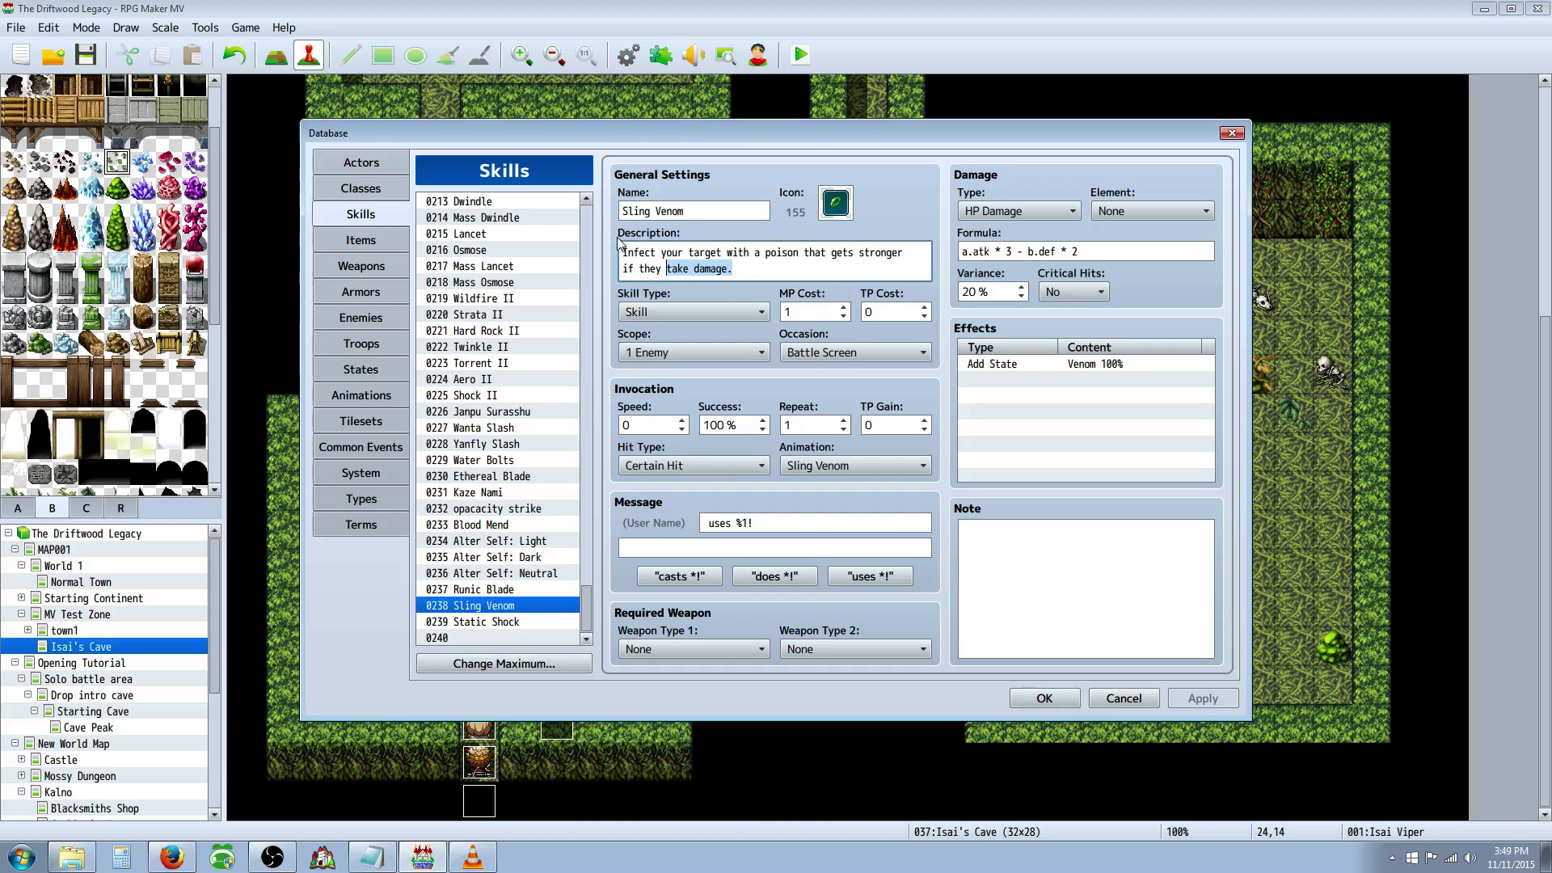
{"action": "left_click", "coordinate": [744, 262]}
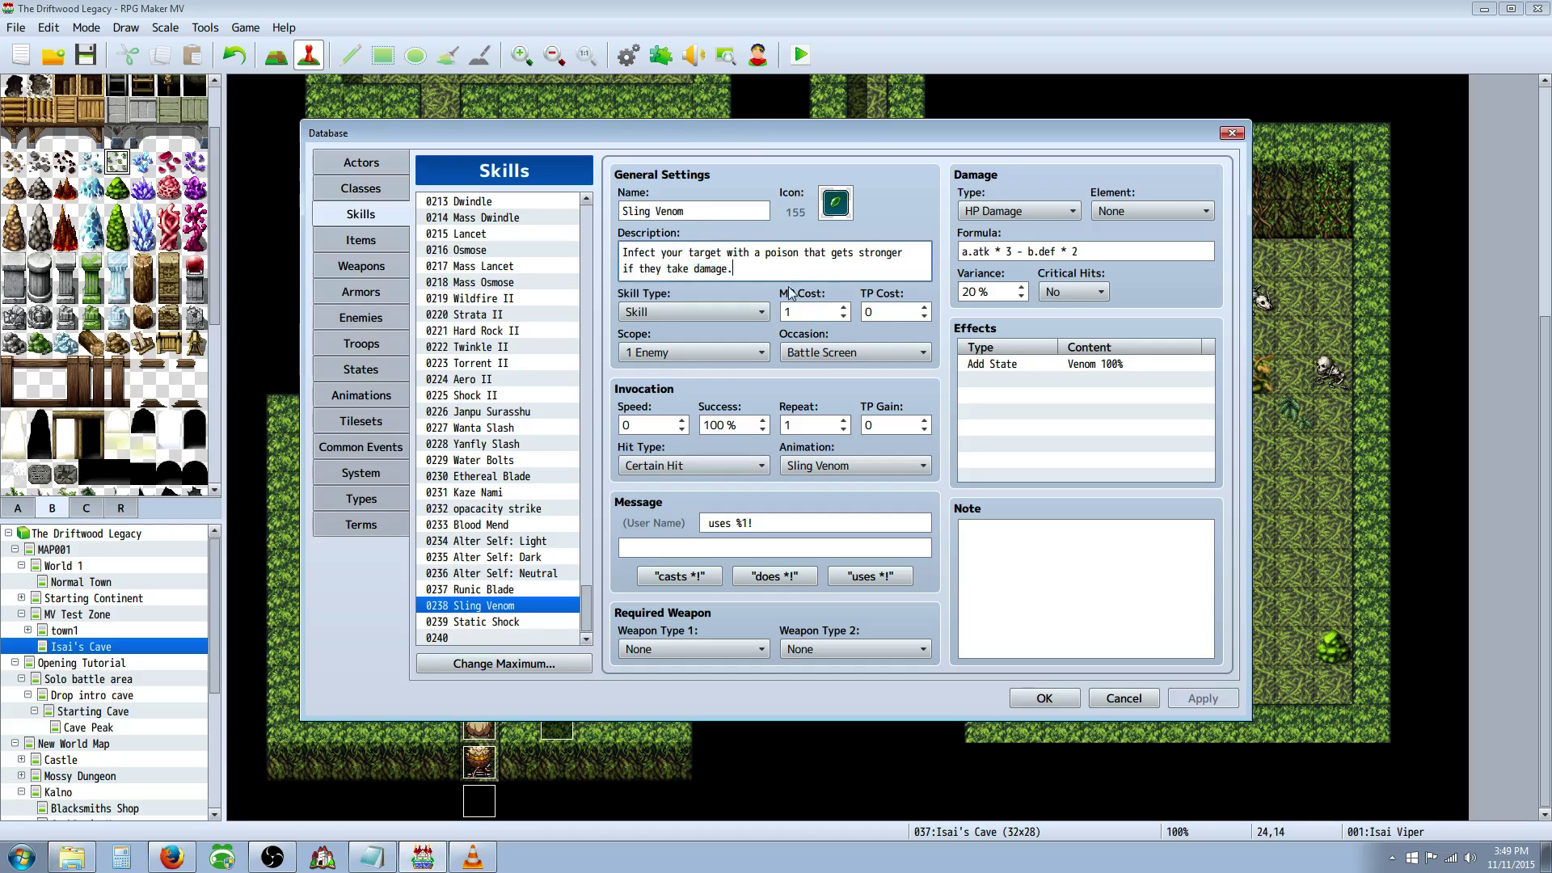
{"action": "left_click_drag", "start_coordinate": [745, 269], "coordinate": [670, 270]}
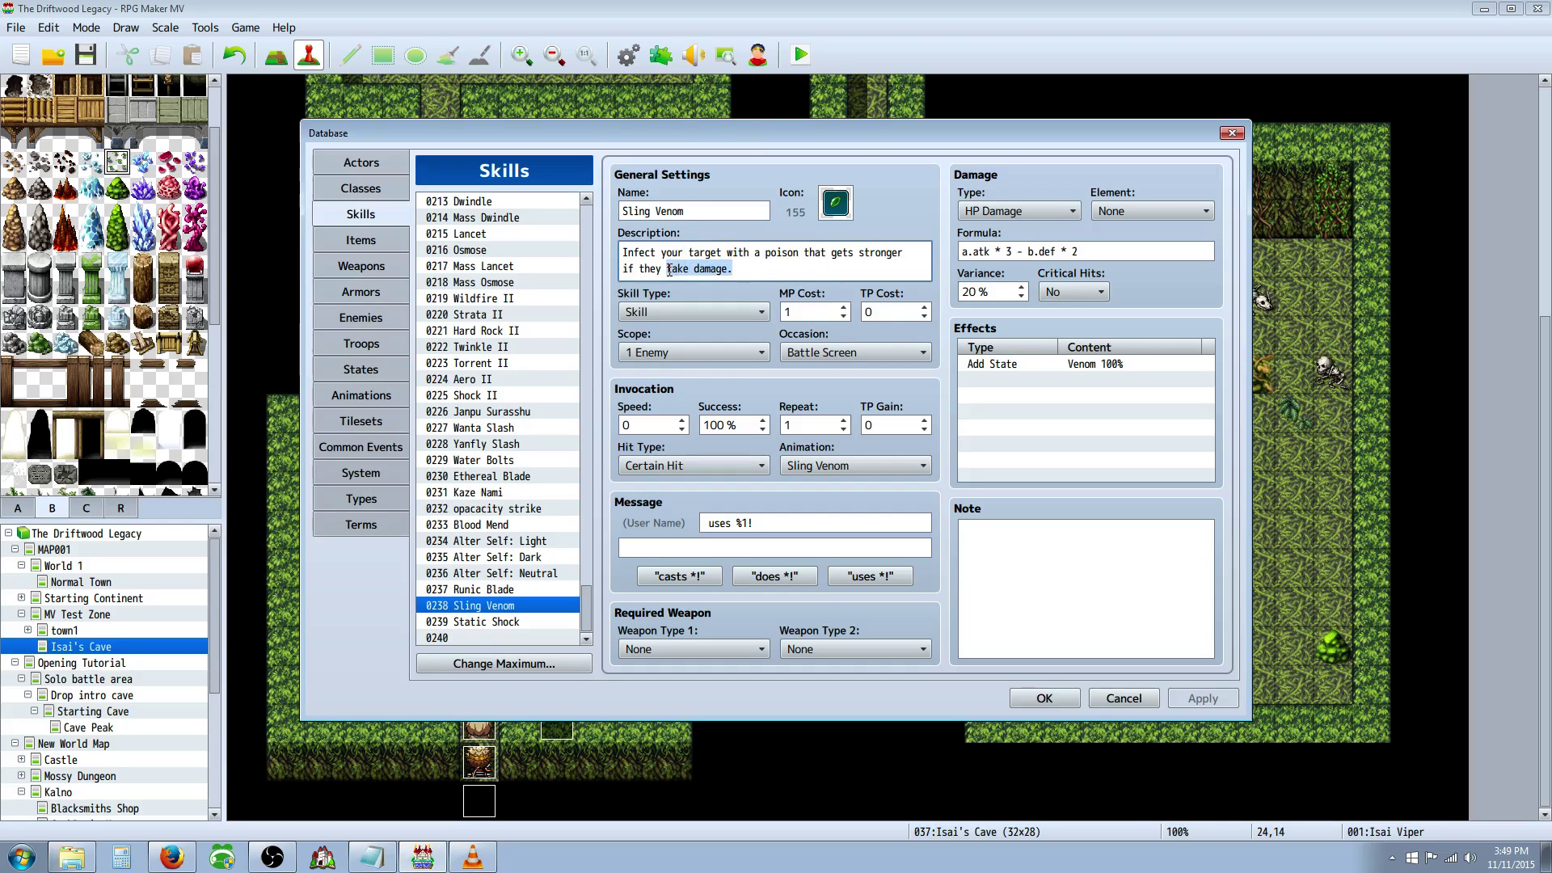
{"action": "left_click_drag", "start_coordinate": [765, 259], "coordinate": [666, 269]}
{"action": "left_click", "coordinate": [749, 263]}
{"action": "left_click_drag", "start_coordinate": [760, 268], "coordinate": [675, 271]}
Step: Check the damage formula and bring up options for the Add State Venom 100% effect
{"action": "triple_click", "coordinate": [1019, 254]}
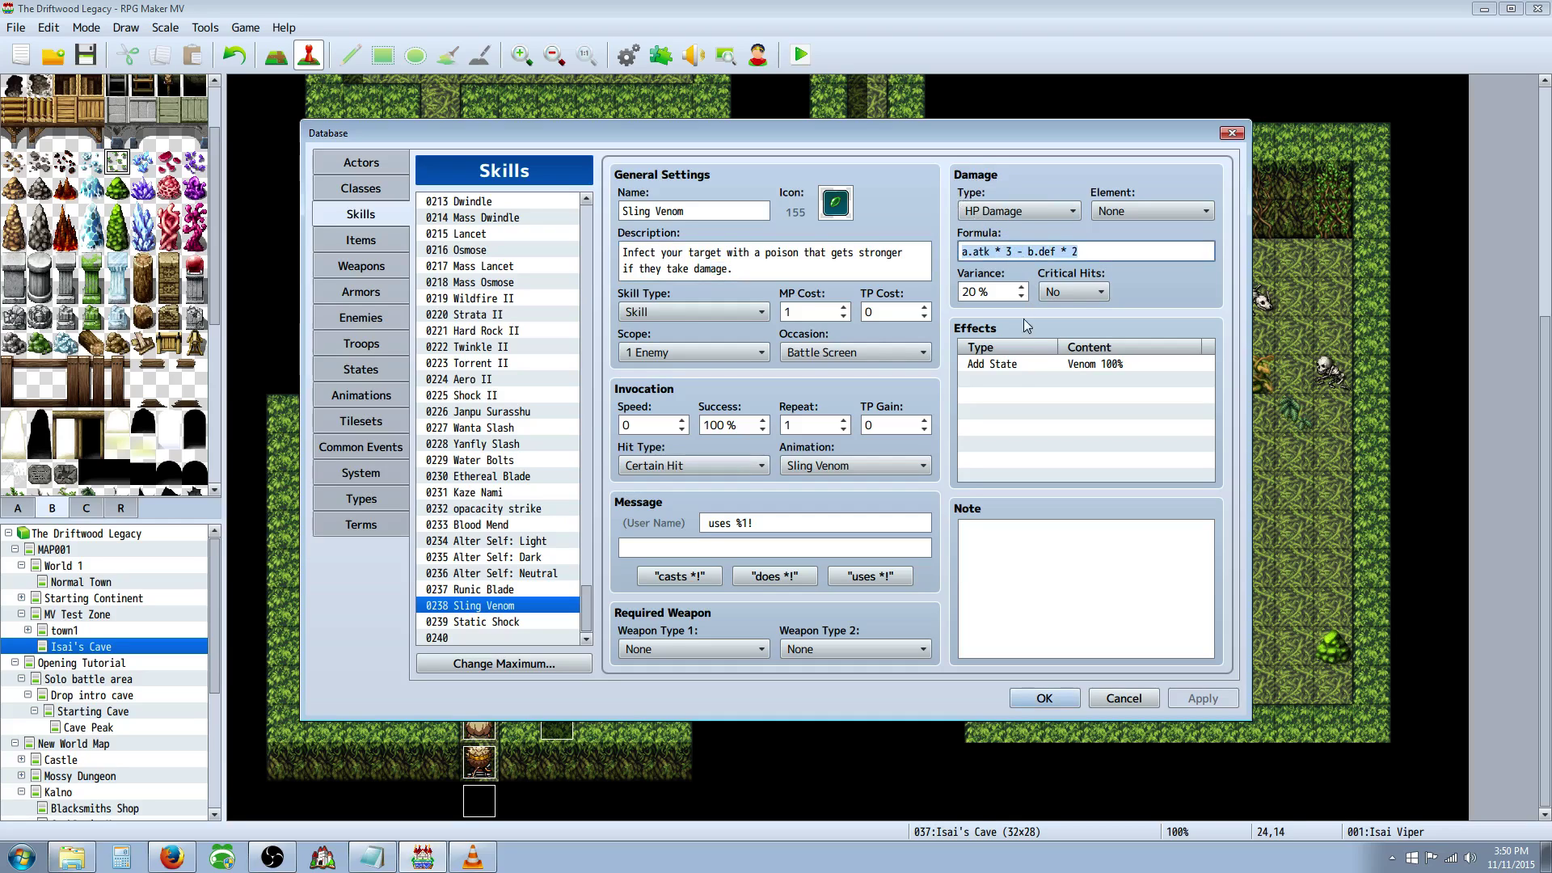
{"action": "left_click", "coordinate": [1017, 366]}
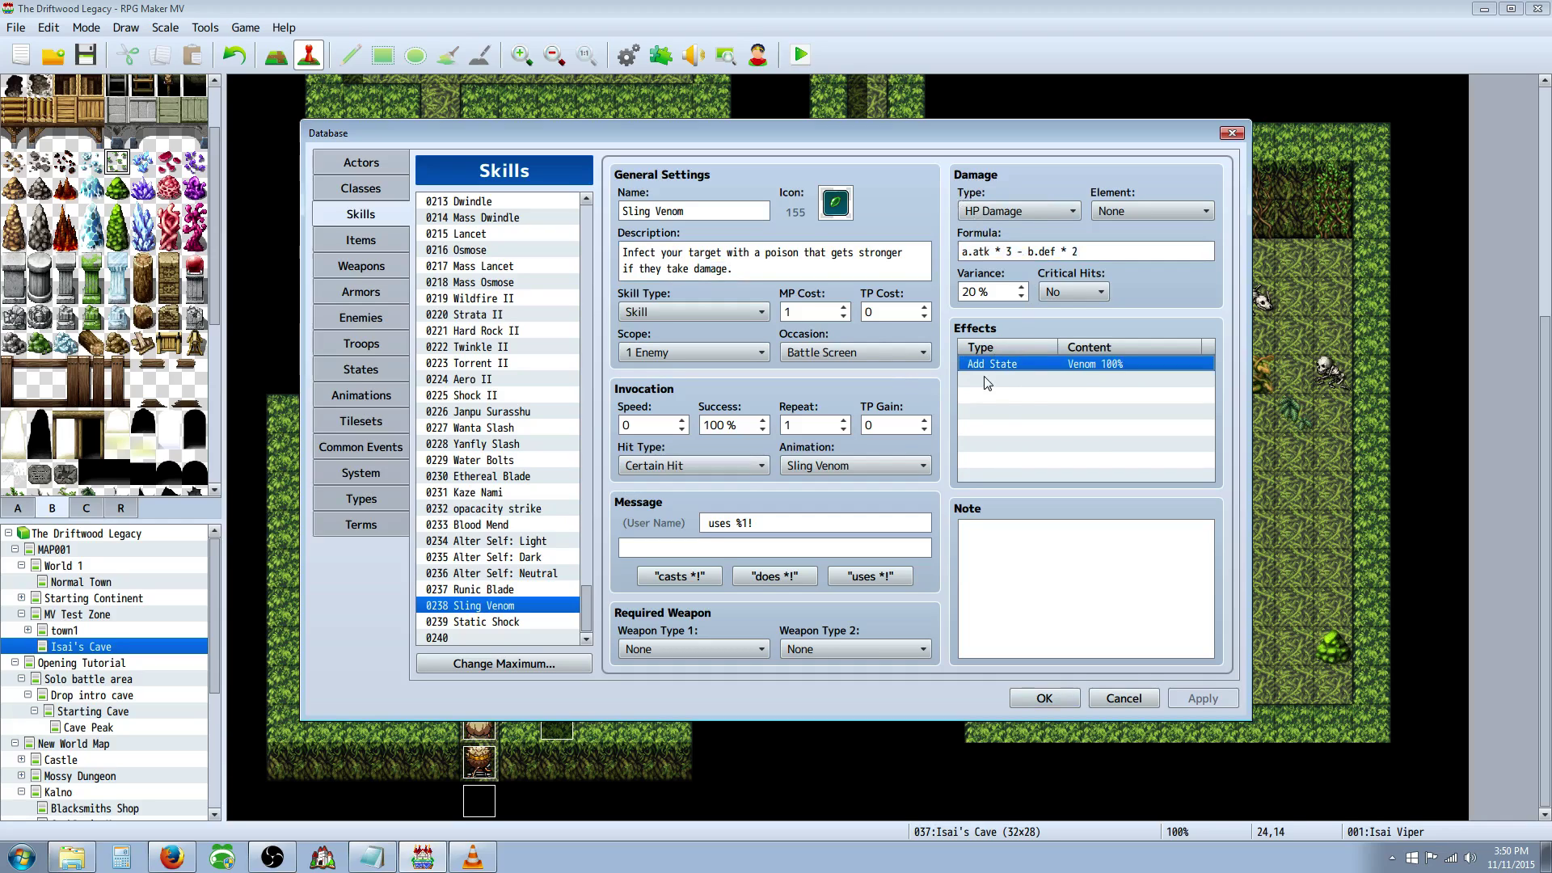
{"action": "right_click", "coordinate": [999, 372]}
Step: Look at the Add State options and state list in the Effects dialog, then close it unchanged
{"action": "left_click", "coordinate": [1032, 392]}
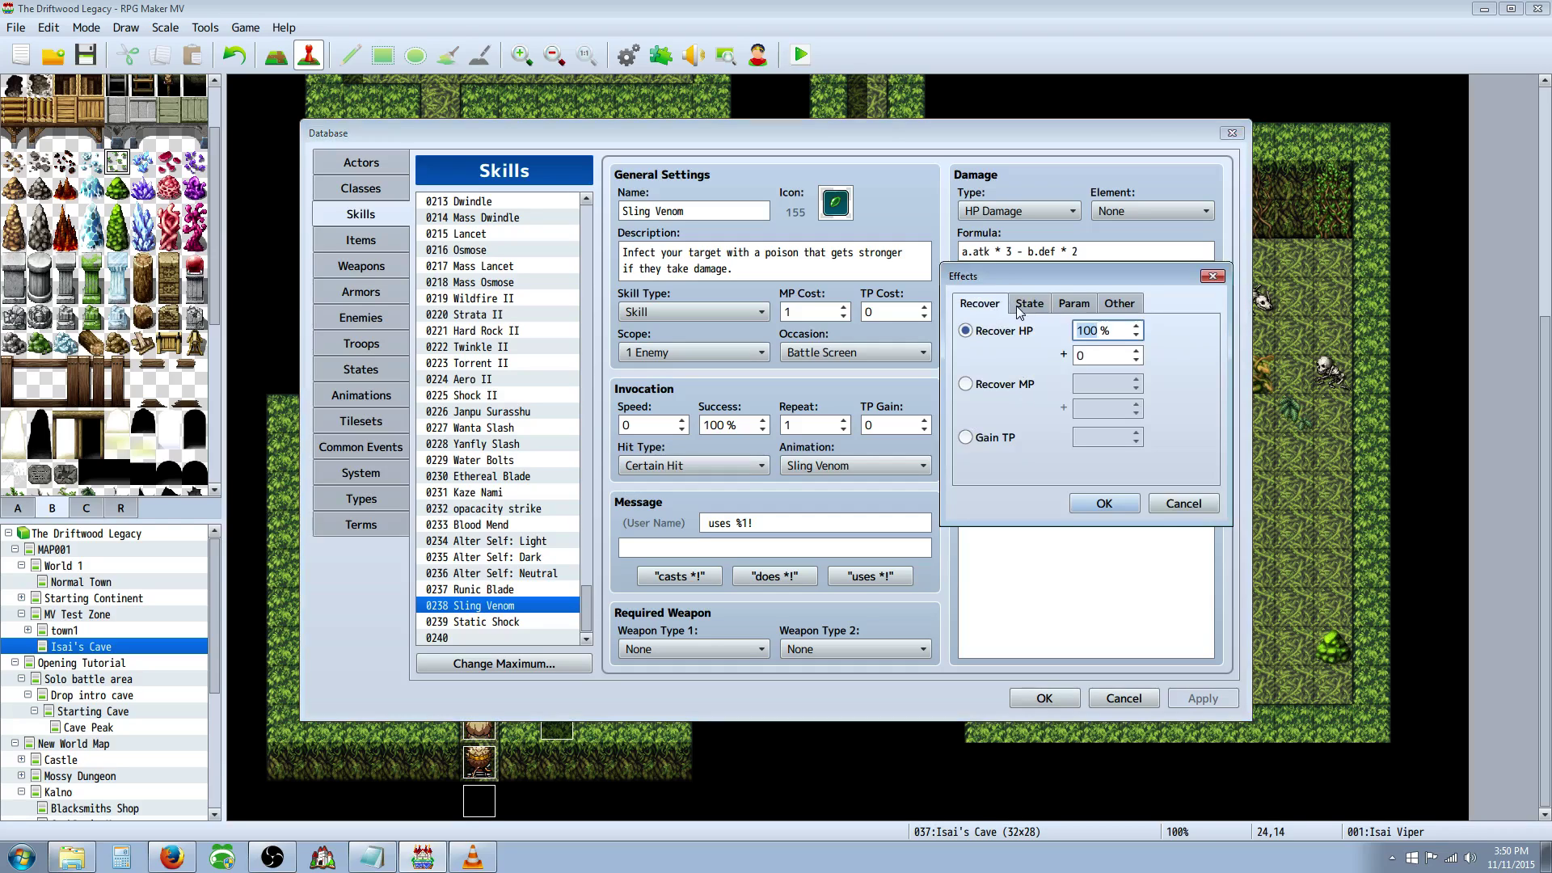
{"action": "left_click_drag", "start_coordinate": [998, 268], "coordinate": [1009, 355]}
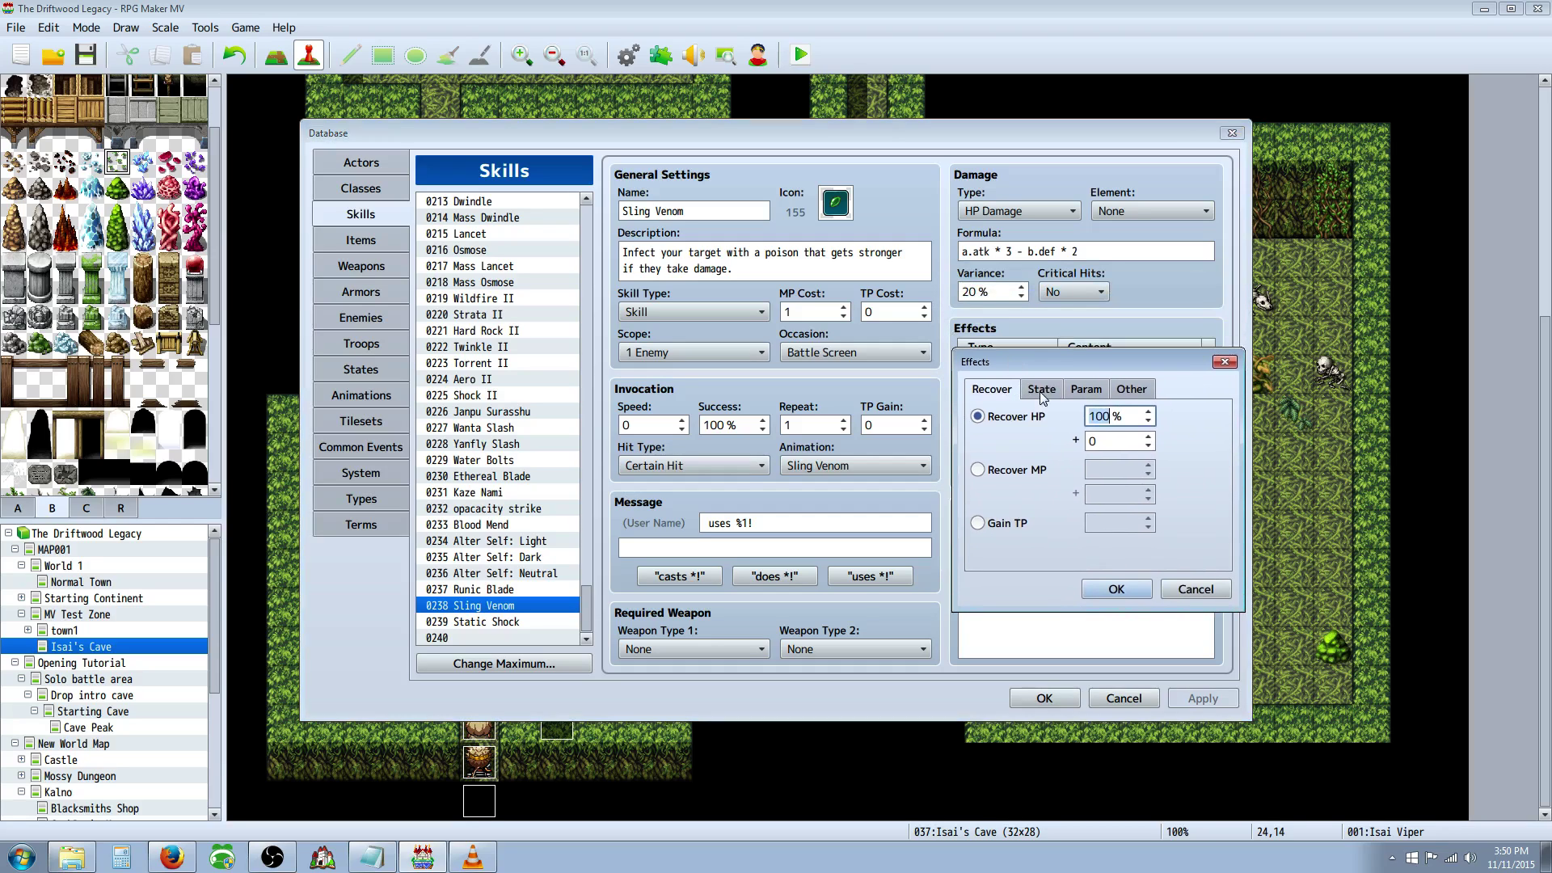
{"action": "left_click", "coordinate": [1041, 390]}
{"action": "left_click", "coordinate": [1002, 427]}
{"action": "left_click", "coordinate": [1152, 416]}
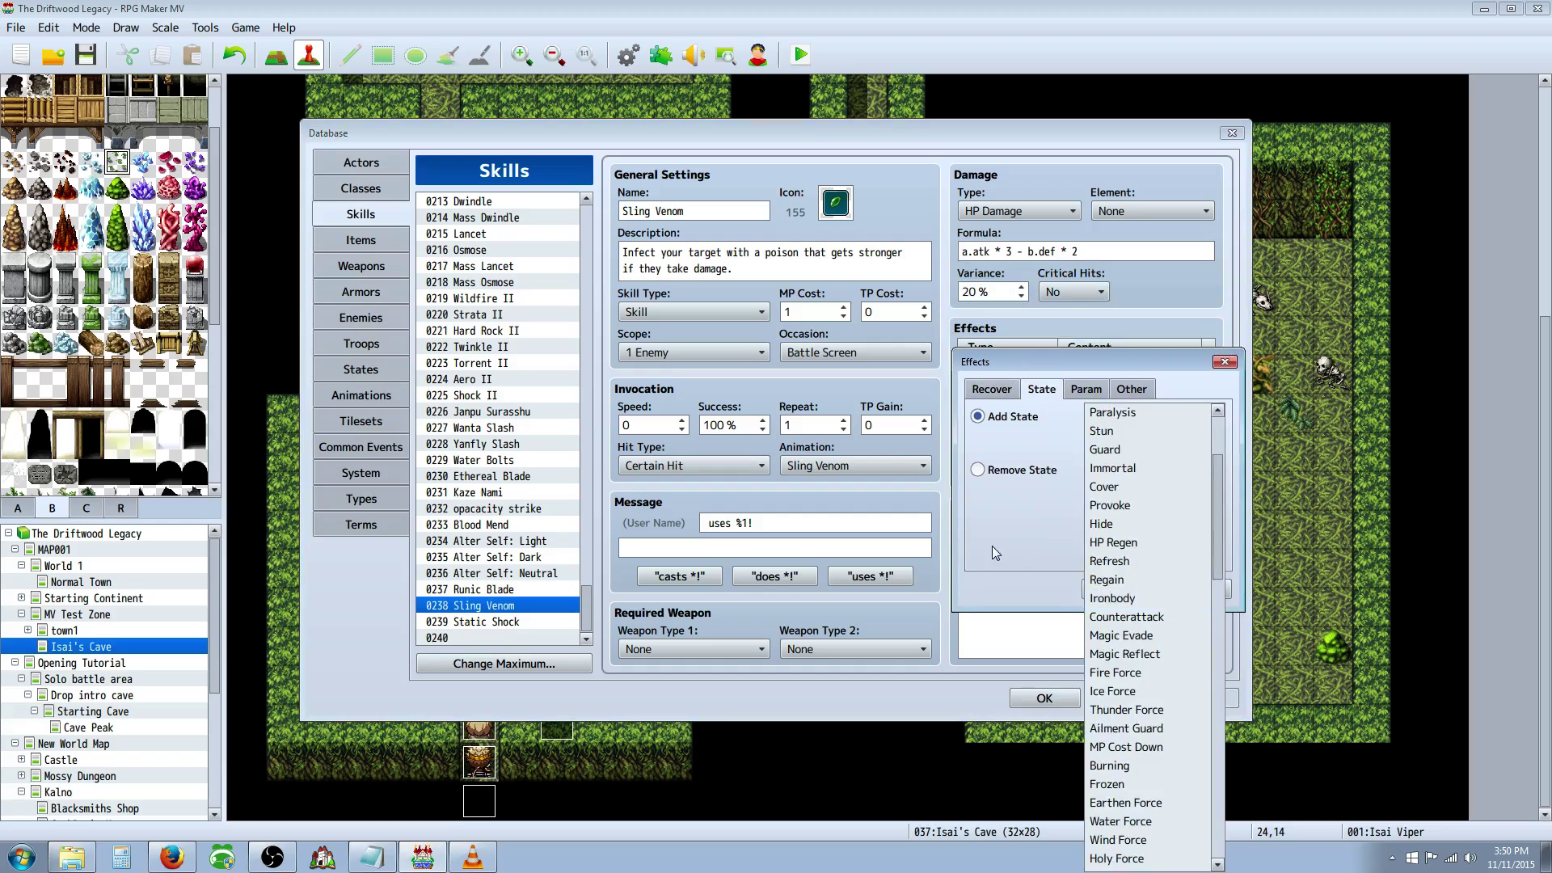
{"action": "left_click", "coordinate": [1205, 590]}
{"action": "key", "text": "Return"}
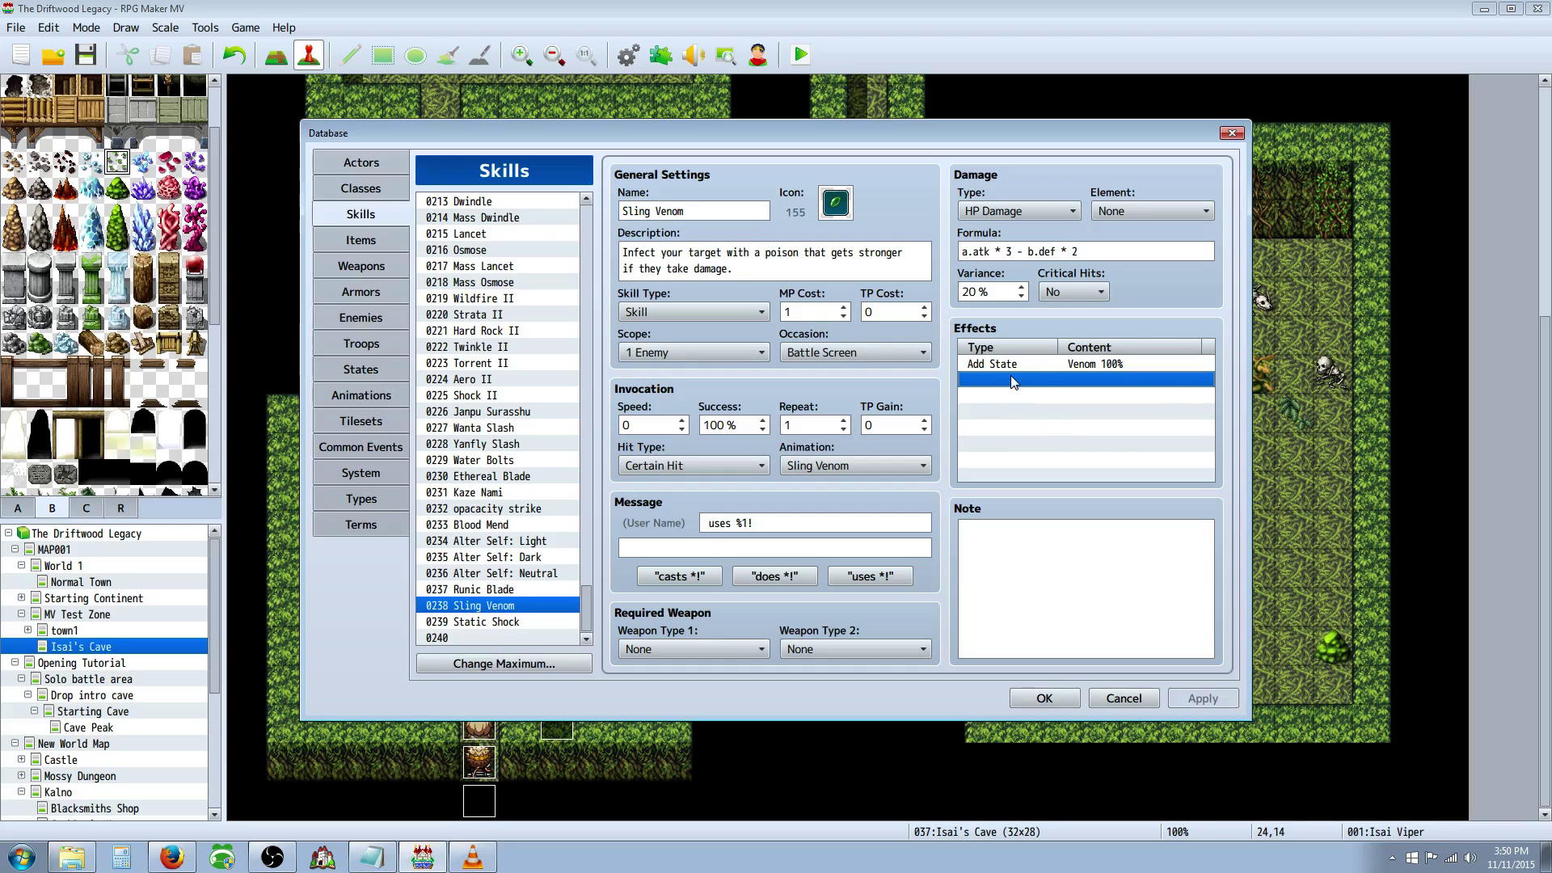
Step: Save the Database and open YEP_DamageCore's Damage Step 93 parameter in the Plugin Manager
{"action": "left_click", "coordinate": [1069, 366]}
{"action": "left_click", "coordinate": [1045, 698]}
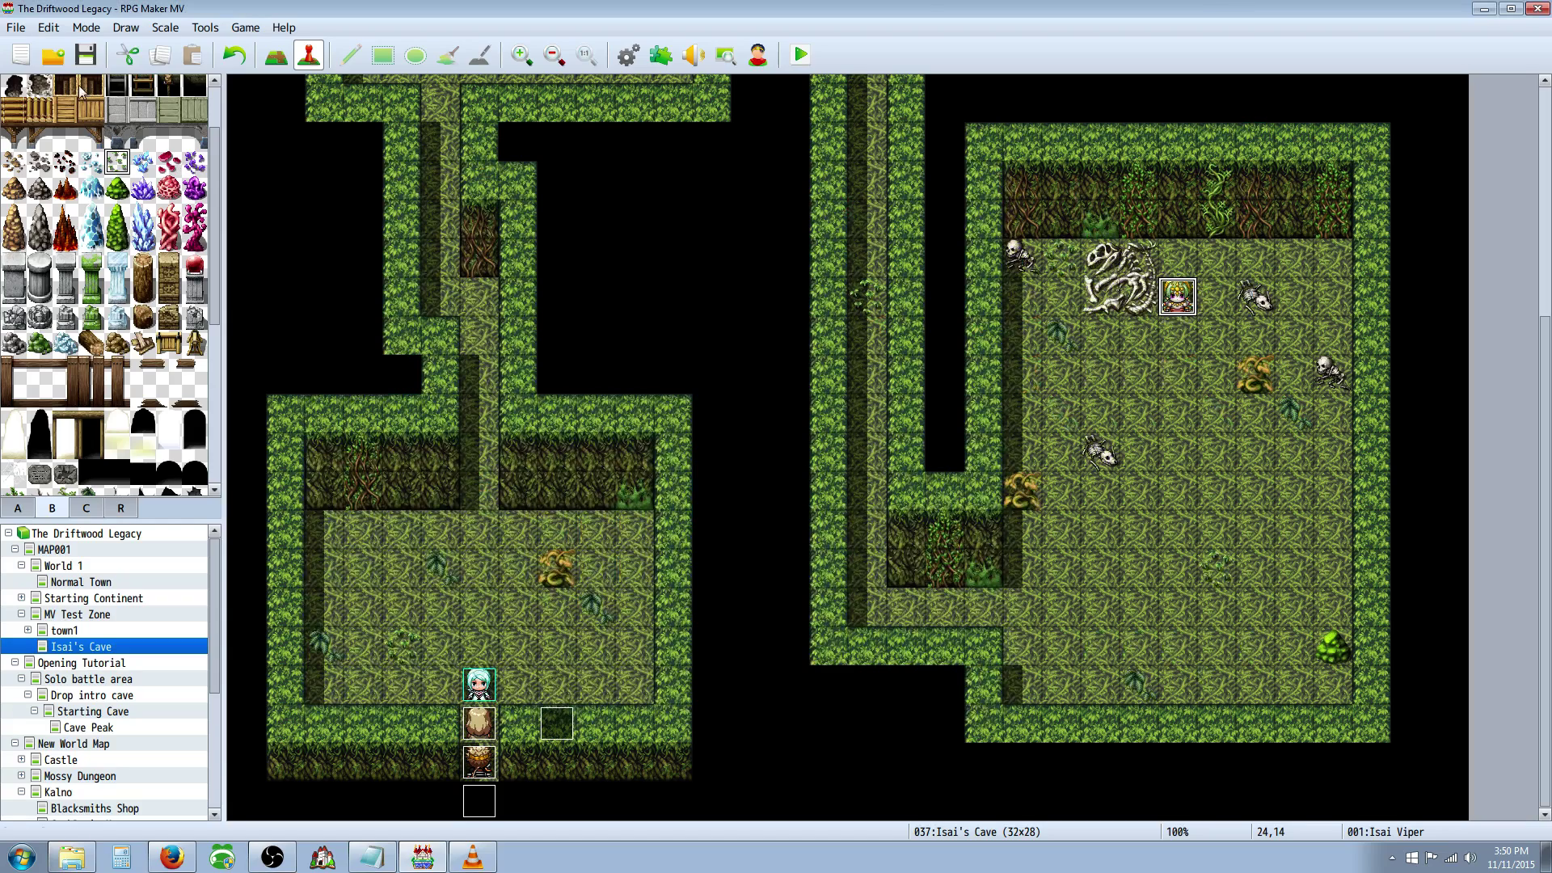
{"action": "left_click", "coordinate": [661, 57]}
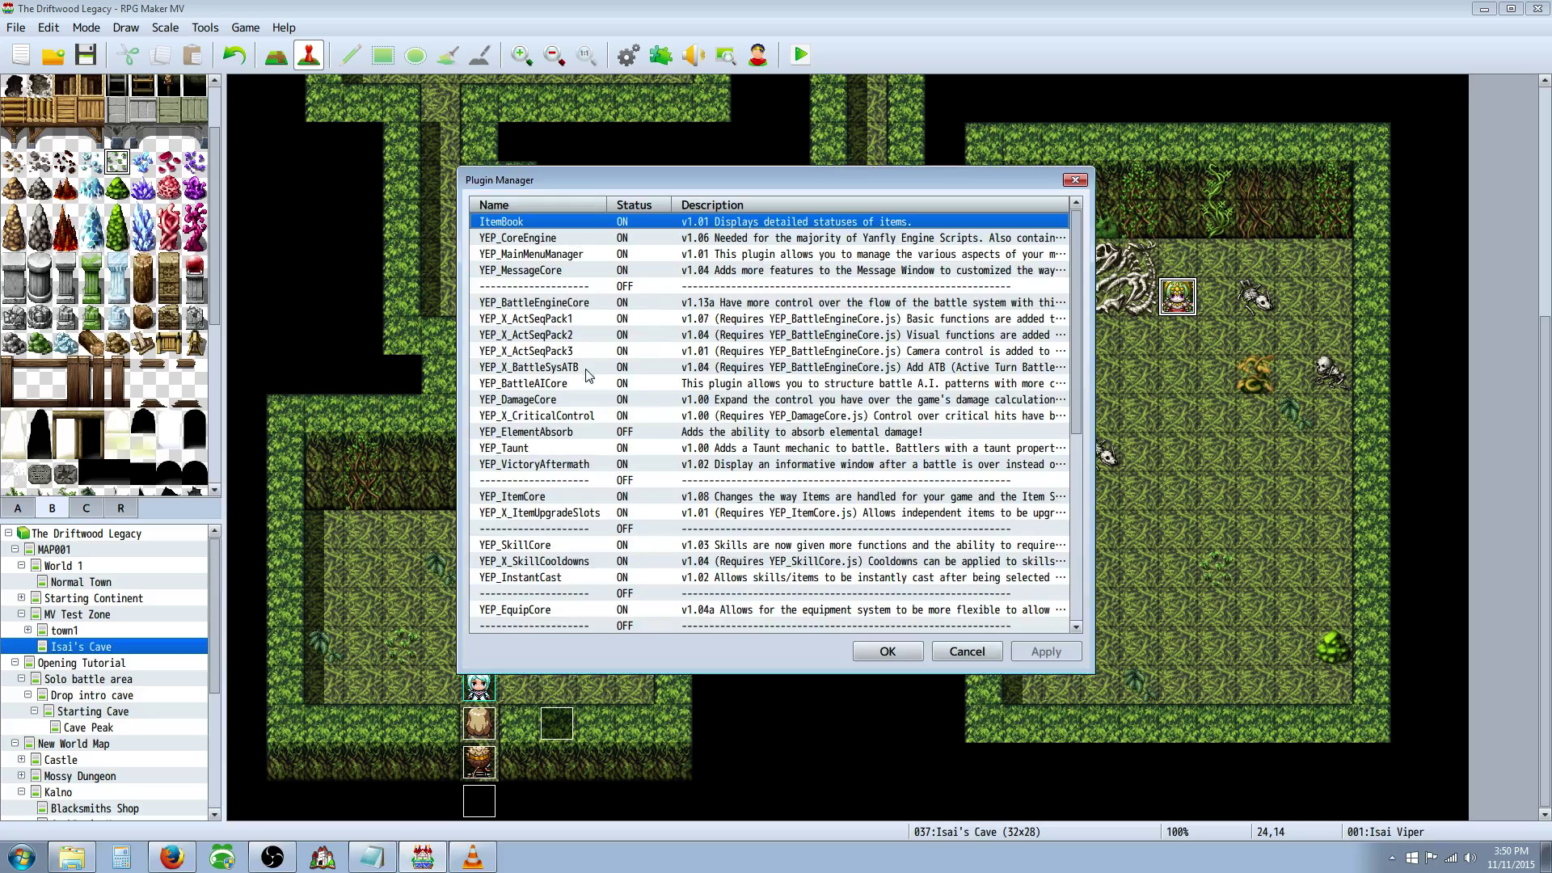
{"action": "double_click", "coordinate": [679, 404]}
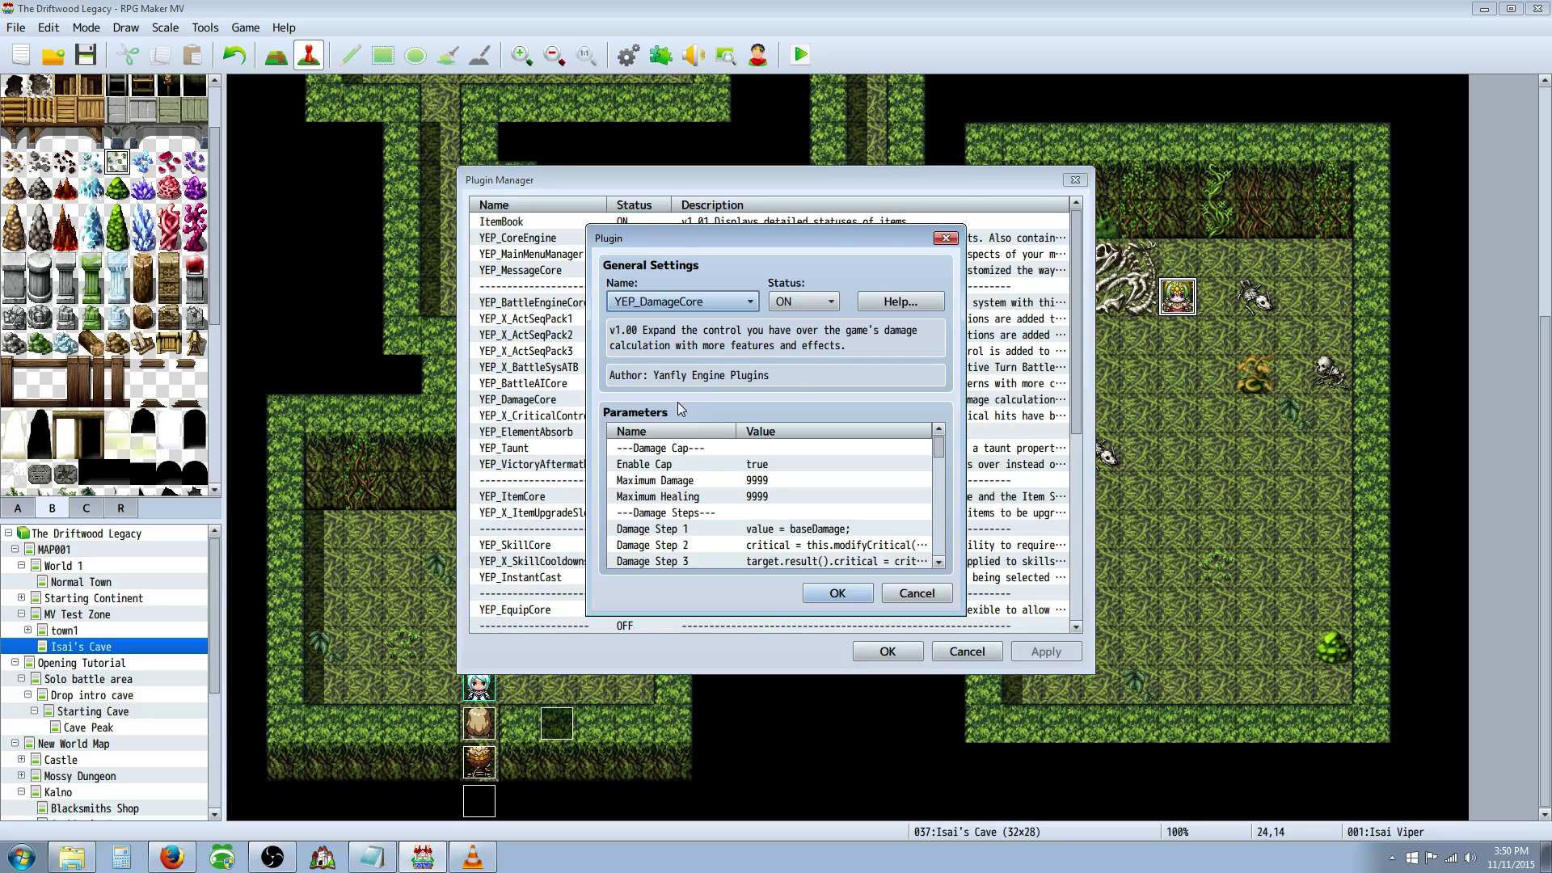
{"action": "scroll", "coordinate": [942, 455], "scroll_direction": "down", "scroll_amount": 20}
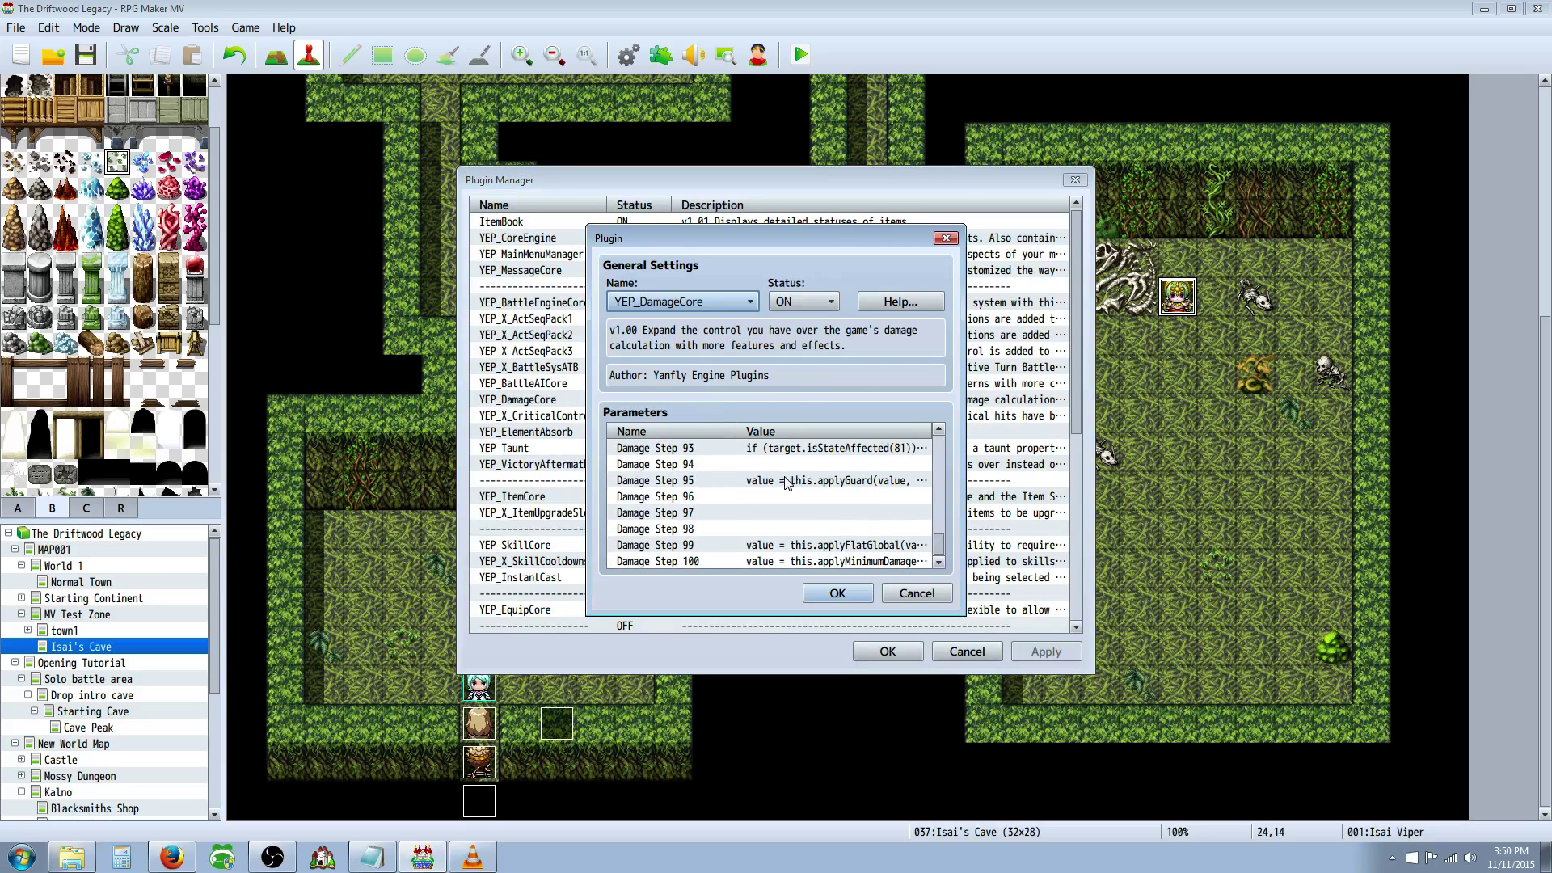
{"action": "left_click", "coordinate": [763, 479]}
{"action": "double_click", "coordinate": [797, 487]}
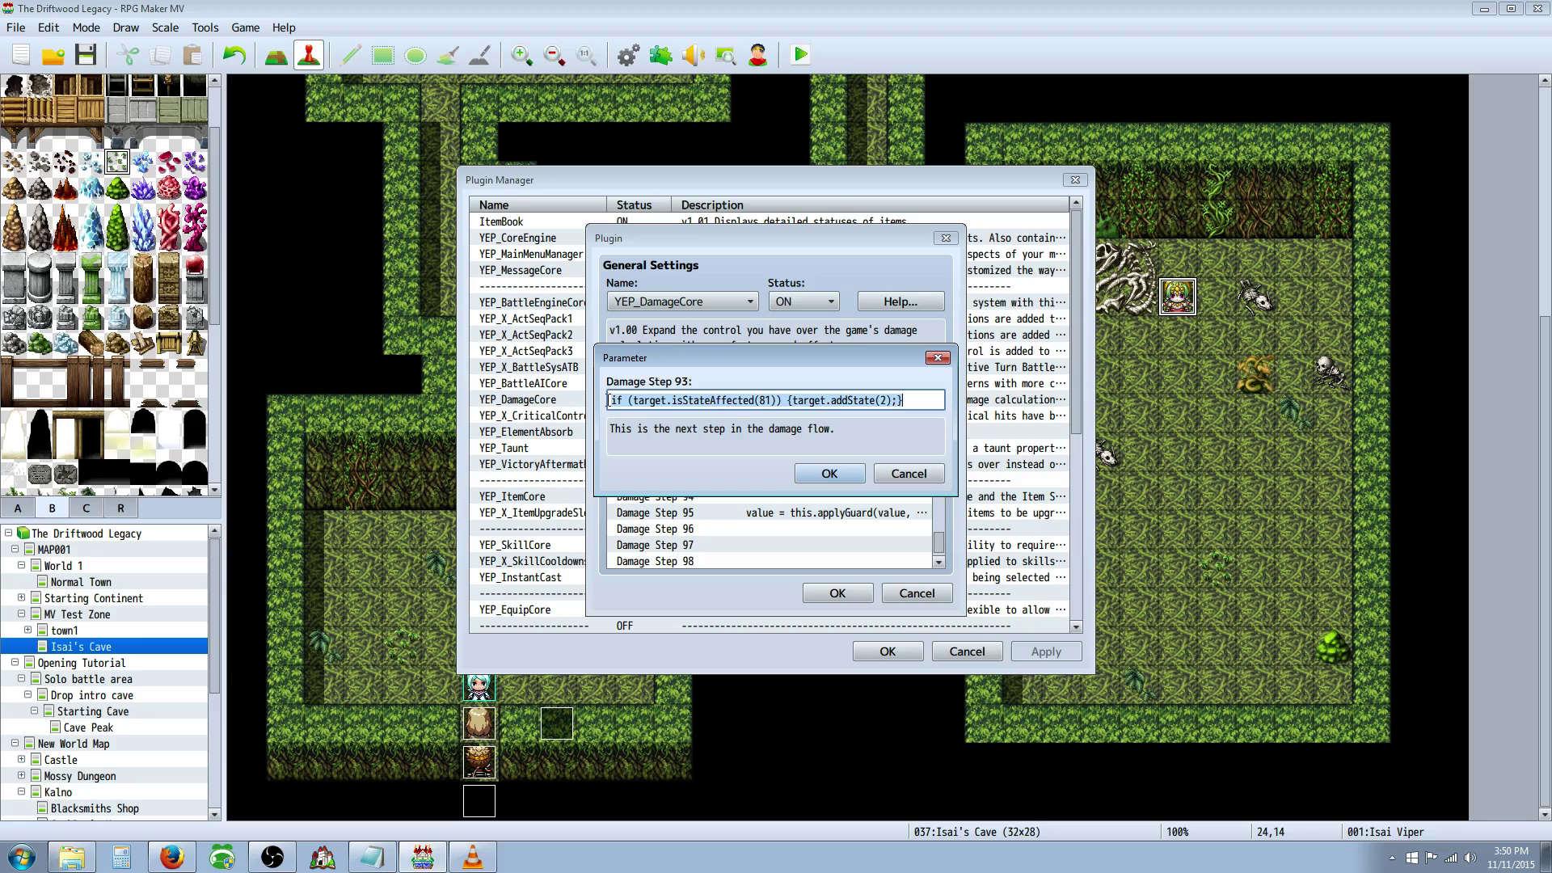
Step: Review the code 'if (target.isStateAffected(81)) {target.addState(2);}', highlighting state 81 and addState(2)
{"action": "left_click", "coordinate": [641, 400]}
{"action": "left_click_drag", "start_coordinate": [614, 398], "coordinate": [903, 400]}
{"action": "left_click", "coordinate": [832, 417]}
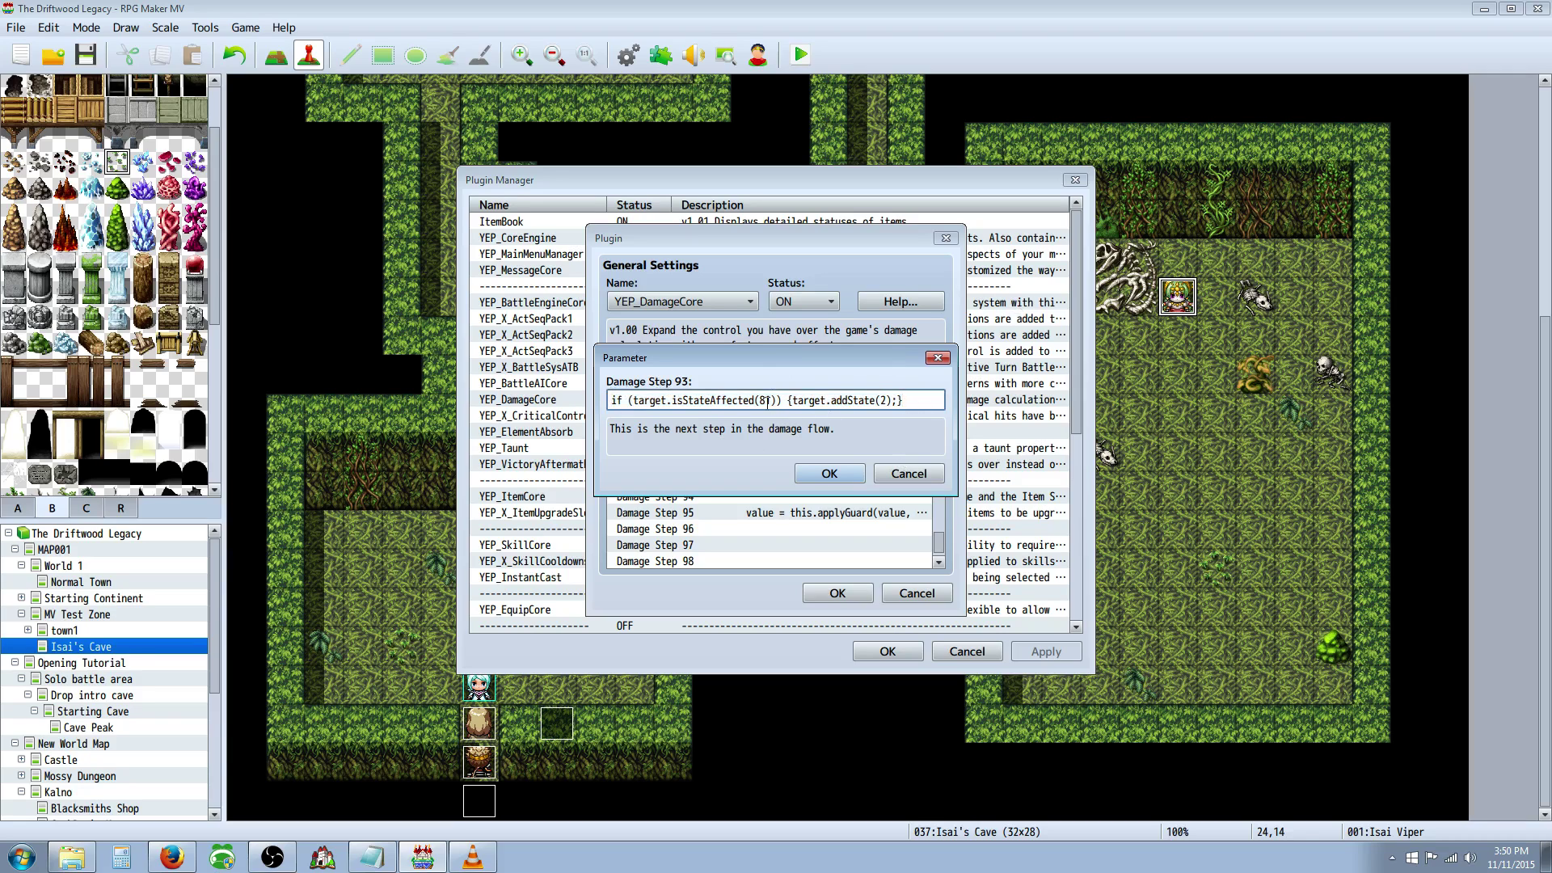
{"action": "left_click_drag", "start_coordinate": [761, 399], "coordinate": [772, 398]}
{"action": "left_click_drag", "start_coordinate": [771, 399], "coordinate": [664, 400]}
{"action": "left_click_drag", "start_coordinate": [838, 399], "coordinate": [892, 399]}
{"action": "left_click", "coordinate": [792, 400]}
{"action": "left_click_drag", "start_coordinate": [768, 399], "coordinate": [646, 400]}
{"action": "left_click_drag", "start_coordinate": [848, 400], "coordinate": [903, 399]}
{"action": "left_click", "coordinate": [924, 399]}
{"action": "left_click", "coordinate": [285, 856]}
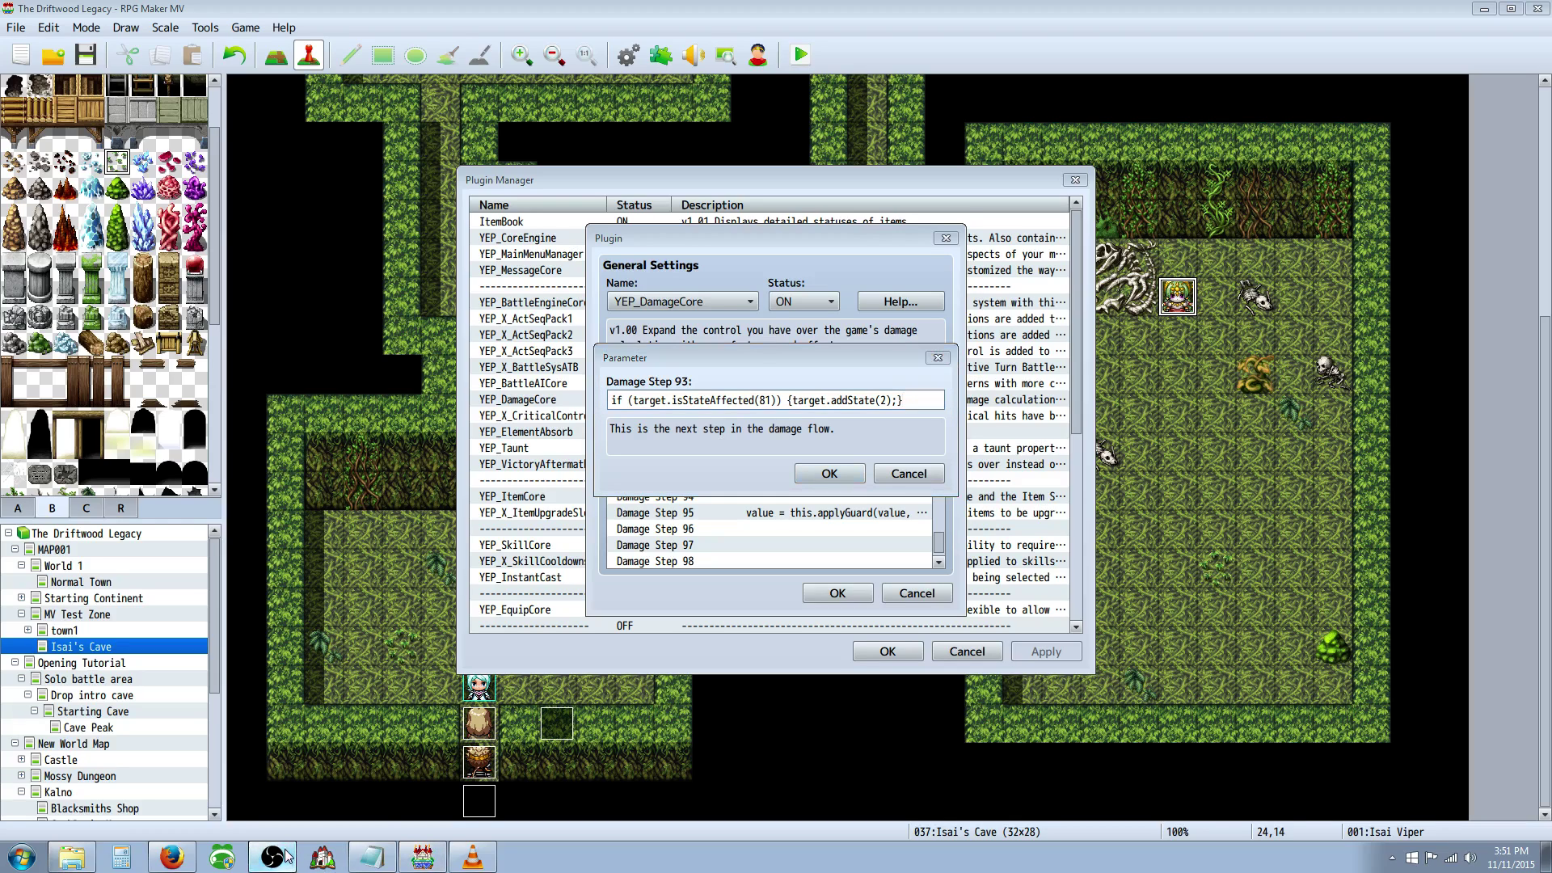